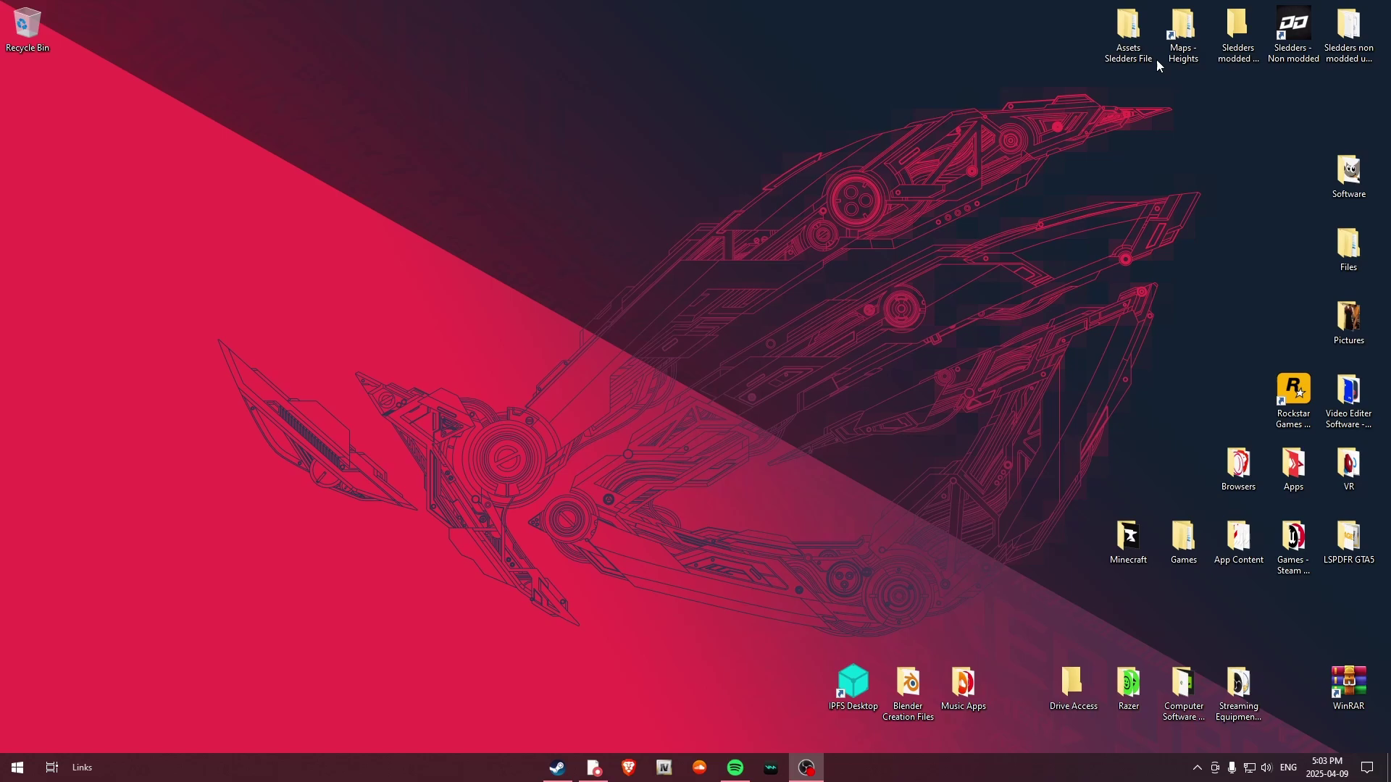
Open the Sledders game folder through the Sledders - Modded Files shortcut in the modded update files folder, and close it after viewing.
{"action": "double_click", "coordinate": [1238, 32]}
{"action": "left_click", "coordinate": [632, 168]}
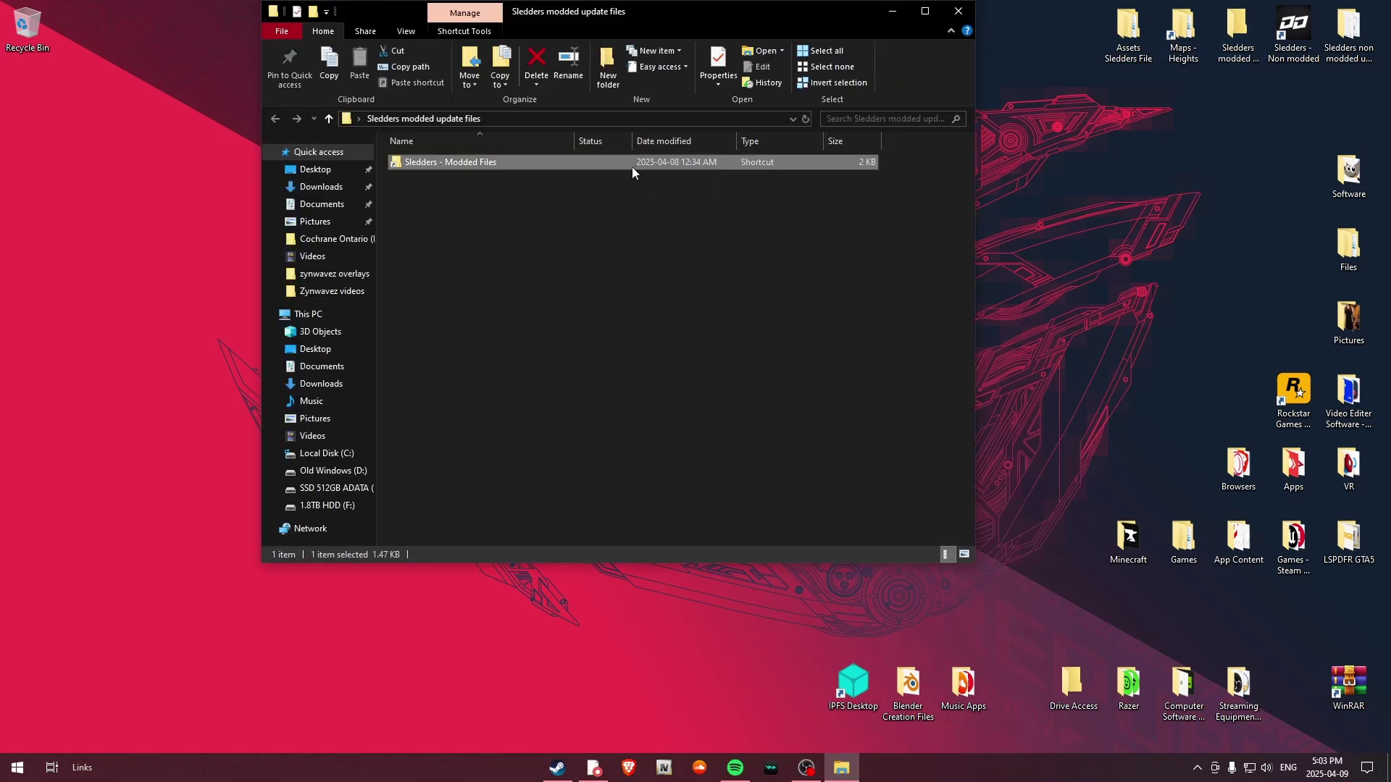
{"action": "double_click", "coordinate": [631, 166]}
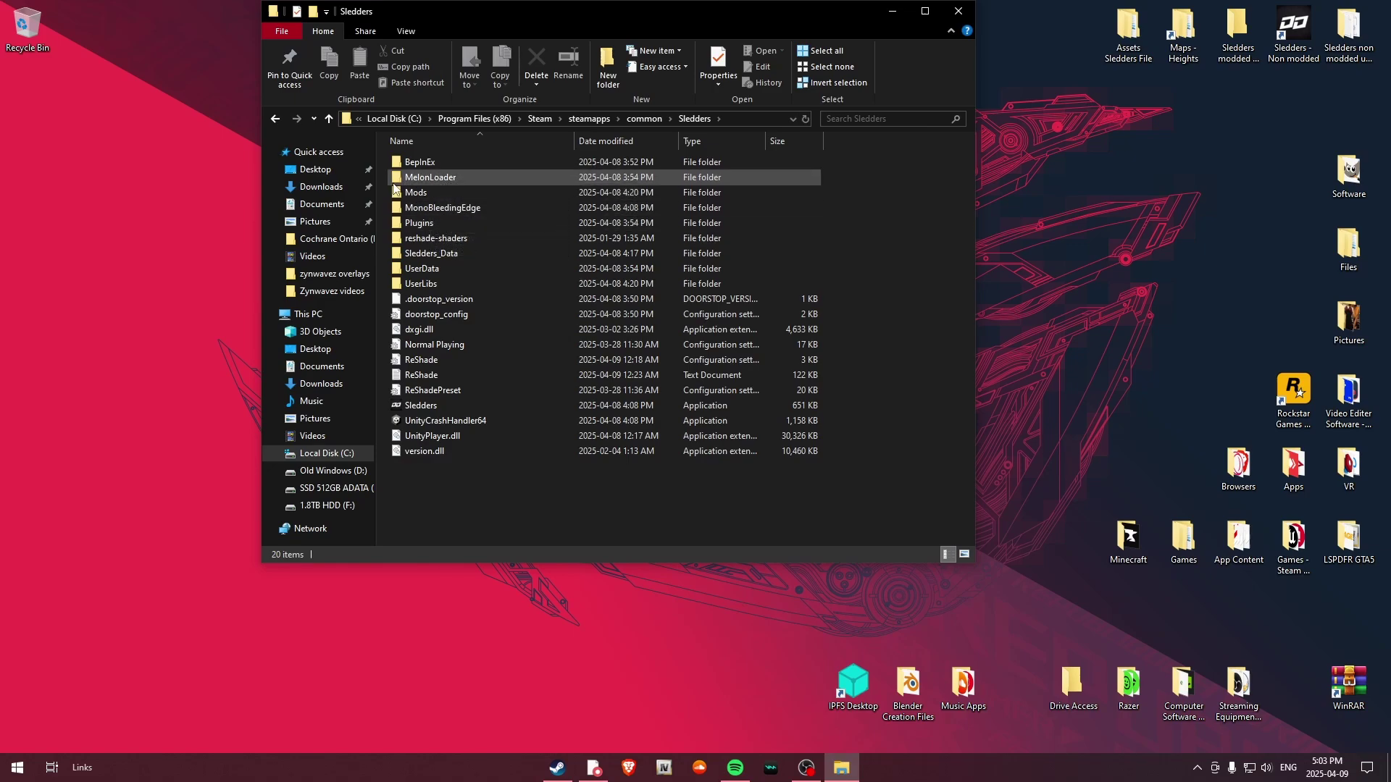
{"action": "left_click", "coordinate": [958, 11]}
Switch to Discord and download MapImporter.dll version 1.2.1 from the Map Importer thread into Downloads, keeping the unverified file.
{"action": "left_click", "coordinate": [593, 768]}
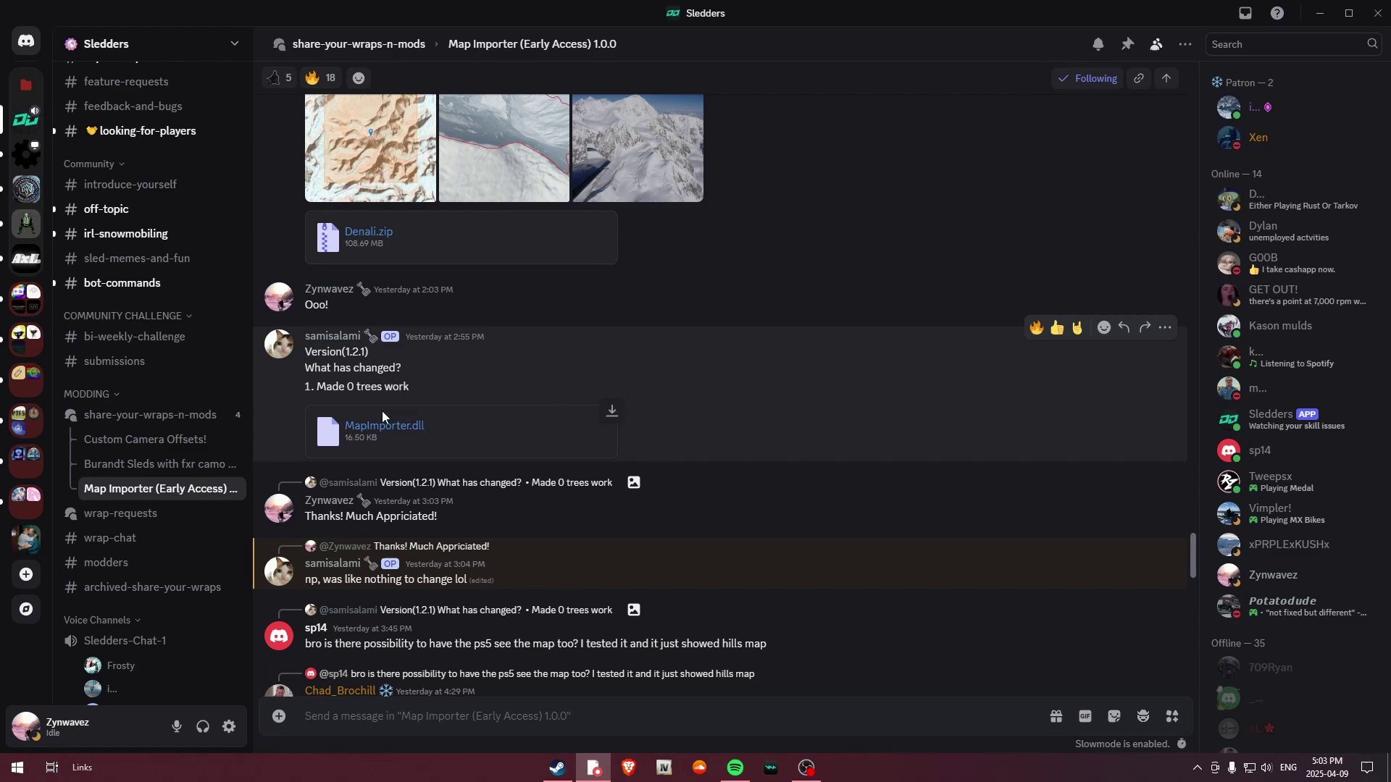
{"action": "scroll", "coordinate": [155, 218], "scroll_direction": "up", "scroll_amount": 6}
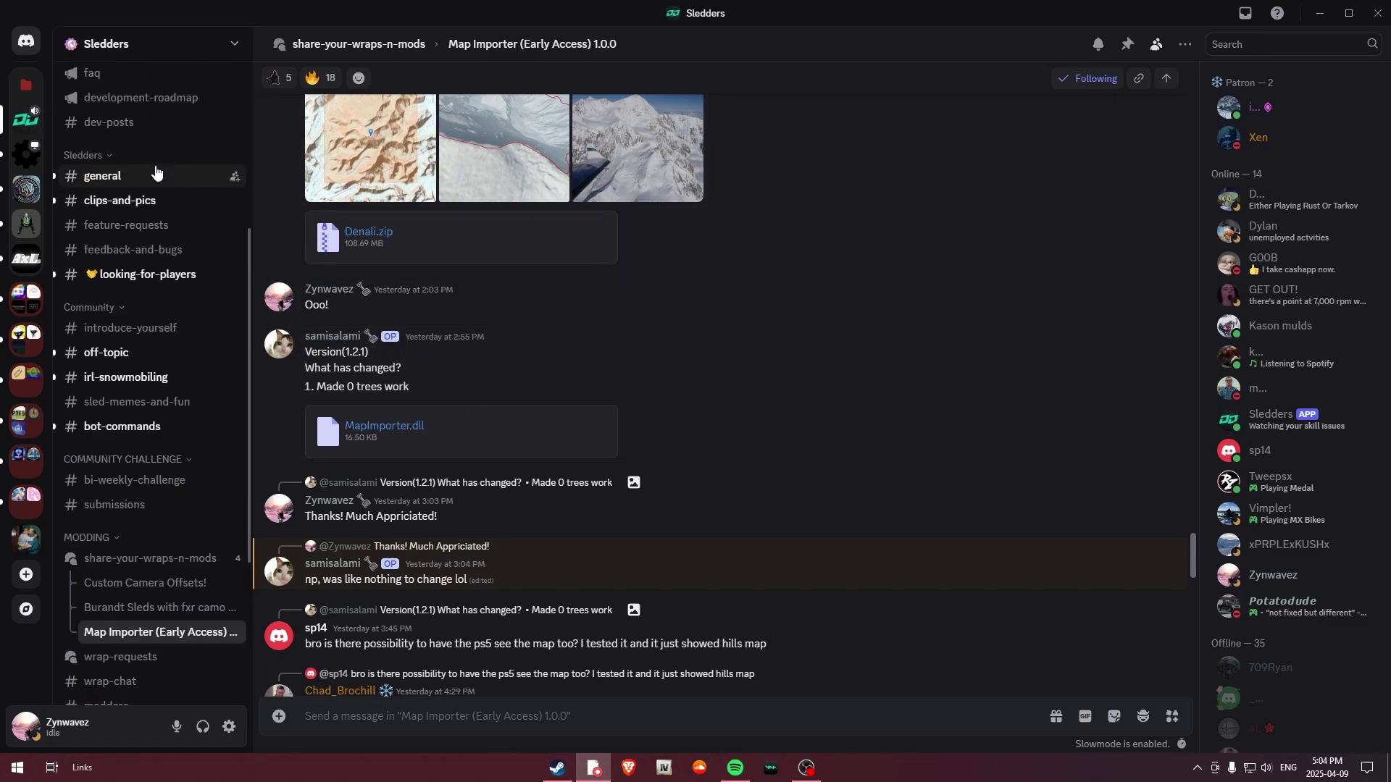
{"action": "scroll", "coordinate": [152, 362], "scroll_direction": "down", "scroll_amount": 6}
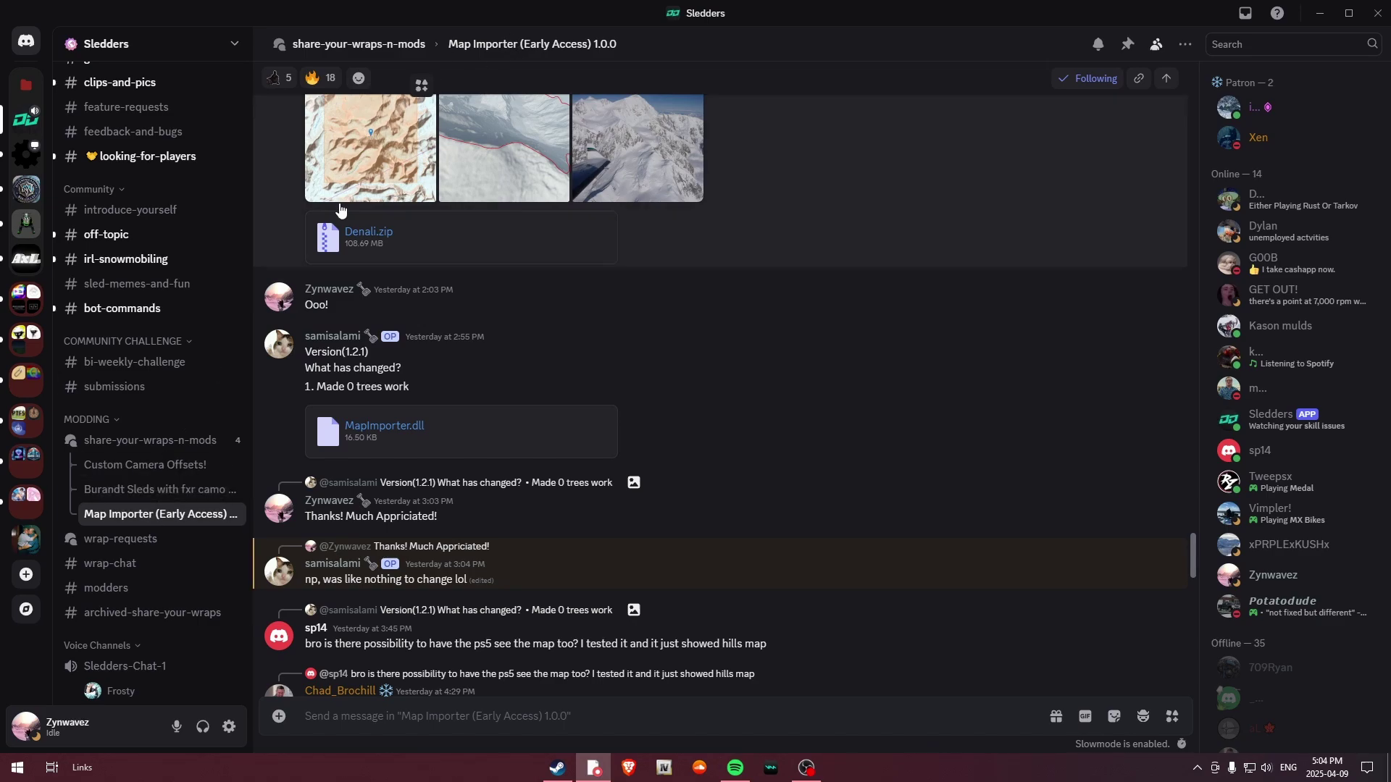
{"action": "mouse_move", "coordinate": [114, 443]}
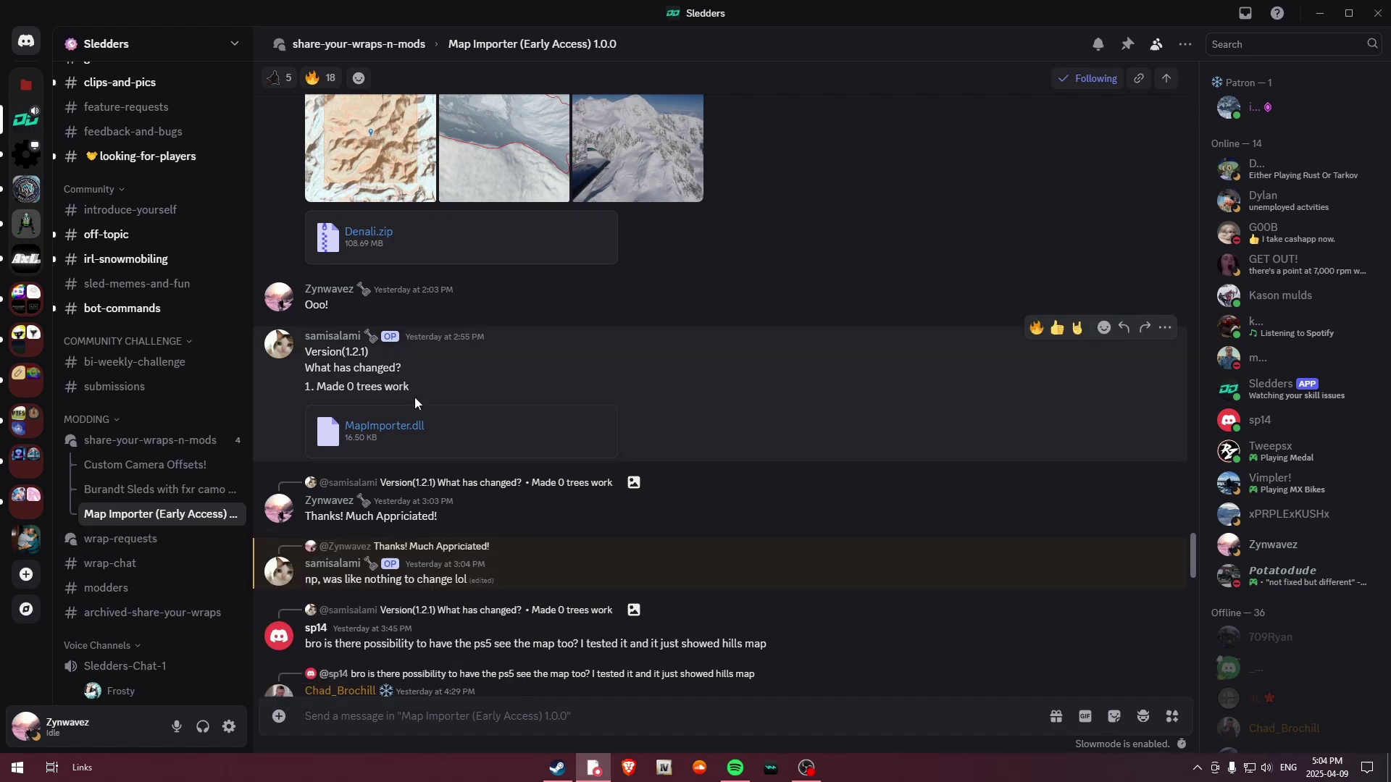
{"action": "mouse_move", "coordinate": [196, 441]}
{"action": "left_click", "coordinate": [616, 409]}
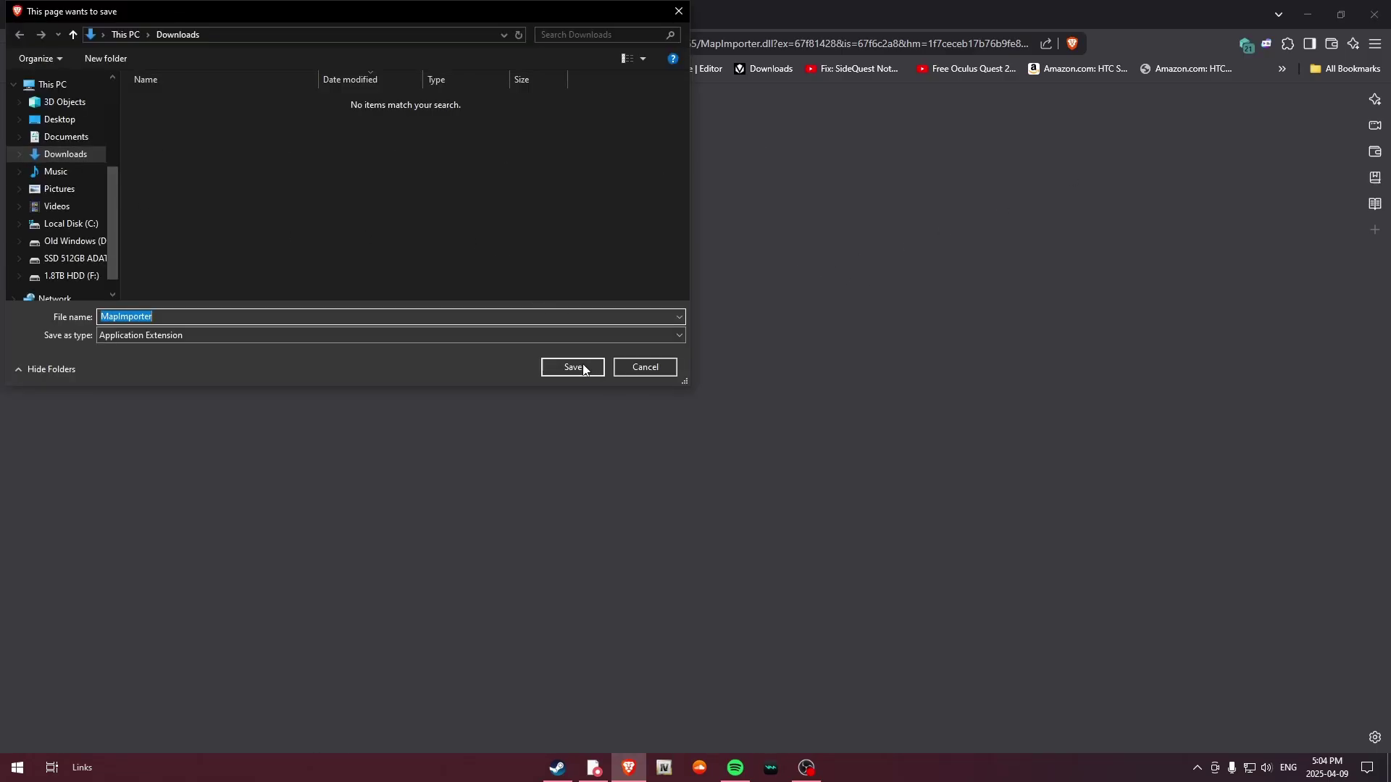
{"action": "left_click", "coordinate": [584, 368]}
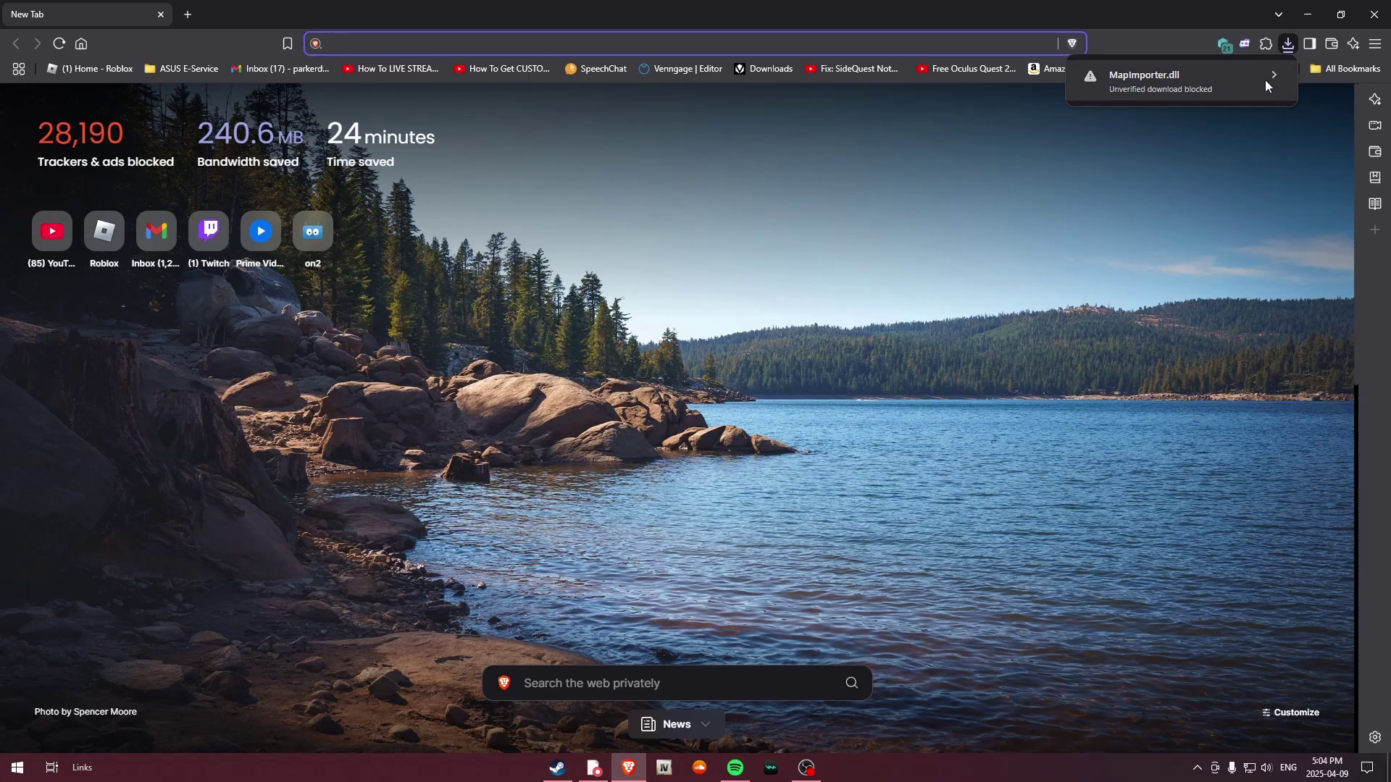
{"action": "left_click", "coordinate": [1266, 82]}
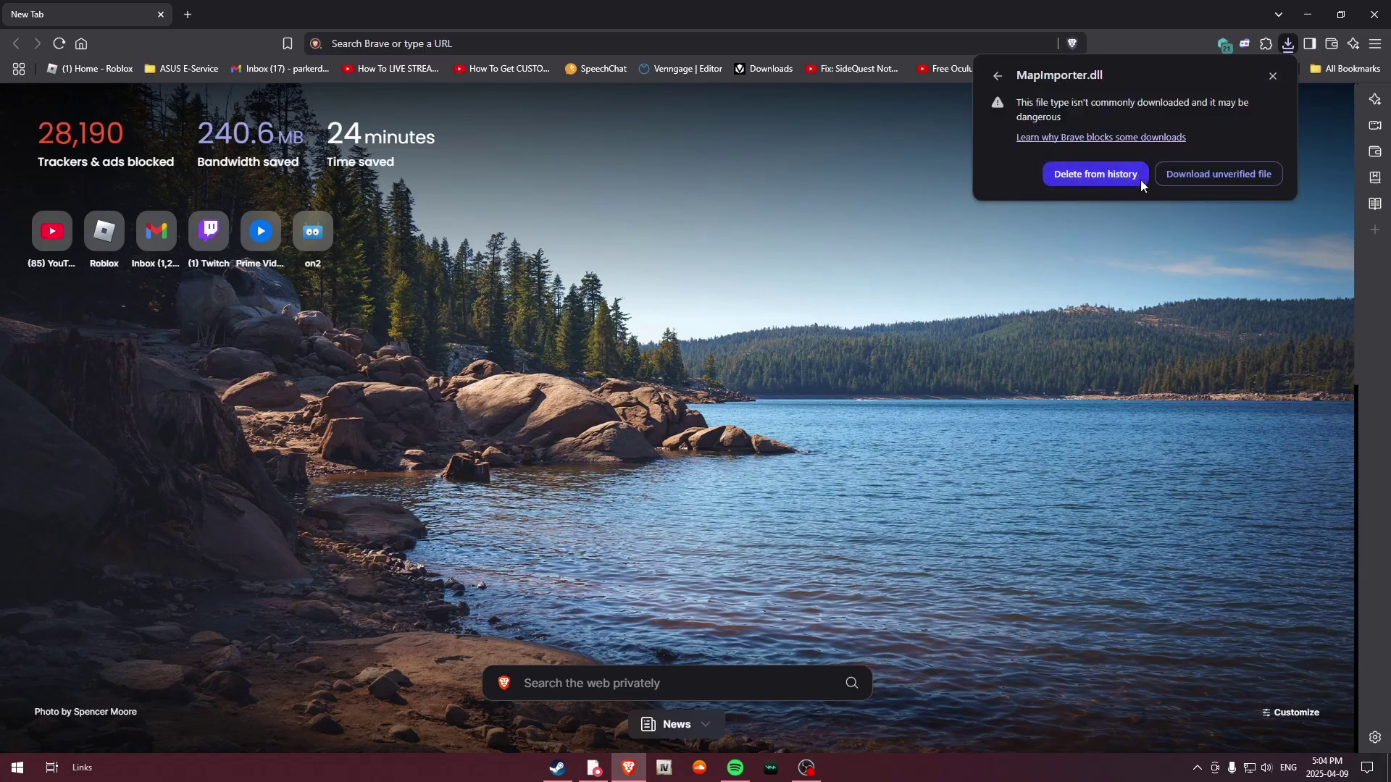
{"action": "left_click", "coordinate": [1205, 174]}
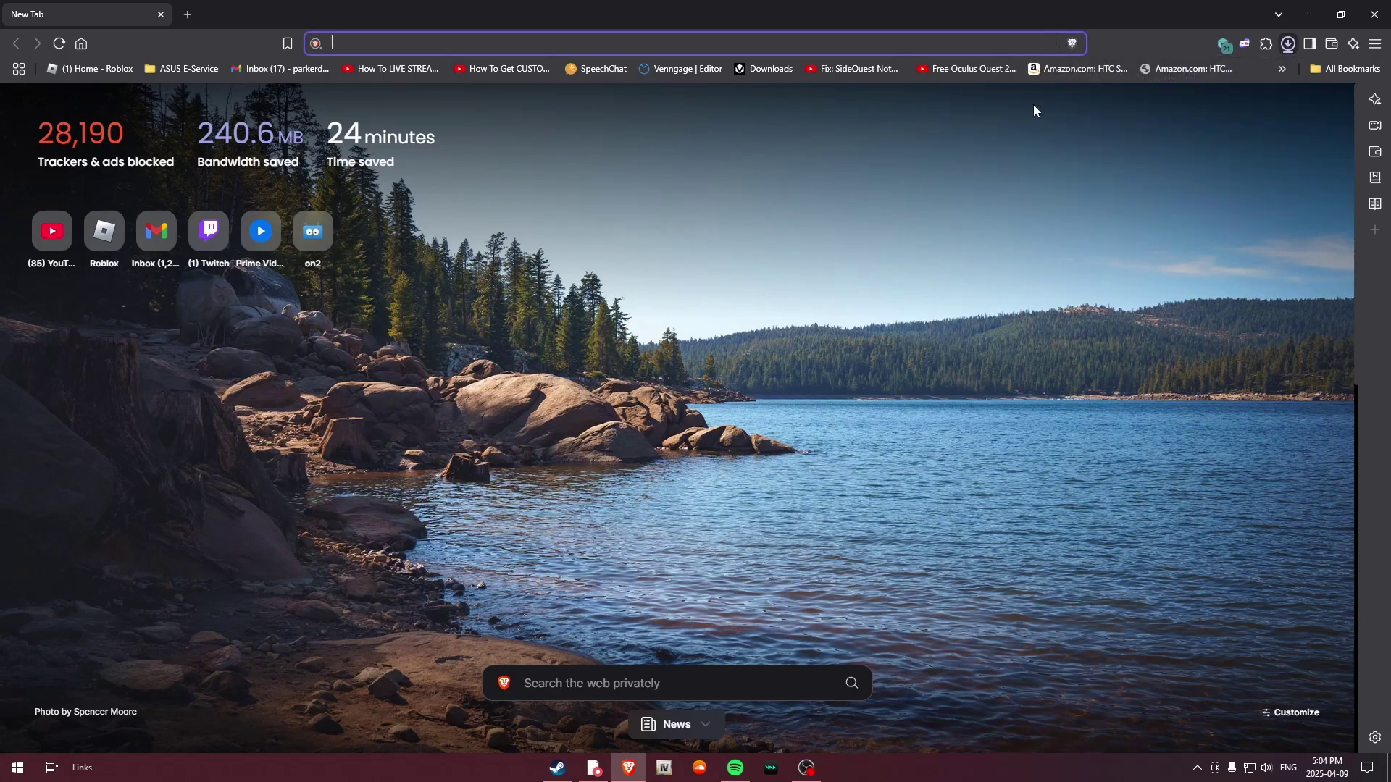
Check MapImporter.dll in Brave's recent download history and return to the desktop.
{"action": "left_click", "coordinate": [1288, 43]}
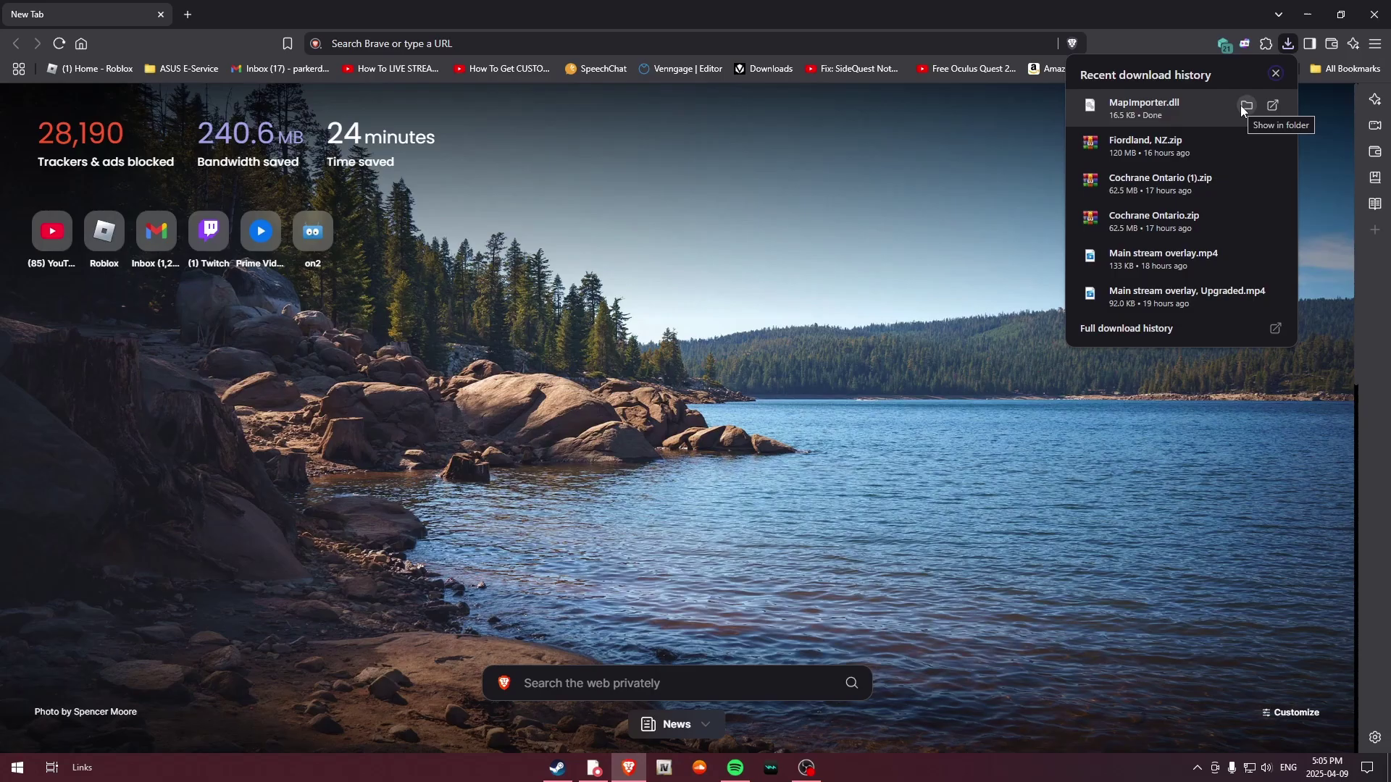
{"action": "left_click", "coordinate": [1240, 106]}
{"action": "key", "text": "alt+Tab"}
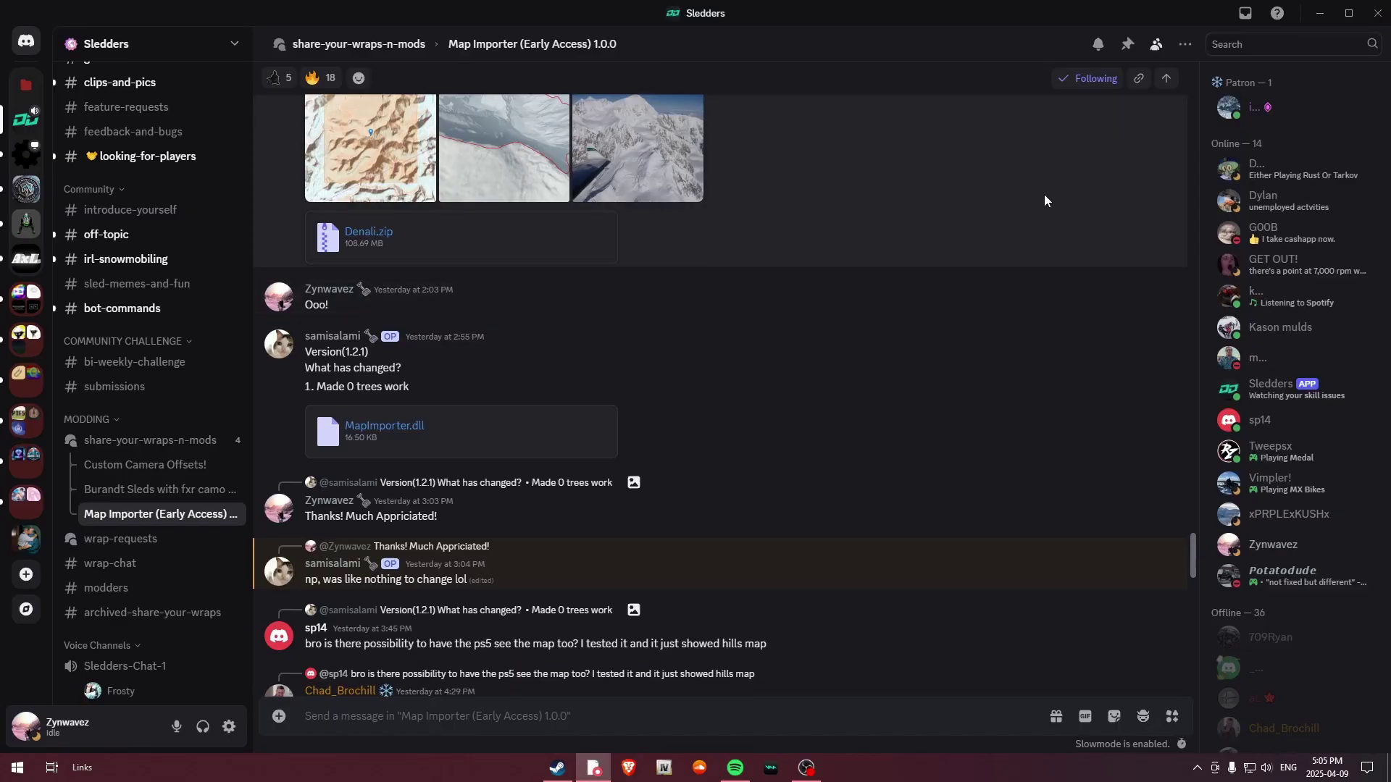
{"action": "left_click", "coordinate": [1320, 13]}
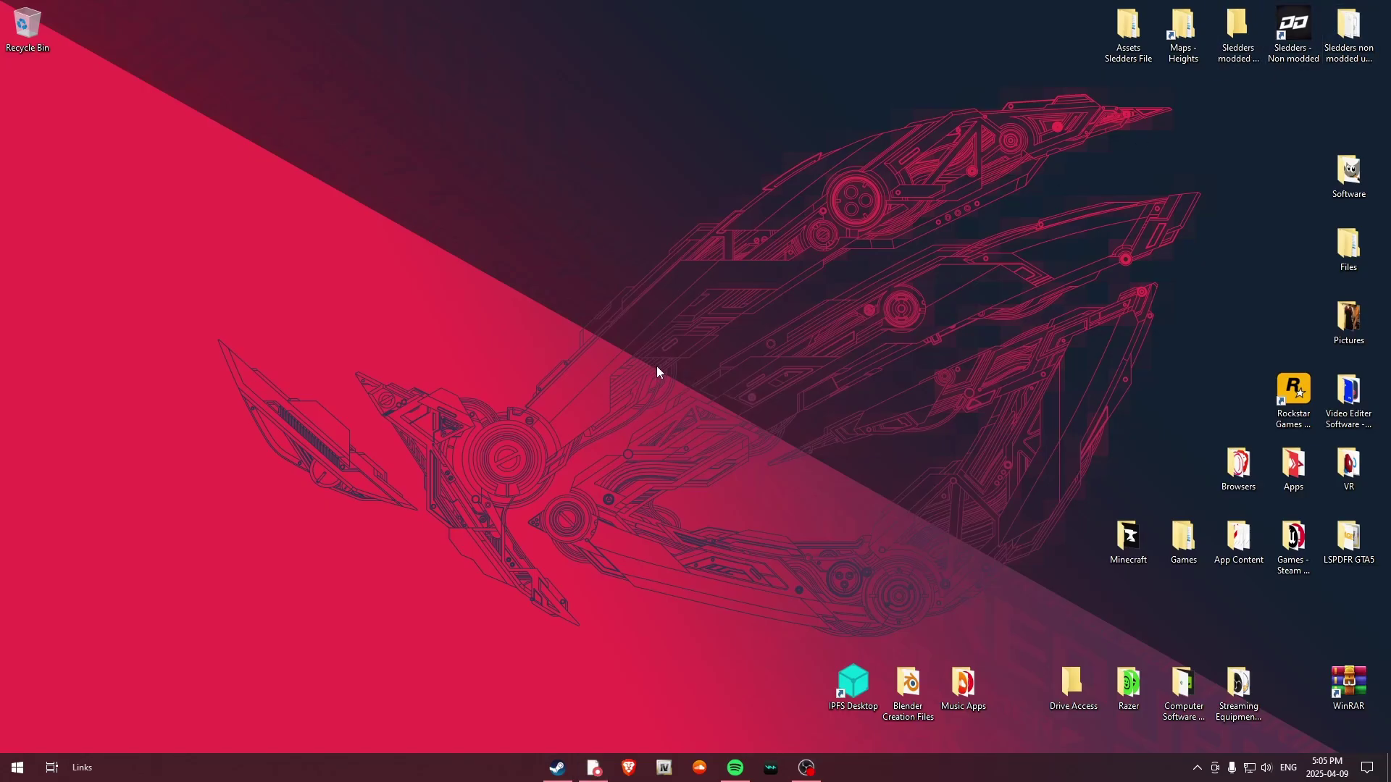
Open the Downloads folder in File Explorer, select MapImporter.dll and reposition the window to free up desktop space.
{"action": "key", "text": "super"}
{"action": "type", "text": "f"}
{"action": "left_click", "coordinate": [390, 489]}
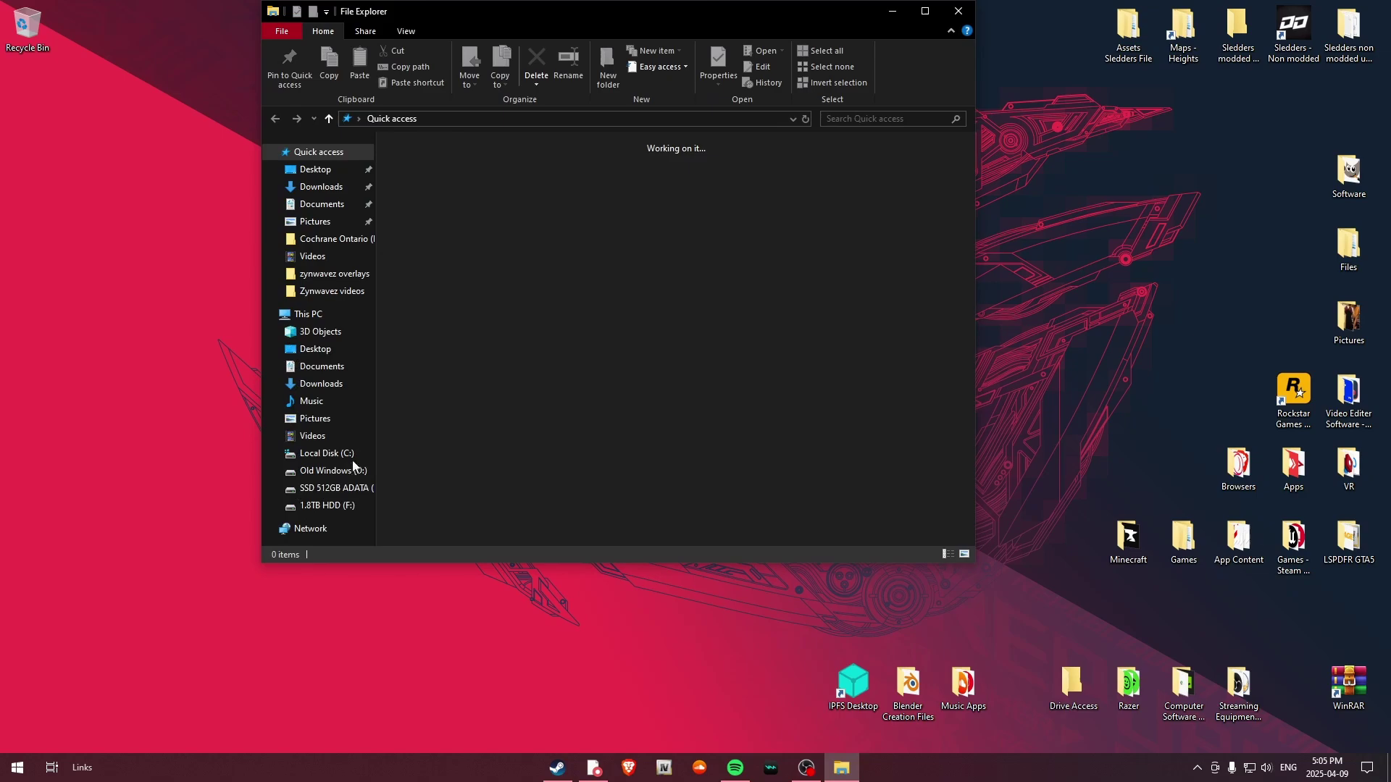
{"action": "left_click", "coordinate": [321, 187]}
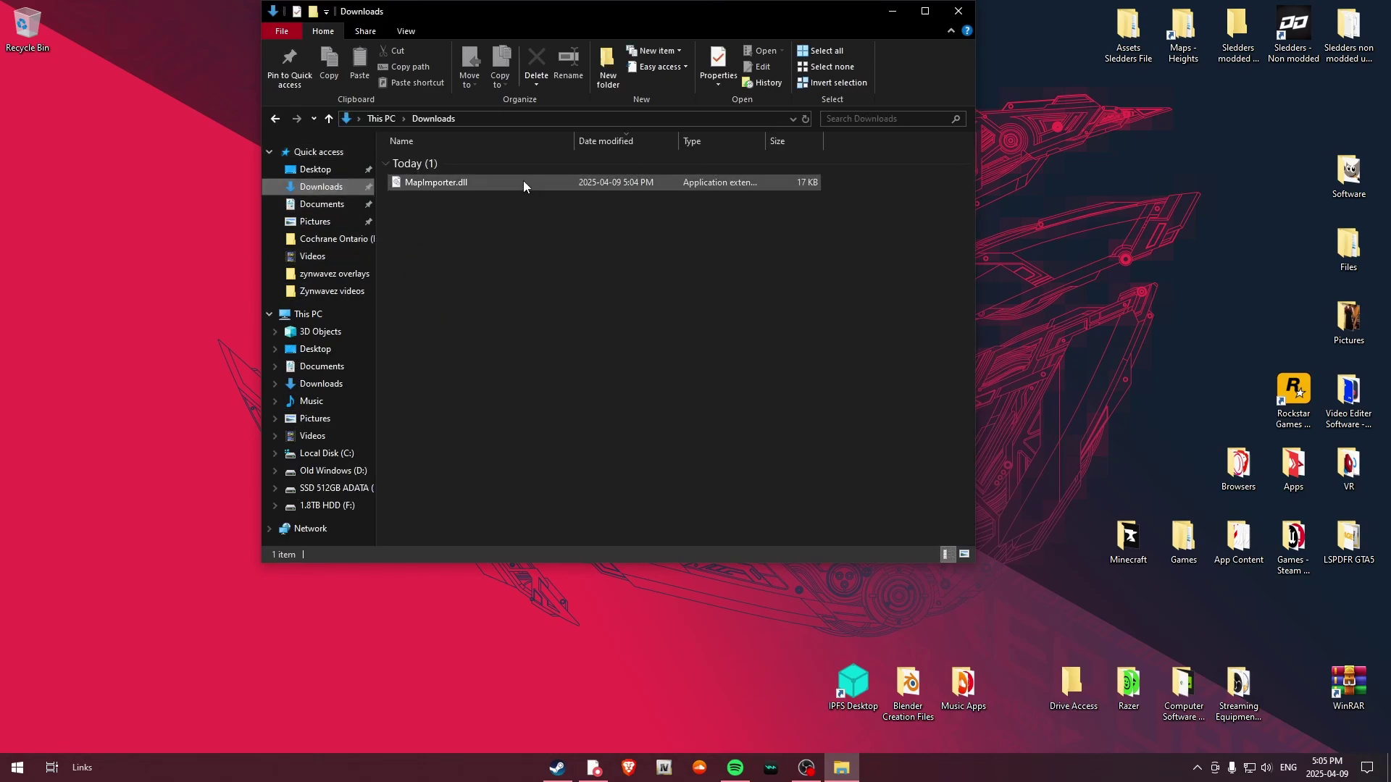
{"action": "left_click", "coordinate": [523, 181]}
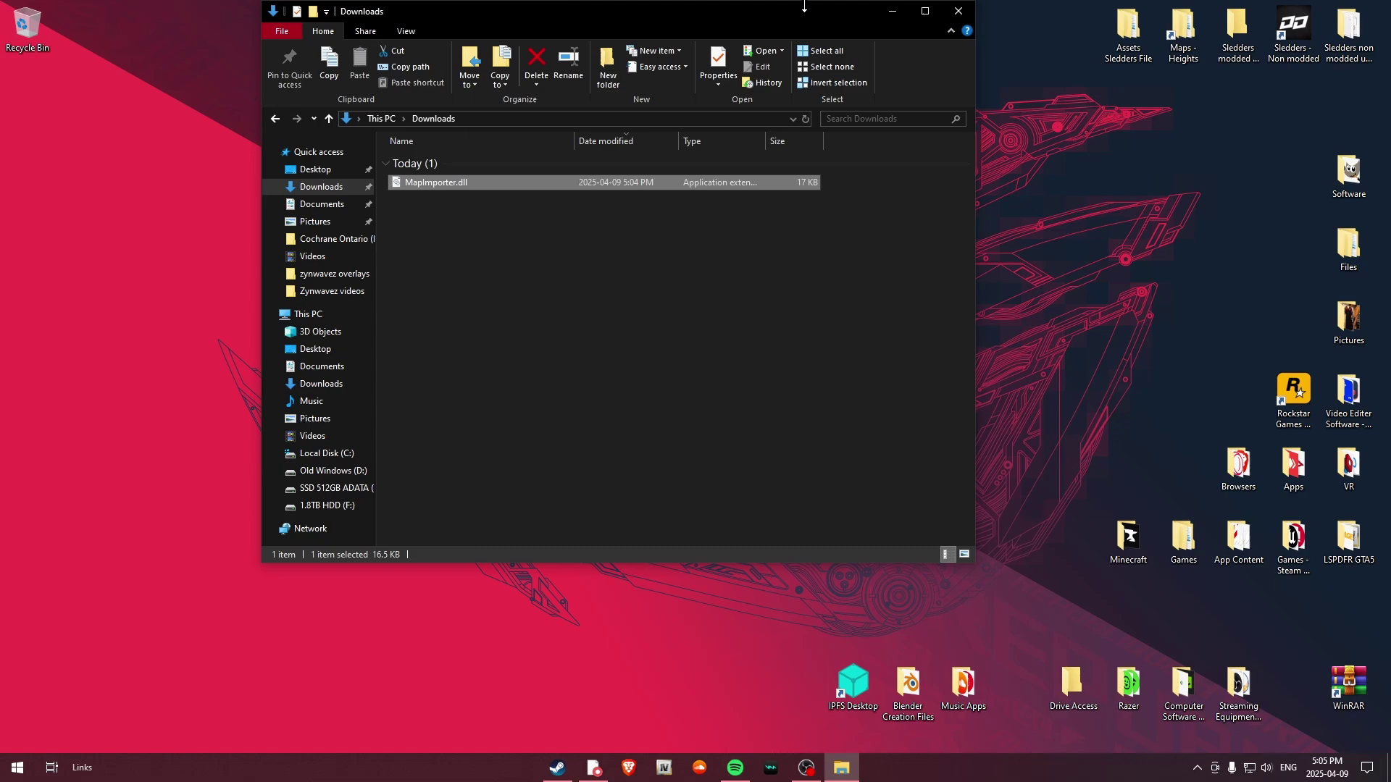
{"action": "left_click_drag", "start_coordinate": [809, 15], "coordinate": [678, 148]}
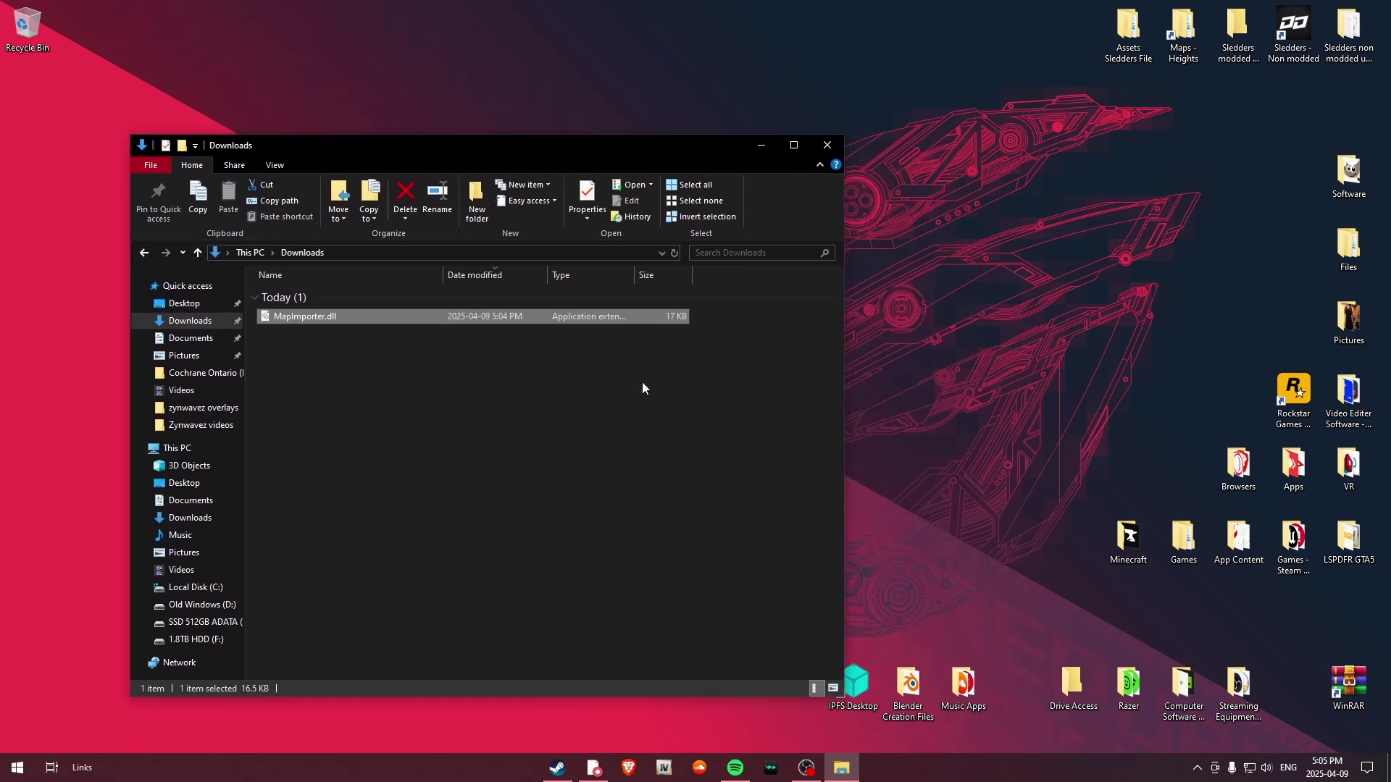
Browse the local files of Sledders from Steam, open its Mods folder and place that window beside Downloads.
{"action": "left_click", "coordinate": [554, 769]}
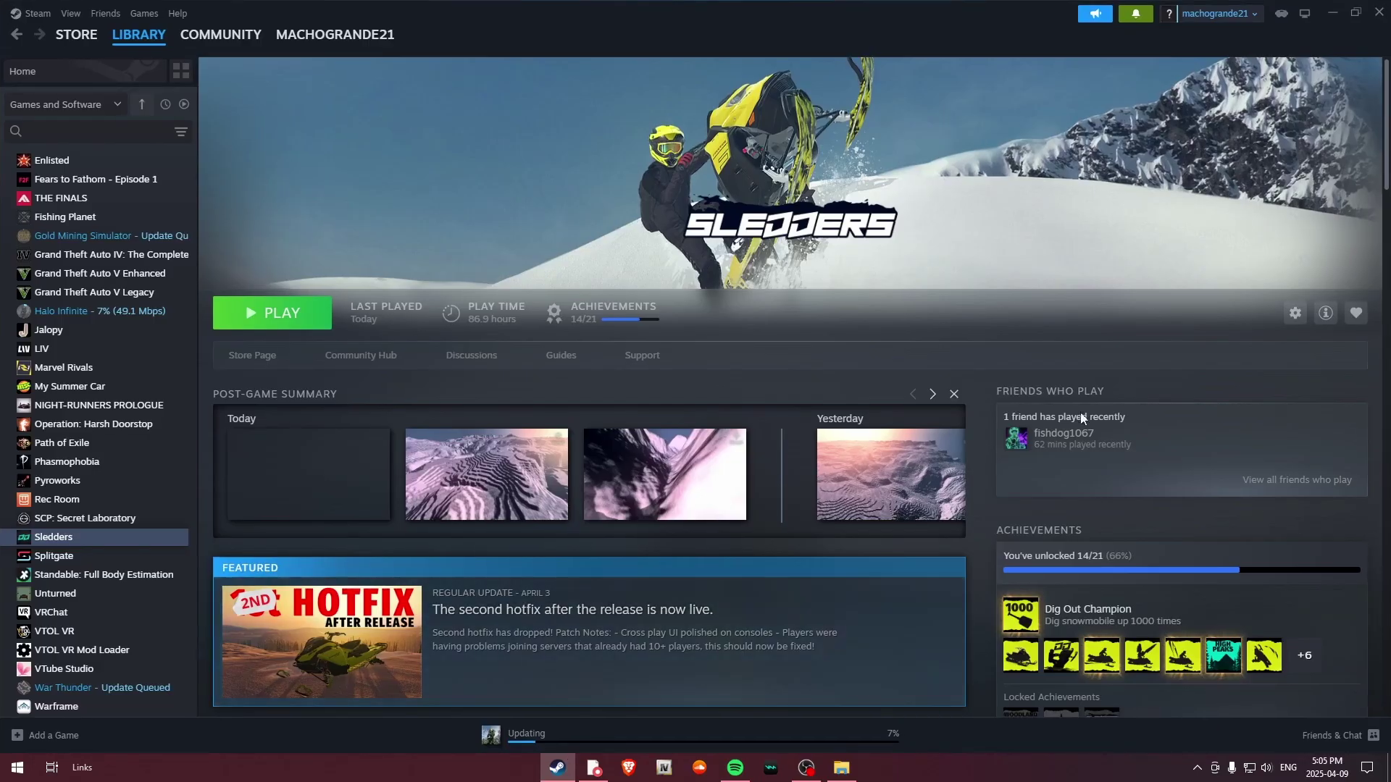
{"action": "left_click", "coordinate": [1295, 314]}
{"action": "mouse_move", "coordinate": [1316, 390]}
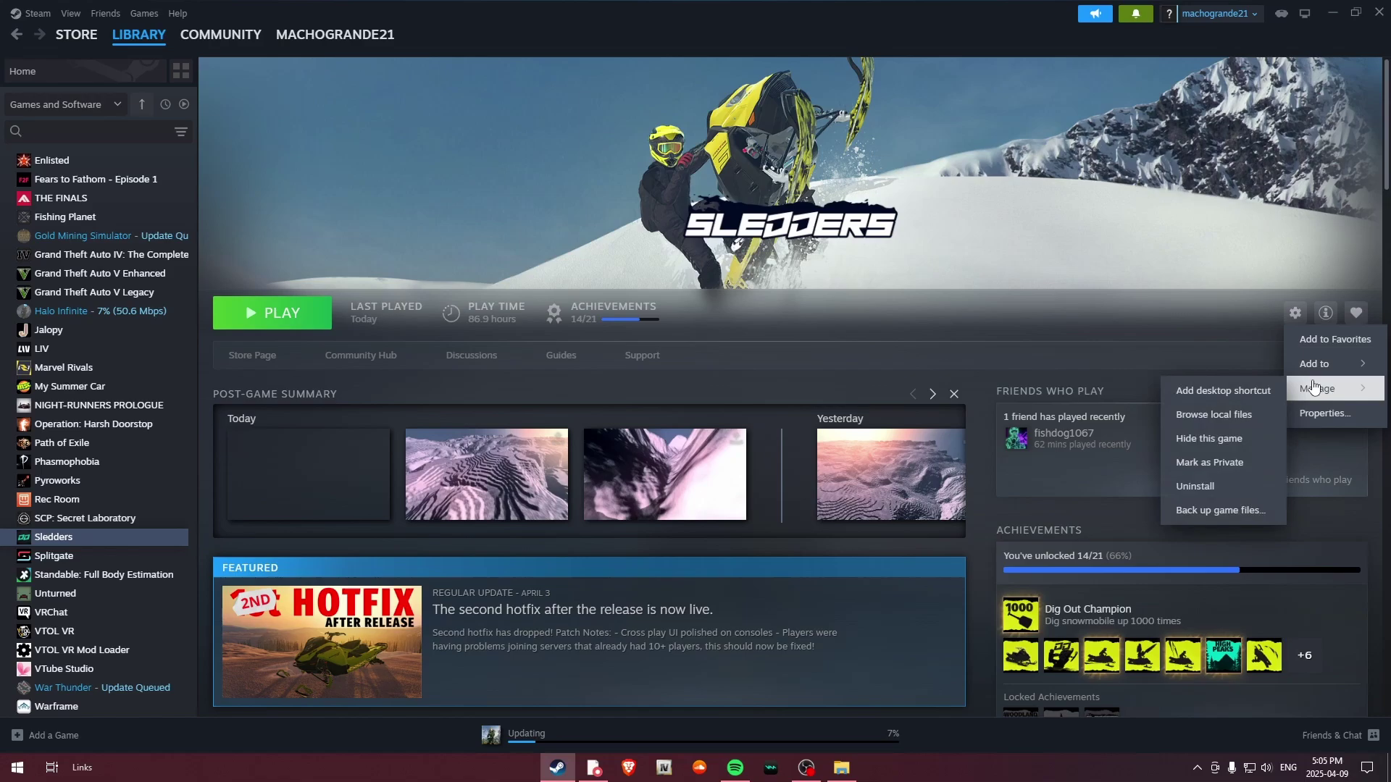
{"action": "left_click", "coordinate": [1253, 414]}
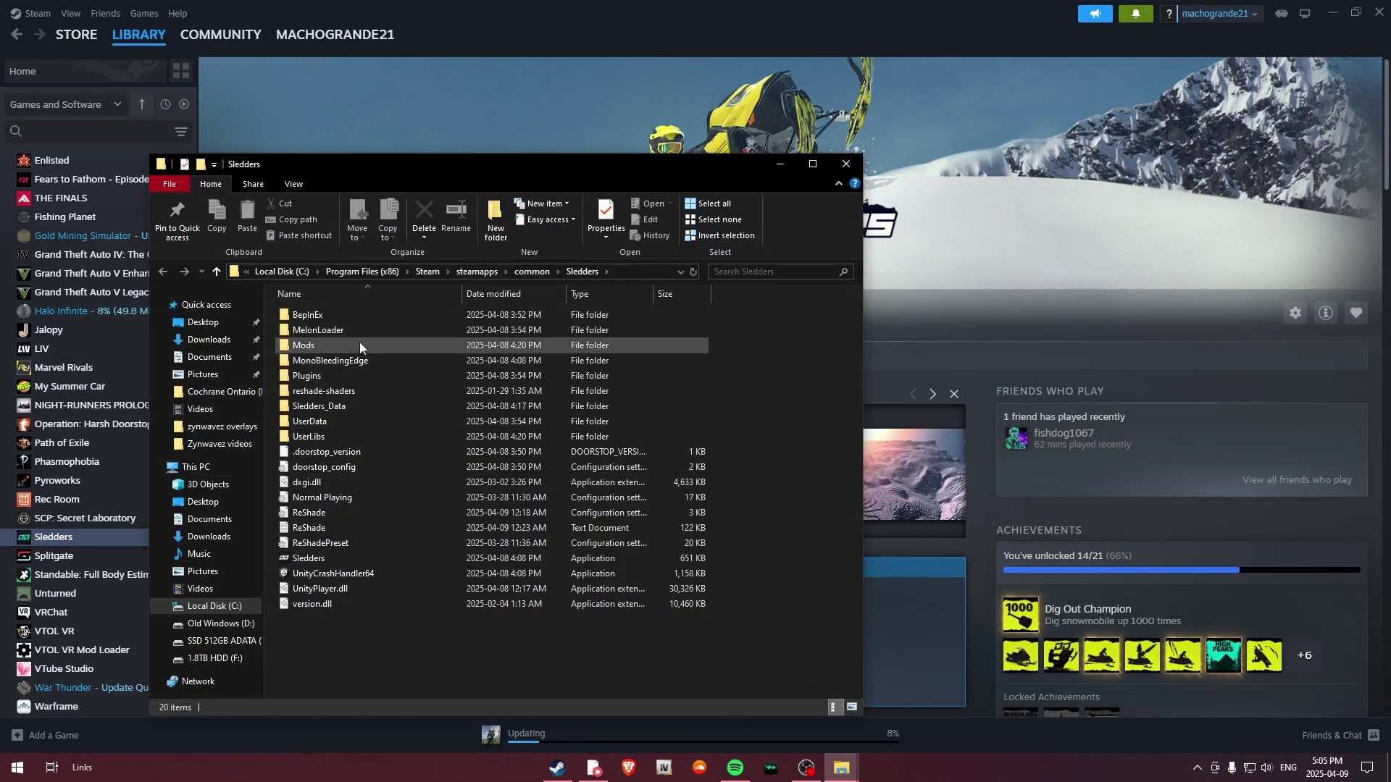
{"action": "double_click", "coordinate": [339, 339]}
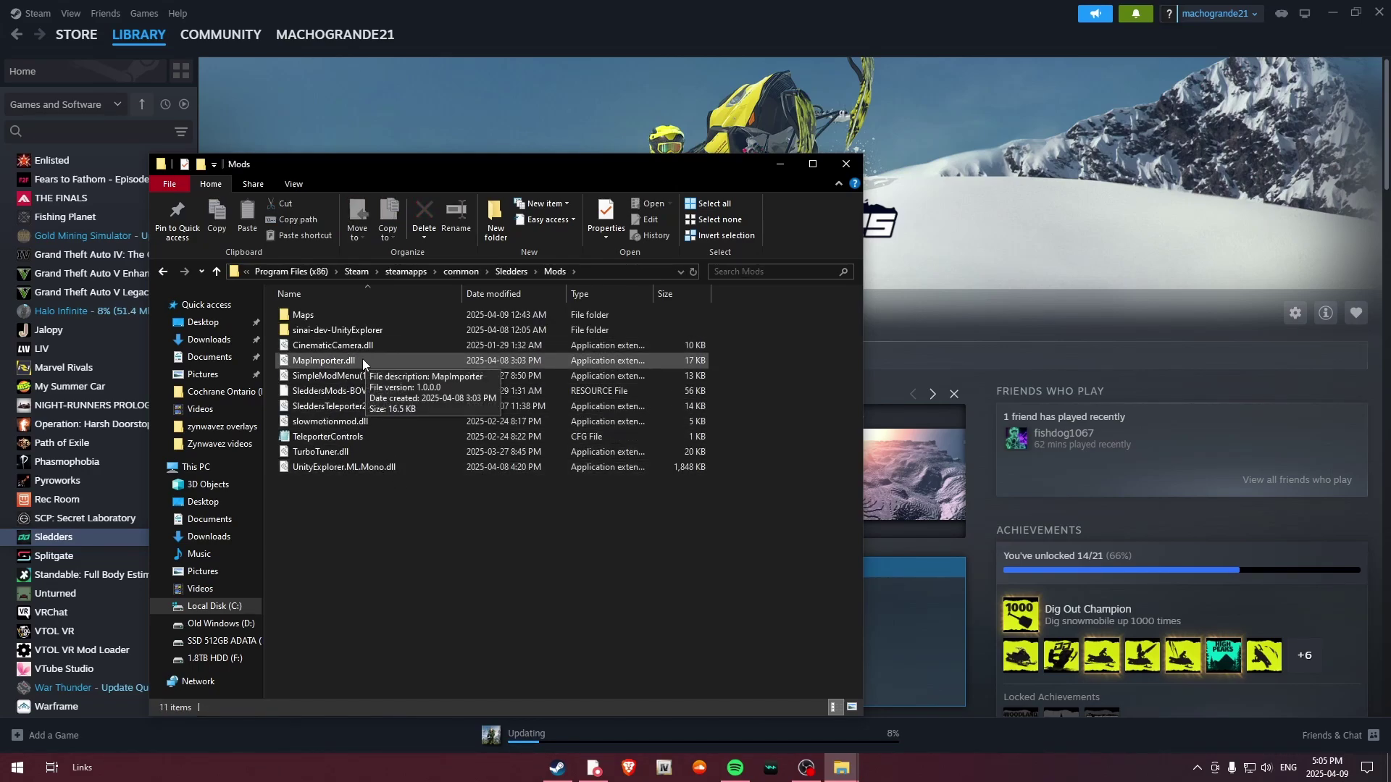
{"action": "left_click", "coordinate": [1332, 12]}
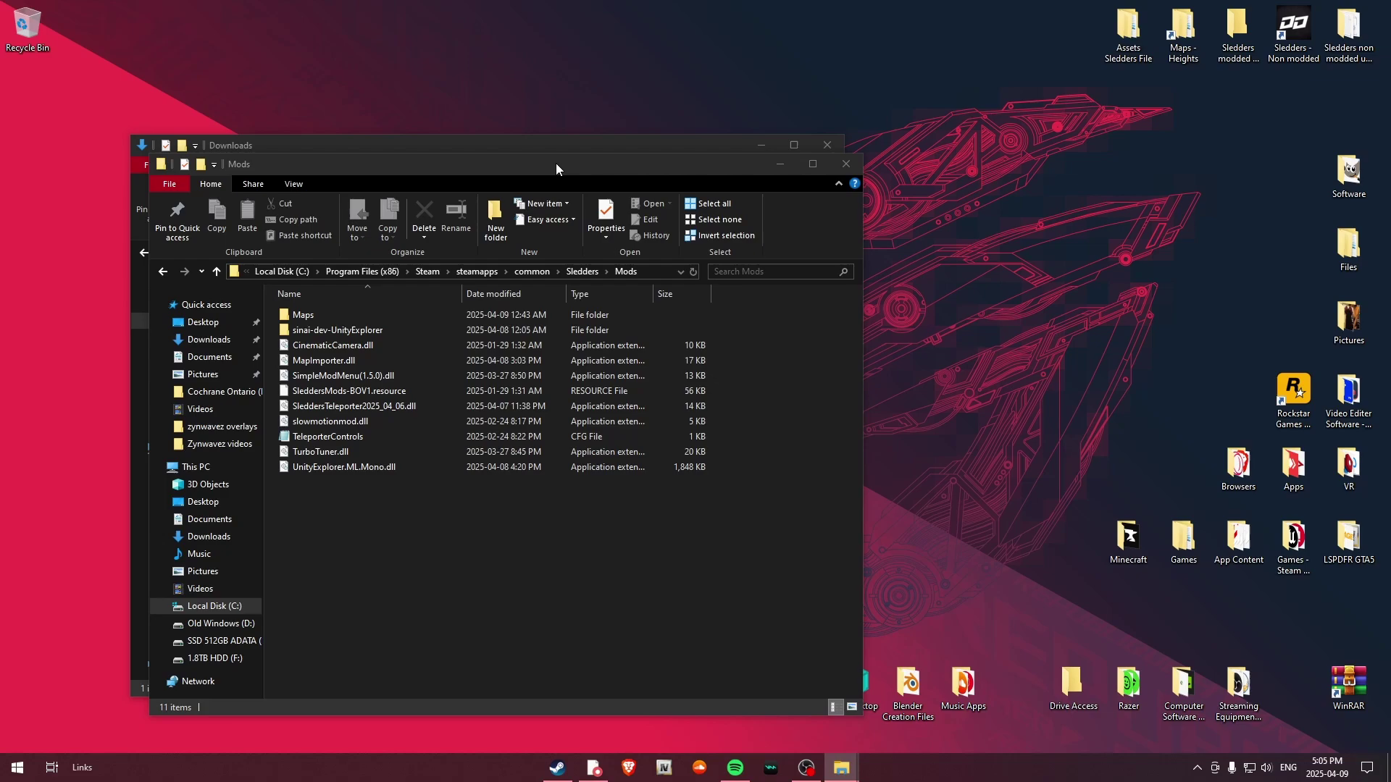
{"action": "left_click_drag", "start_coordinate": [551, 160], "coordinate": [968, 219]}
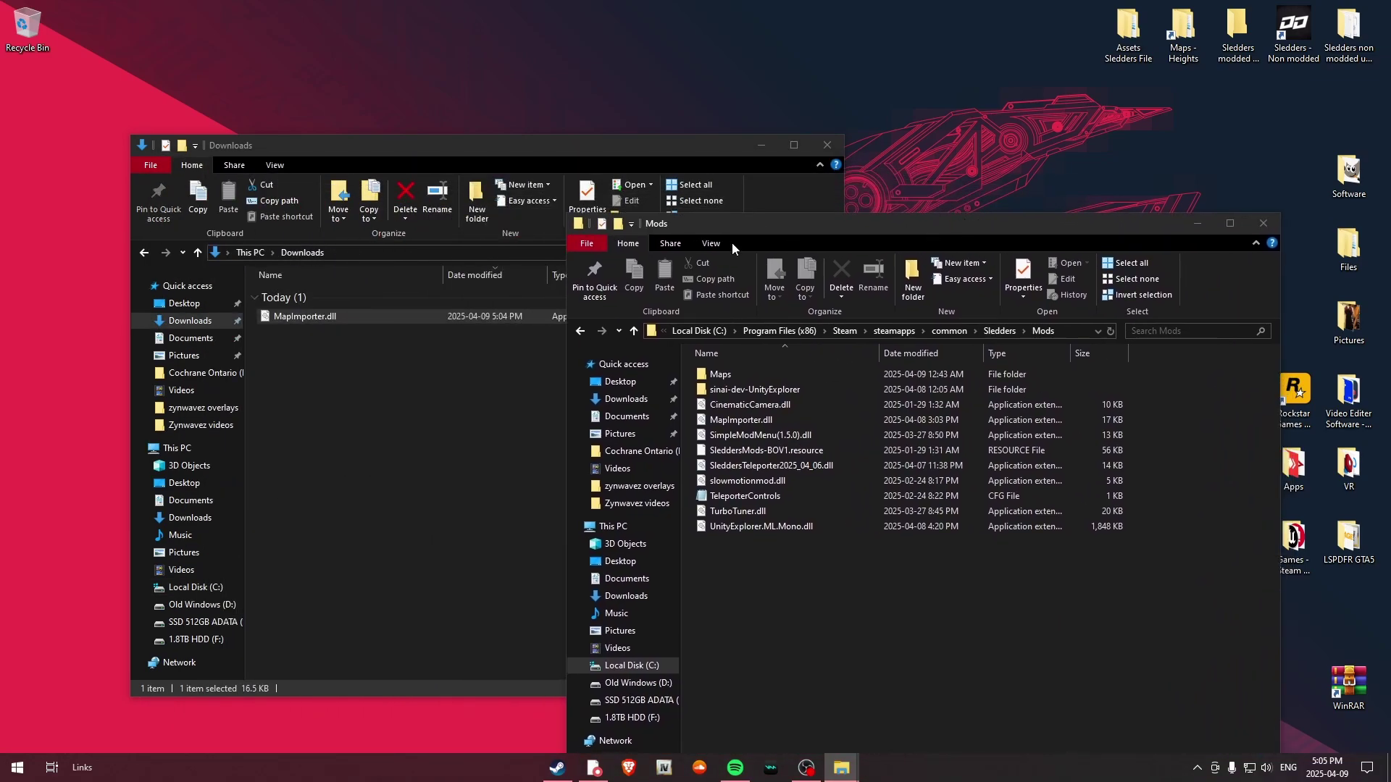
Move MapImporter.dll from Downloads into the Sledders Mods folder, replacing the existing file.
{"action": "right_click", "coordinate": [484, 317]}
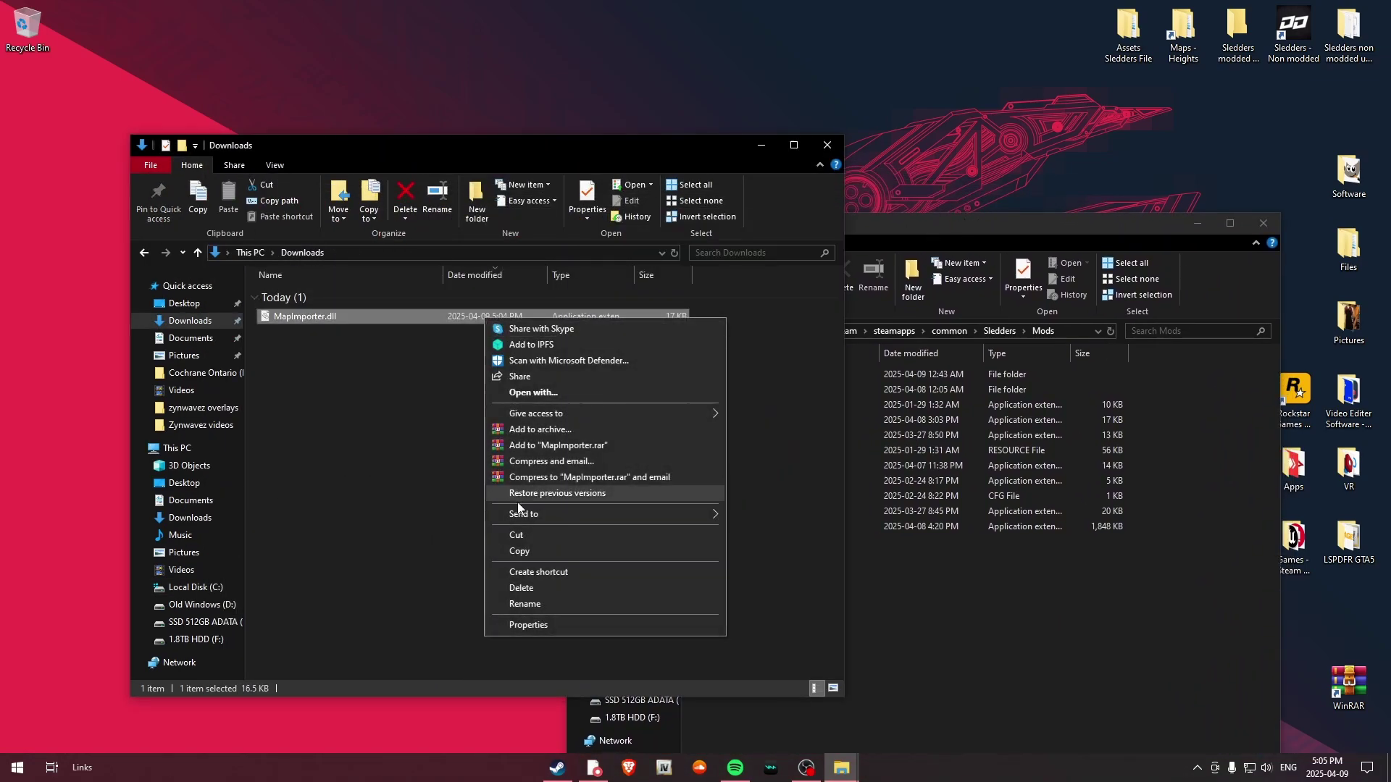
{"action": "left_click", "coordinate": [507, 534]}
{"action": "left_click", "coordinate": [974, 642]}
{"action": "right_click", "coordinate": [949, 637]}
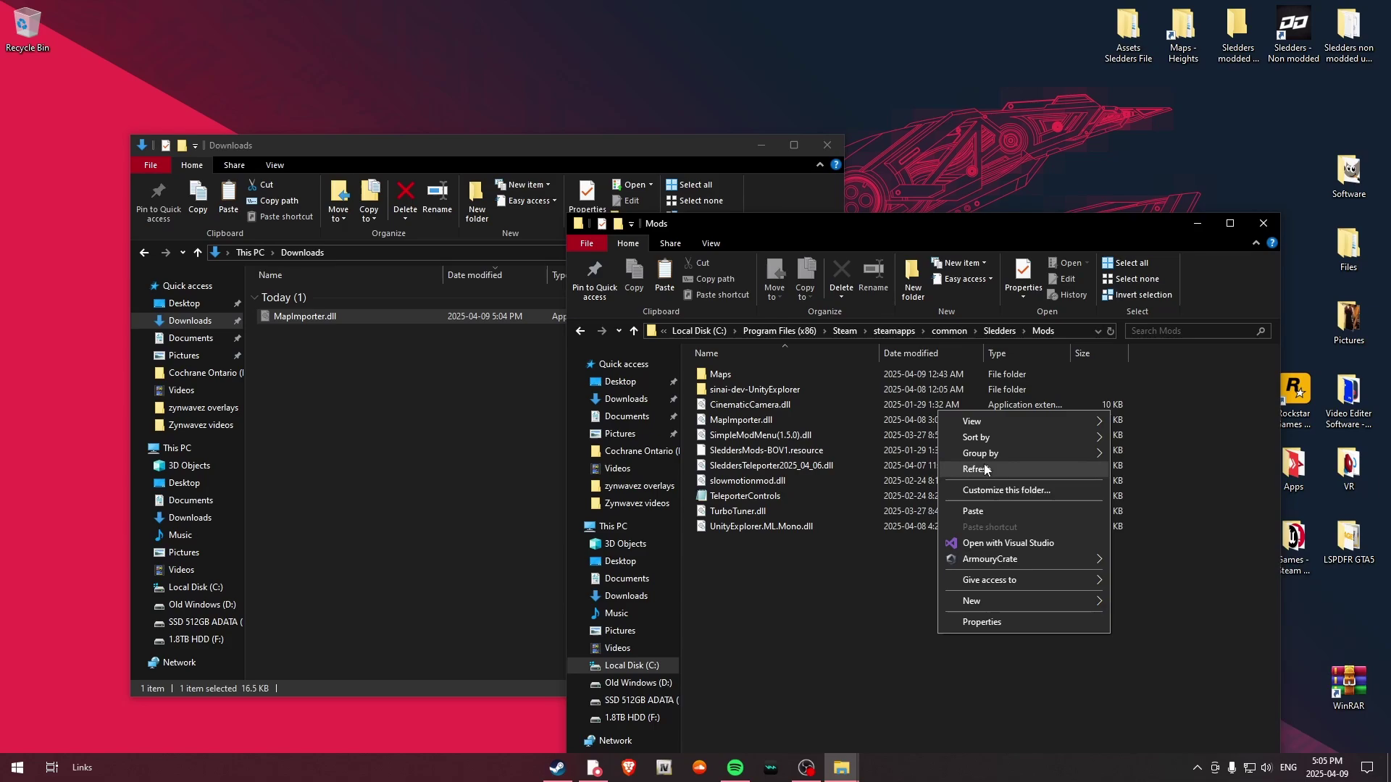
{"action": "left_click", "coordinate": [984, 506]}
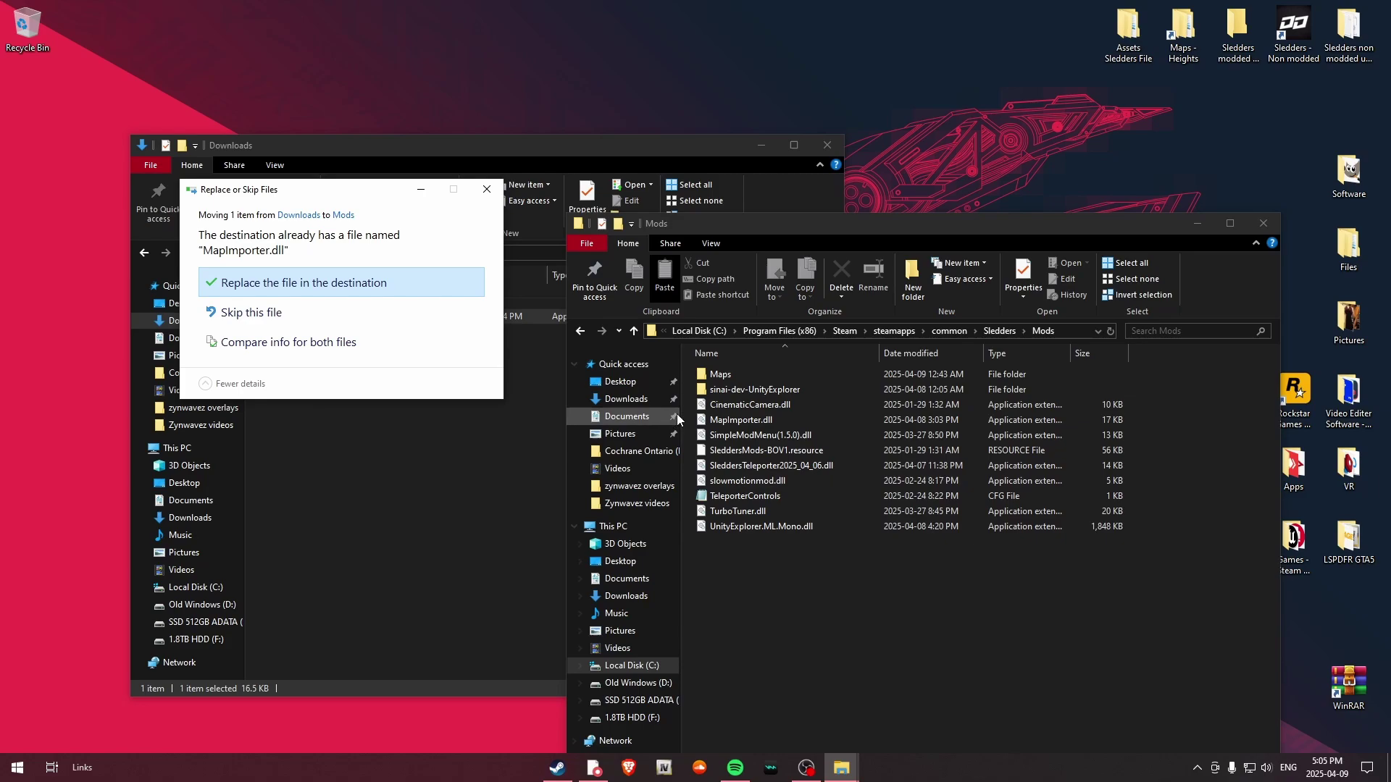
{"action": "left_click", "coordinate": [355, 286]}
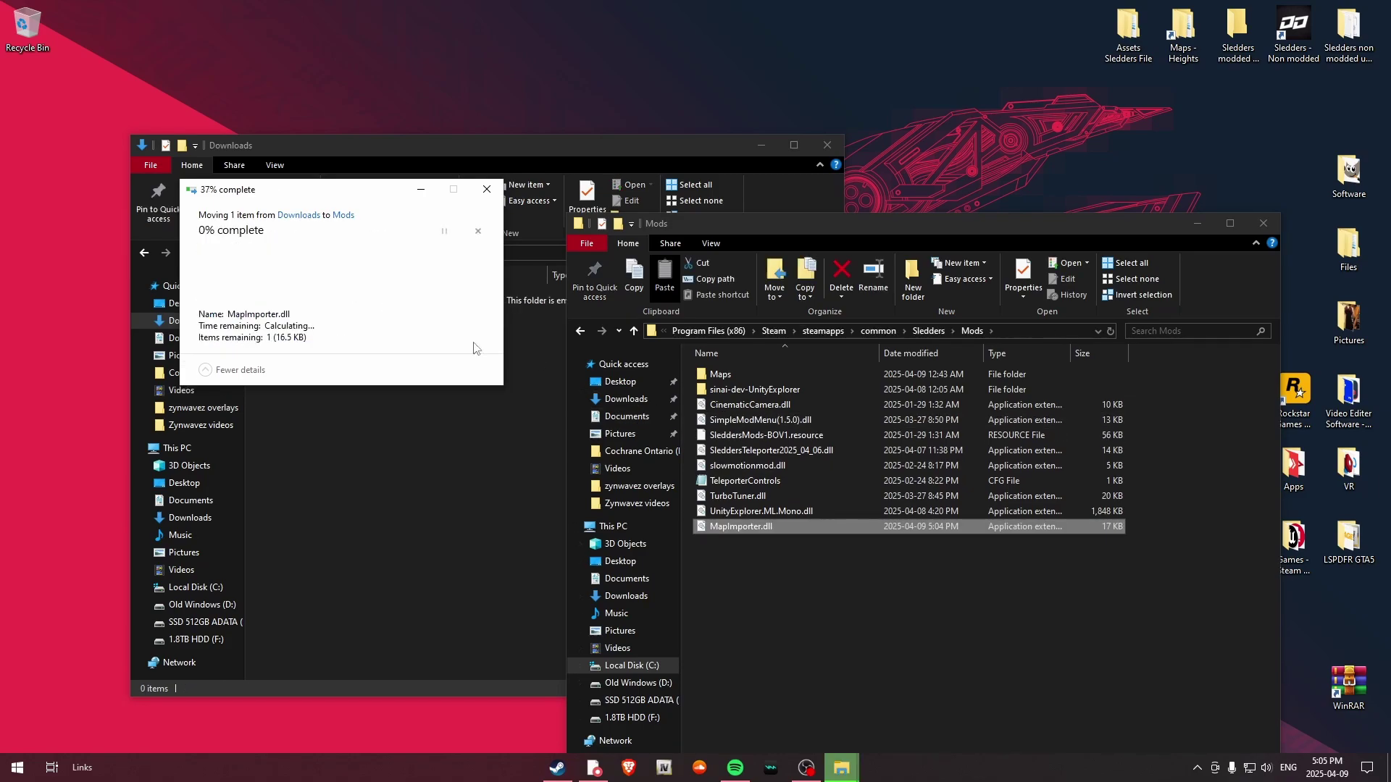
{"action": "left_click", "coordinate": [766, 564]}
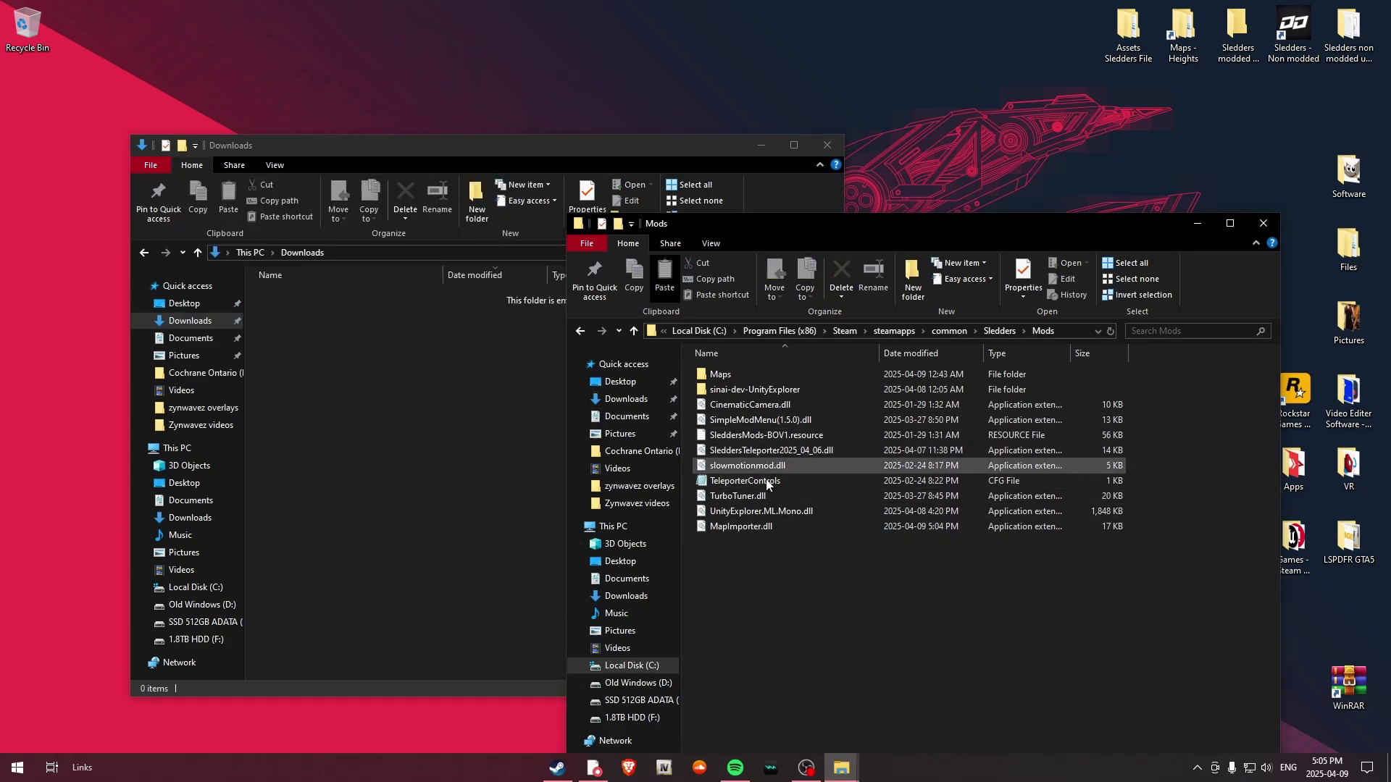
Try to create a new folder named Maps inside Mods, declining the merge and deleting the extra folder.
{"action": "right_click", "coordinate": [733, 651]}
{"action": "mouse_move", "coordinate": [787, 622]}
{"action": "left_click", "coordinate": [988, 625]}
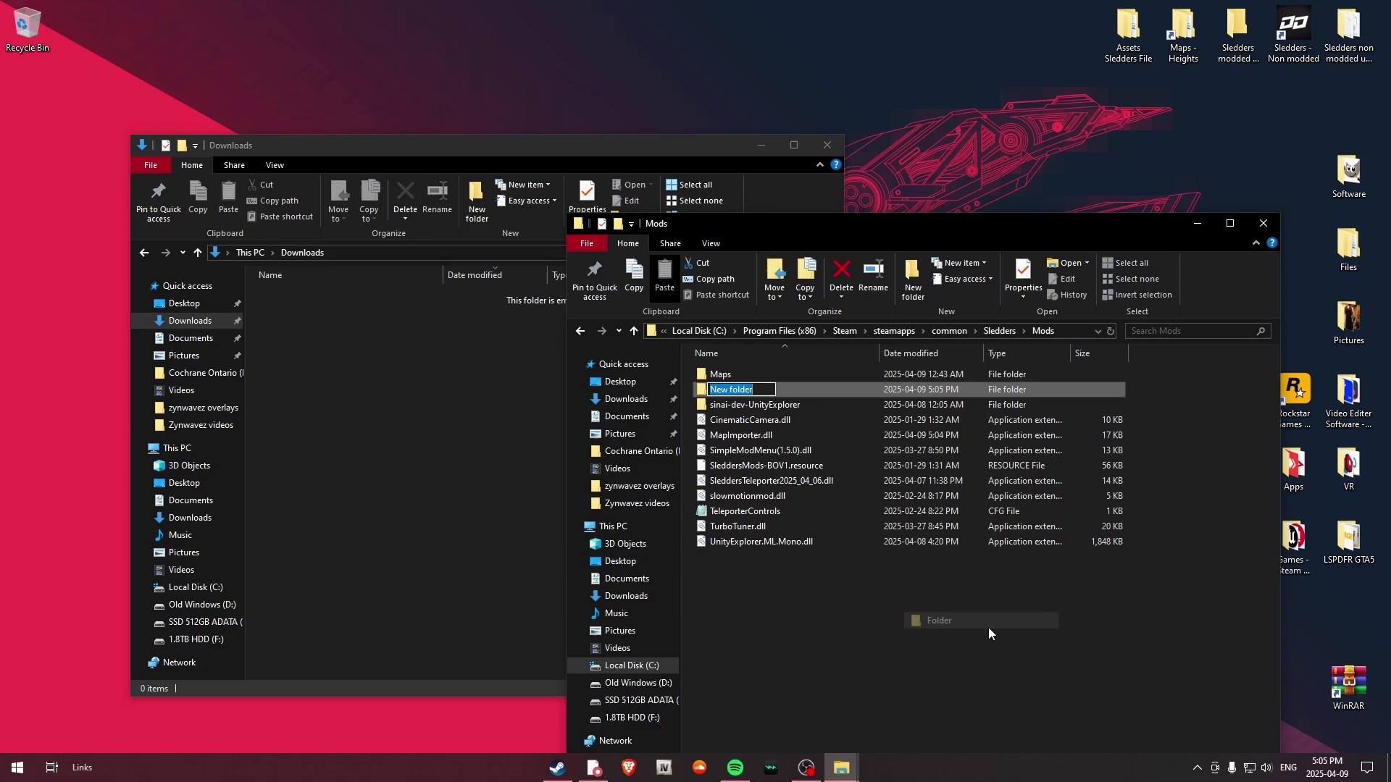
{"action": "type", "text": "Maps"}
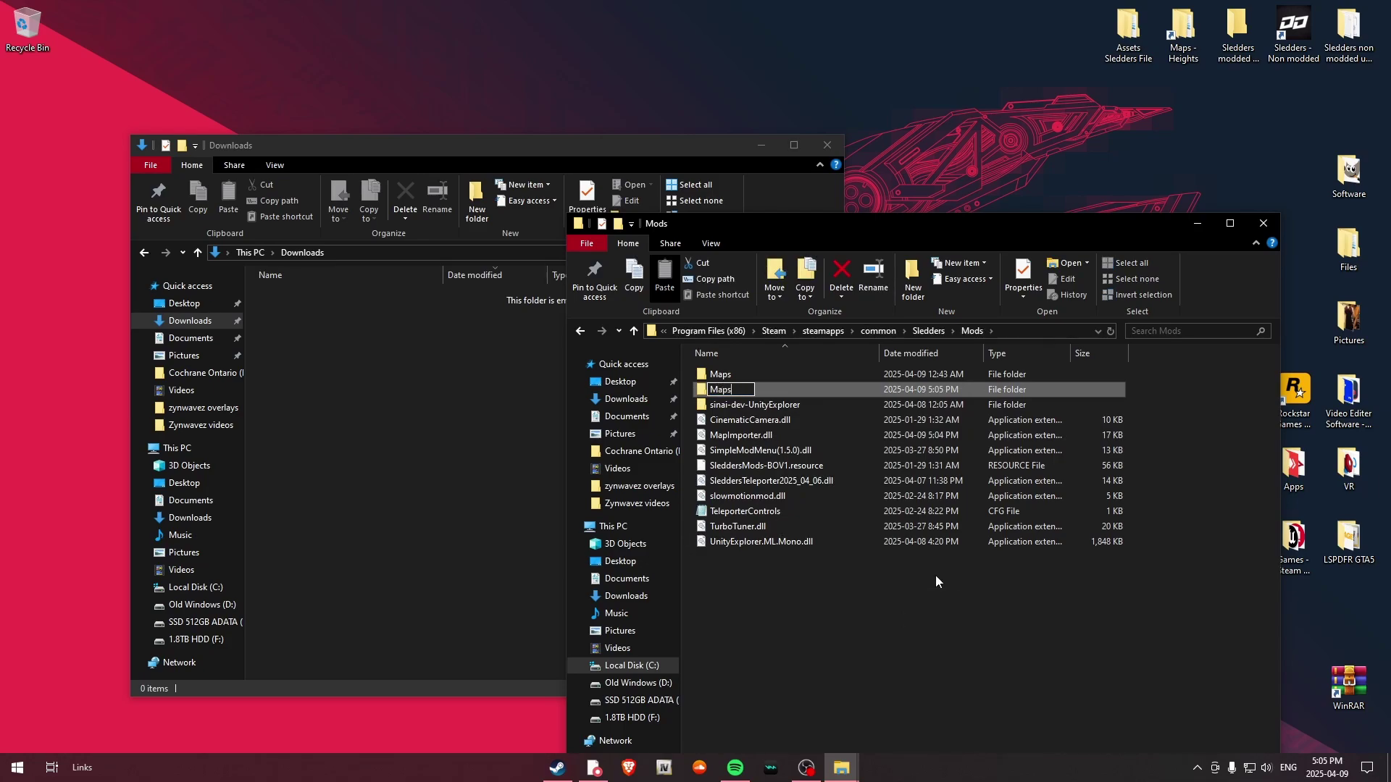
{"action": "key", "text": "Return"}
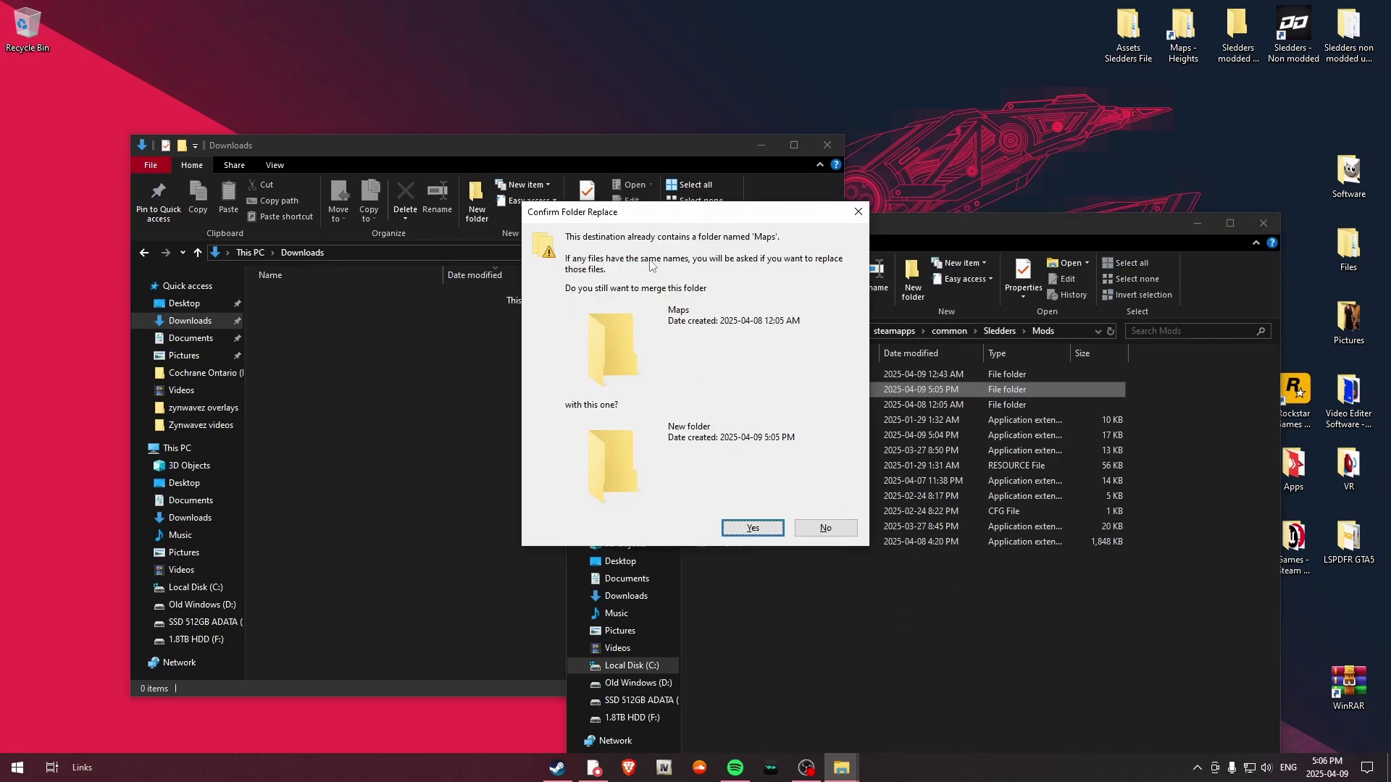
{"action": "left_click", "coordinate": [825, 528]}
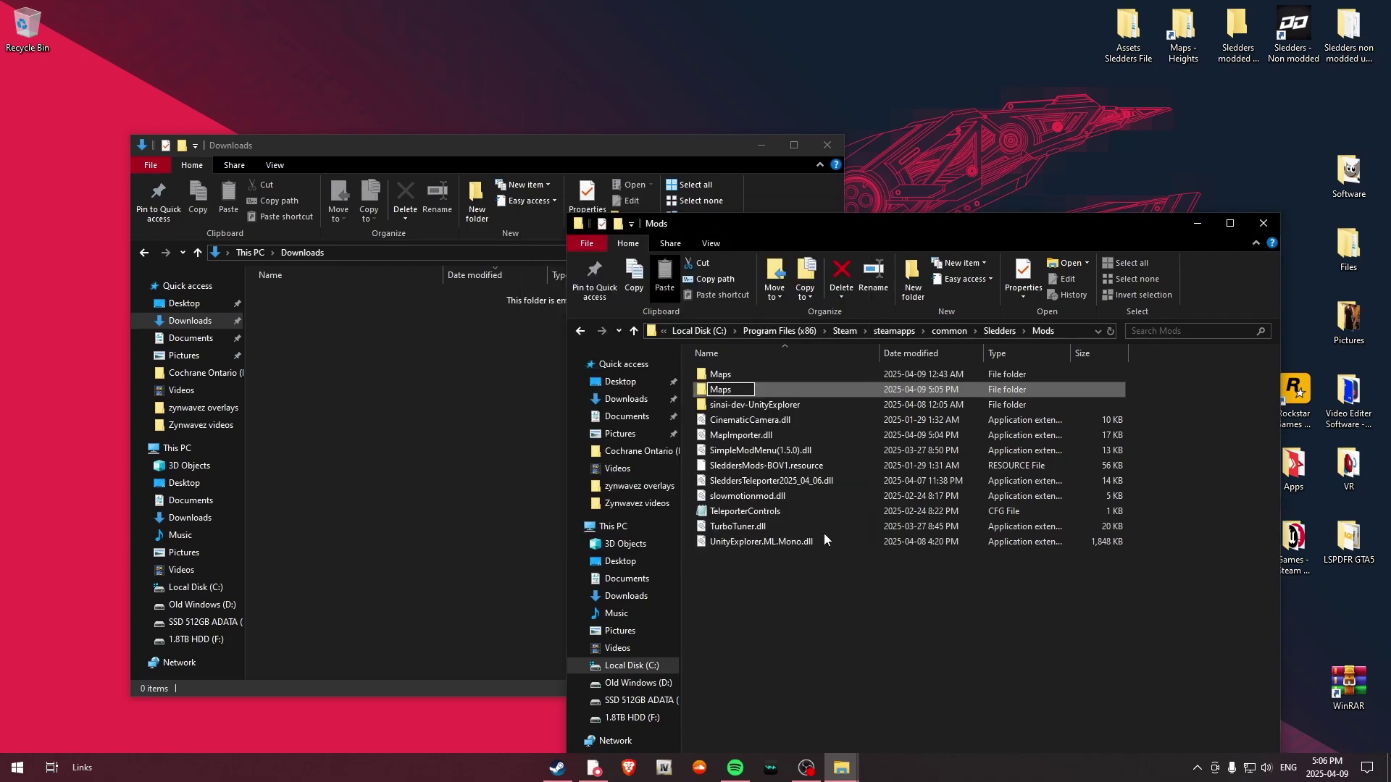
{"action": "left_click", "coordinate": [841, 279]}
Open the existing Maps folder inside Mods and close the Downloads window.
{"action": "double_click", "coordinate": [746, 375]}
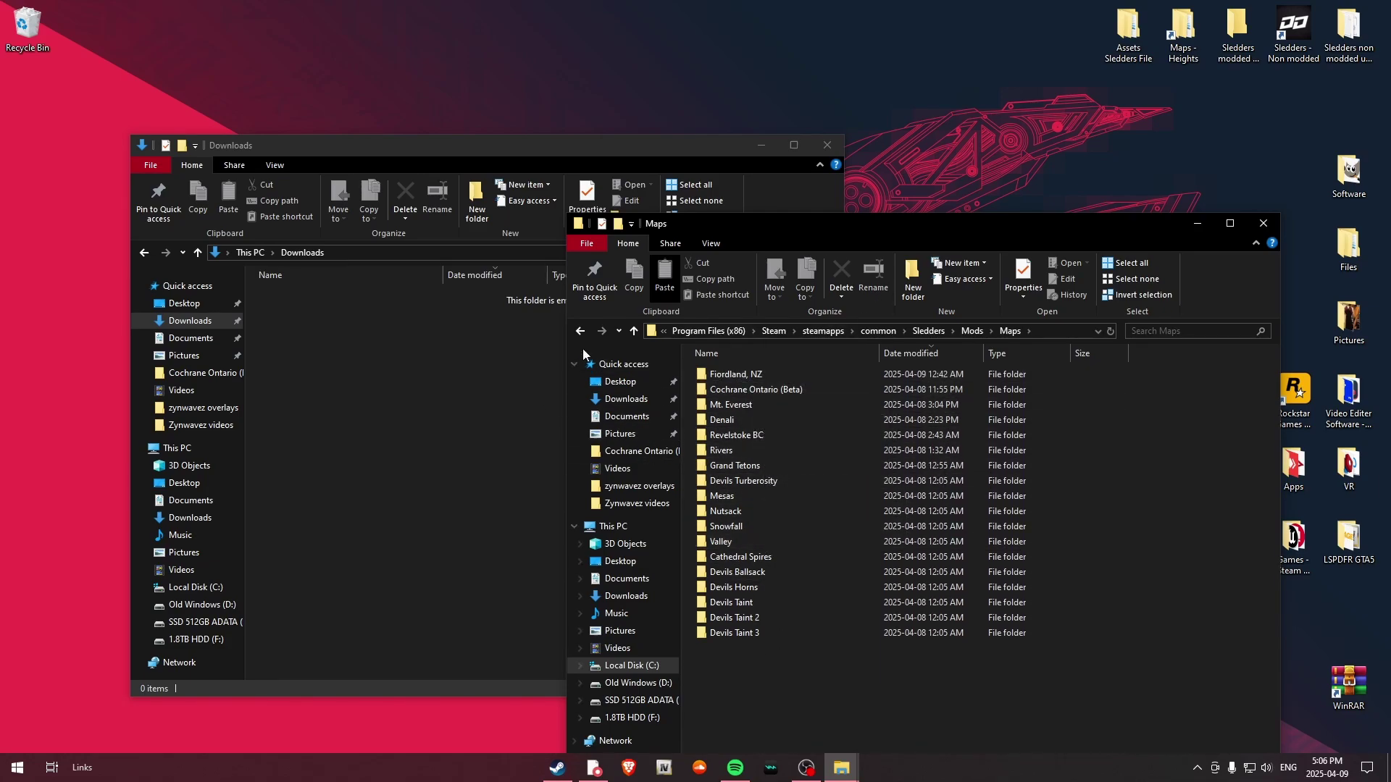
{"action": "left_click", "coordinate": [828, 155]}
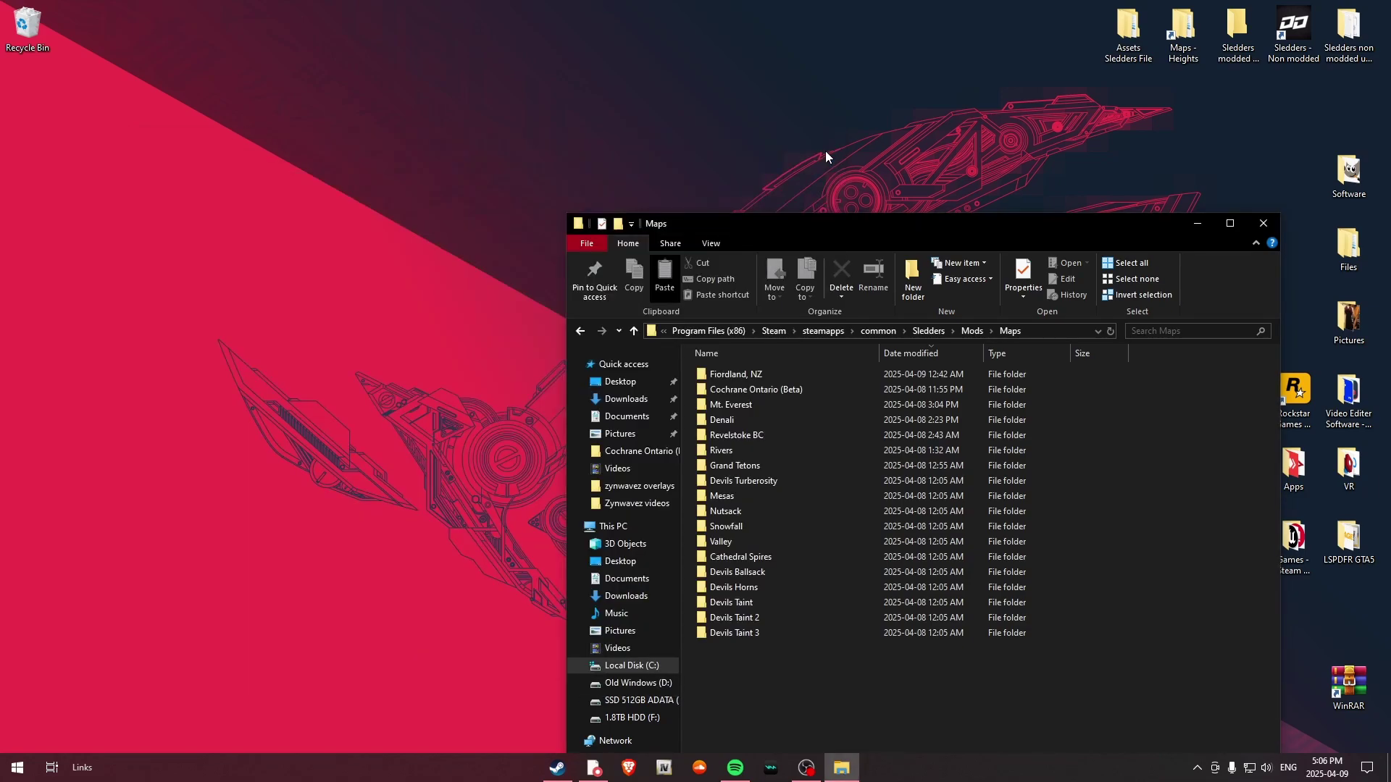
Find the Denali map post in the Map Importer thread on Discord and browse its preview images.
{"action": "left_click", "coordinate": [594, 768]}
{"action": "scroll", "coordinate": [419, 266], "scroll_direction": "up", "scroll_amount": 4}
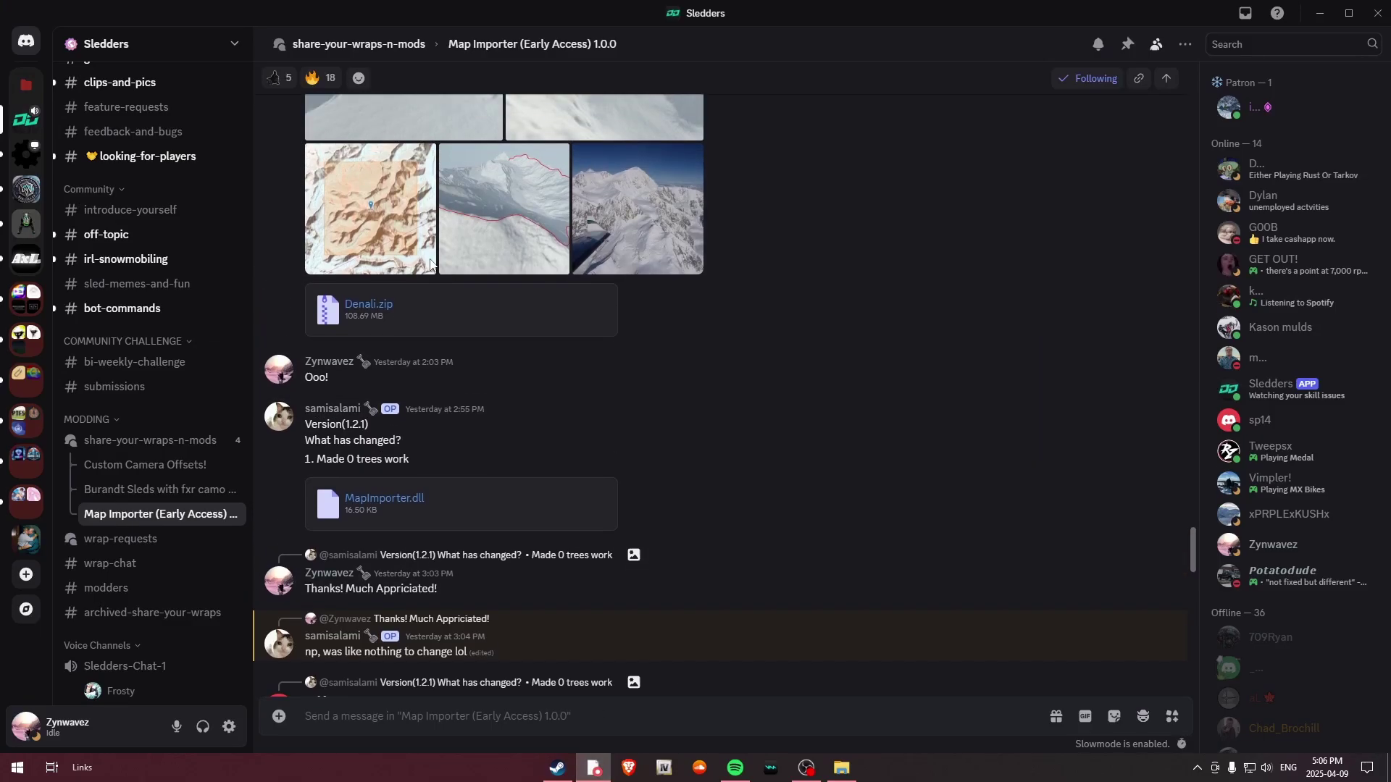
{"action": "scroll", "coordinate": [389, 237], "scroll_direction": "up", "scroll_amount": 2}
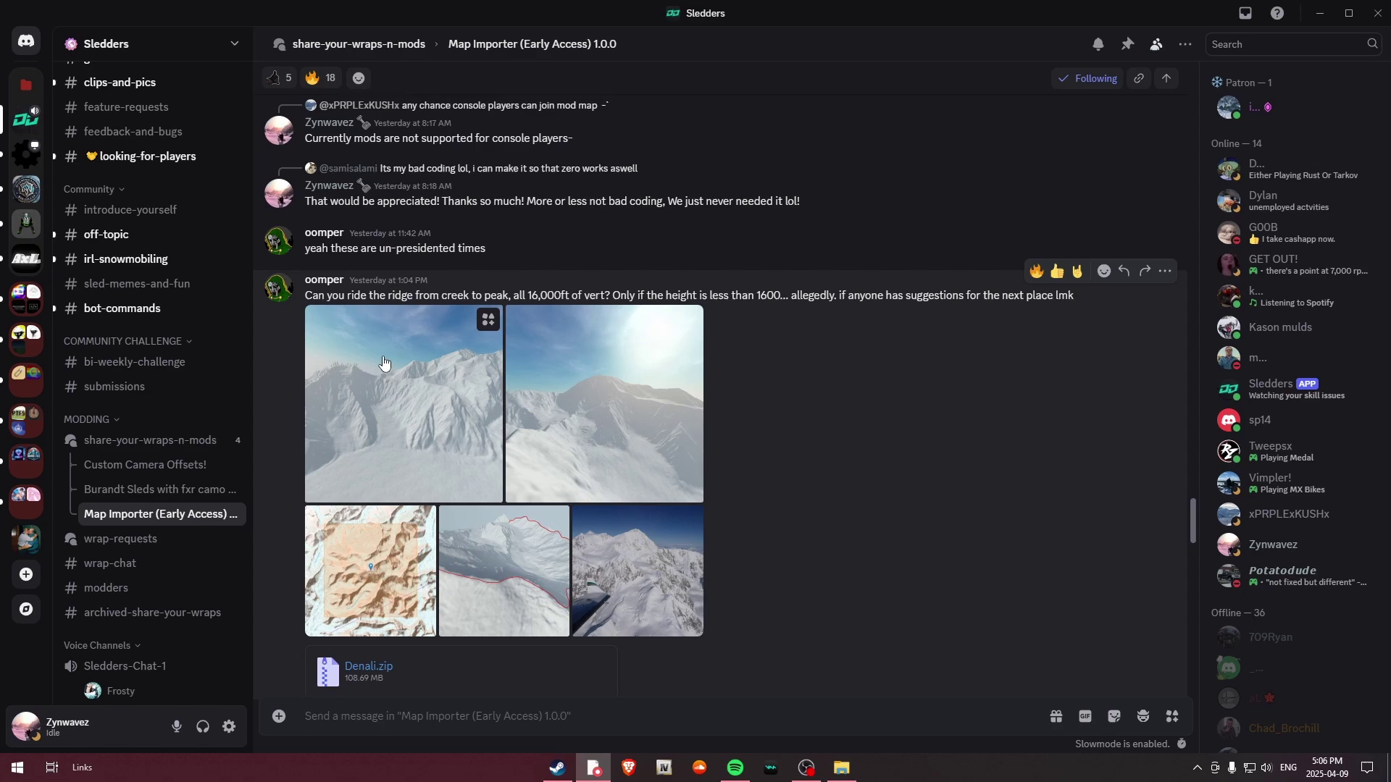
{"action": "scroll", "coordinate": [325, 361], "scroll_direction": "down", "scroll_amount": 1}
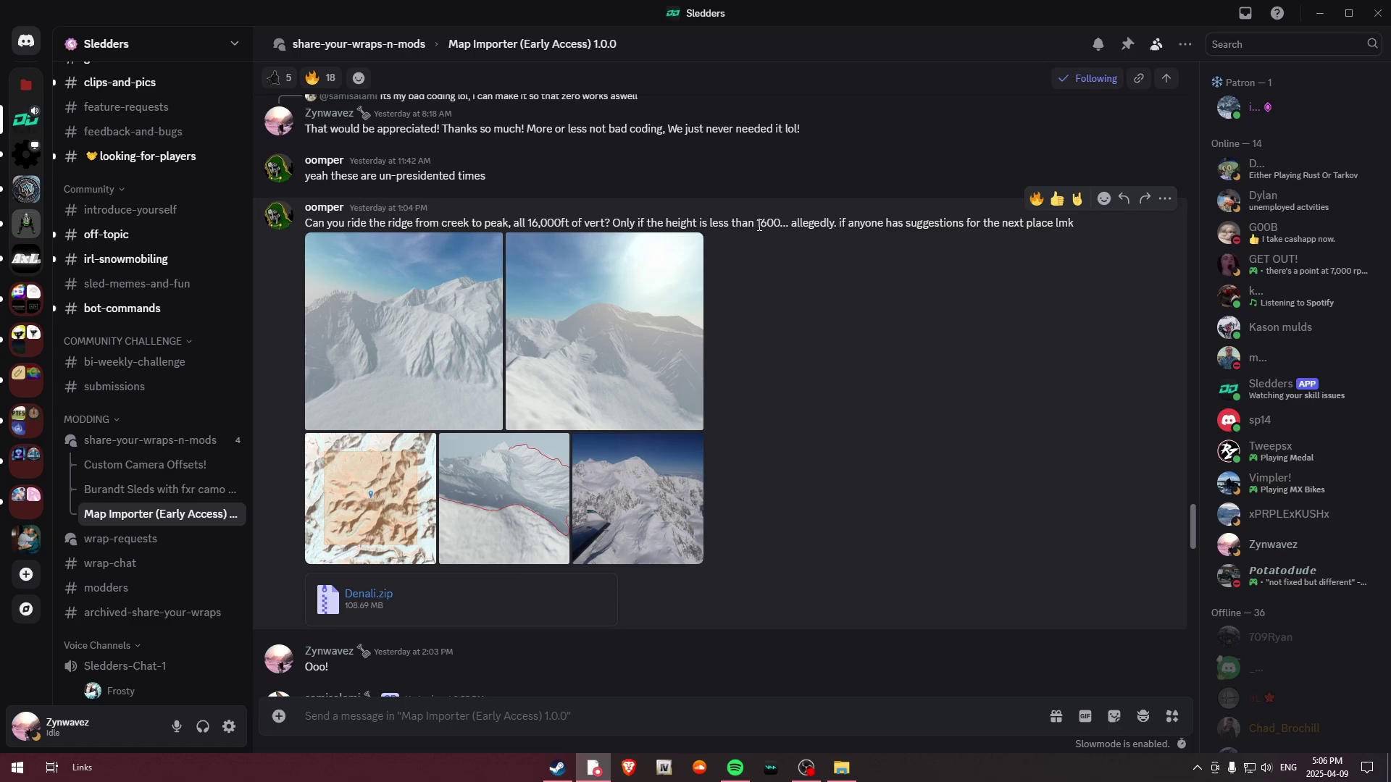
{"action": "left_click", "coordinate": [398, 367]}
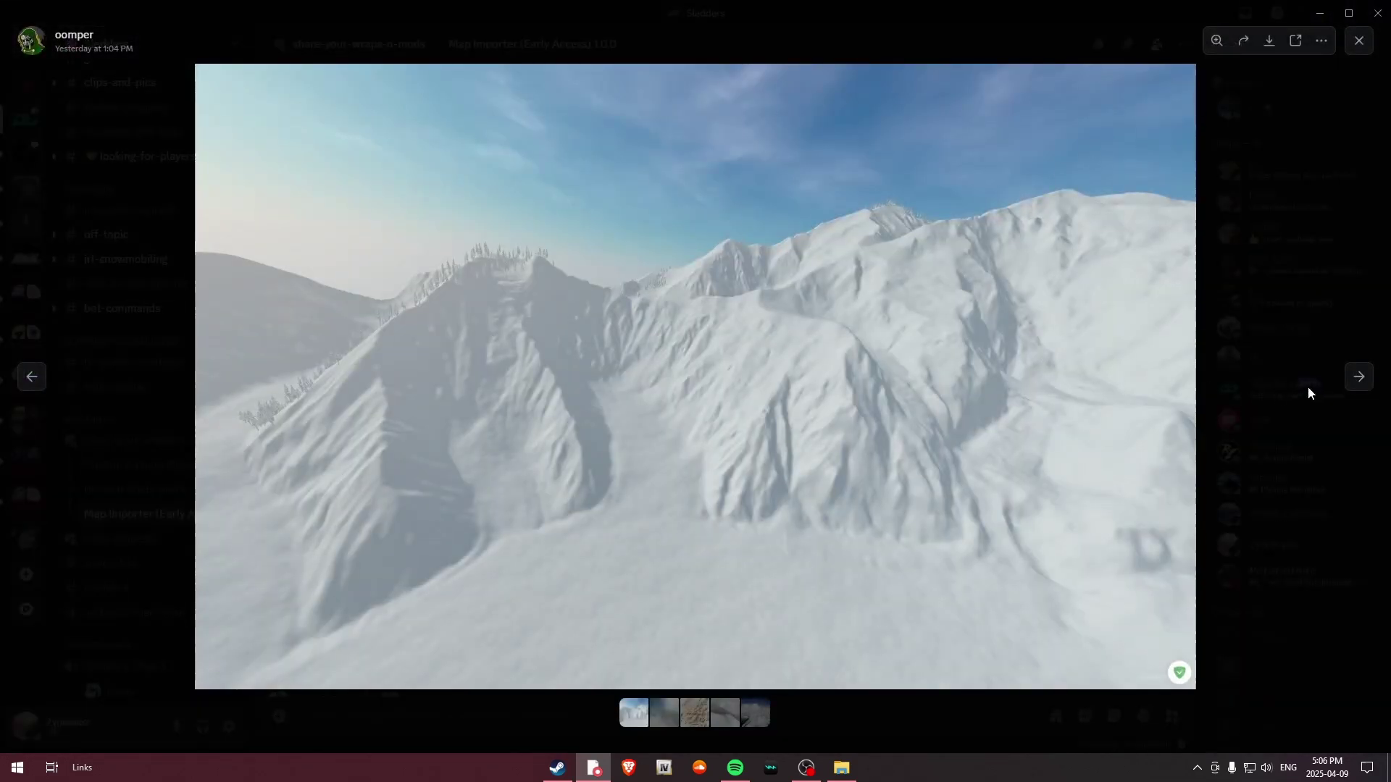
{"action": "left_click", "coordinate": [1355, 380]}
{"action": "left_click", "coordinate": [1354, 381]}
{"action": "left_click", "coordinate": [1355, 384]}
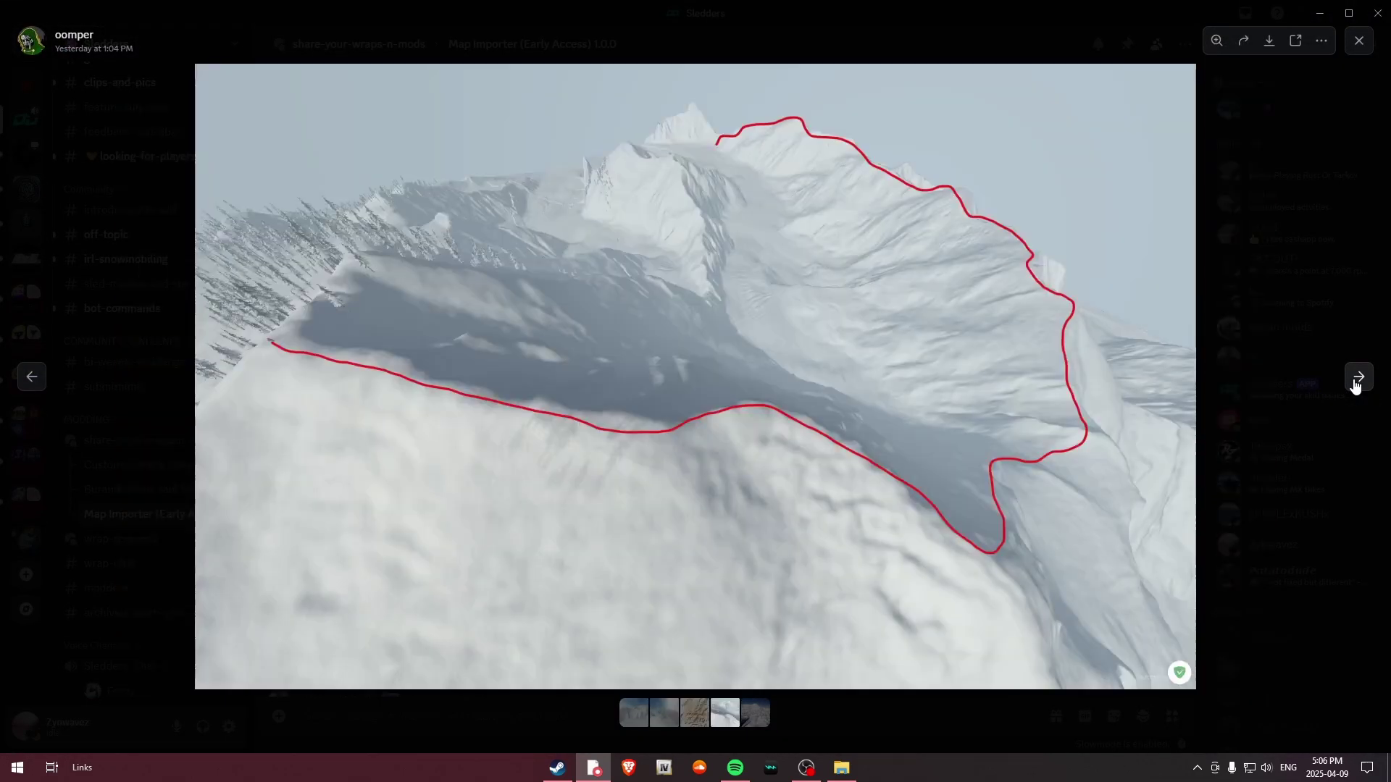
{"action": "left_click", "coordinate": [1255, 316]}
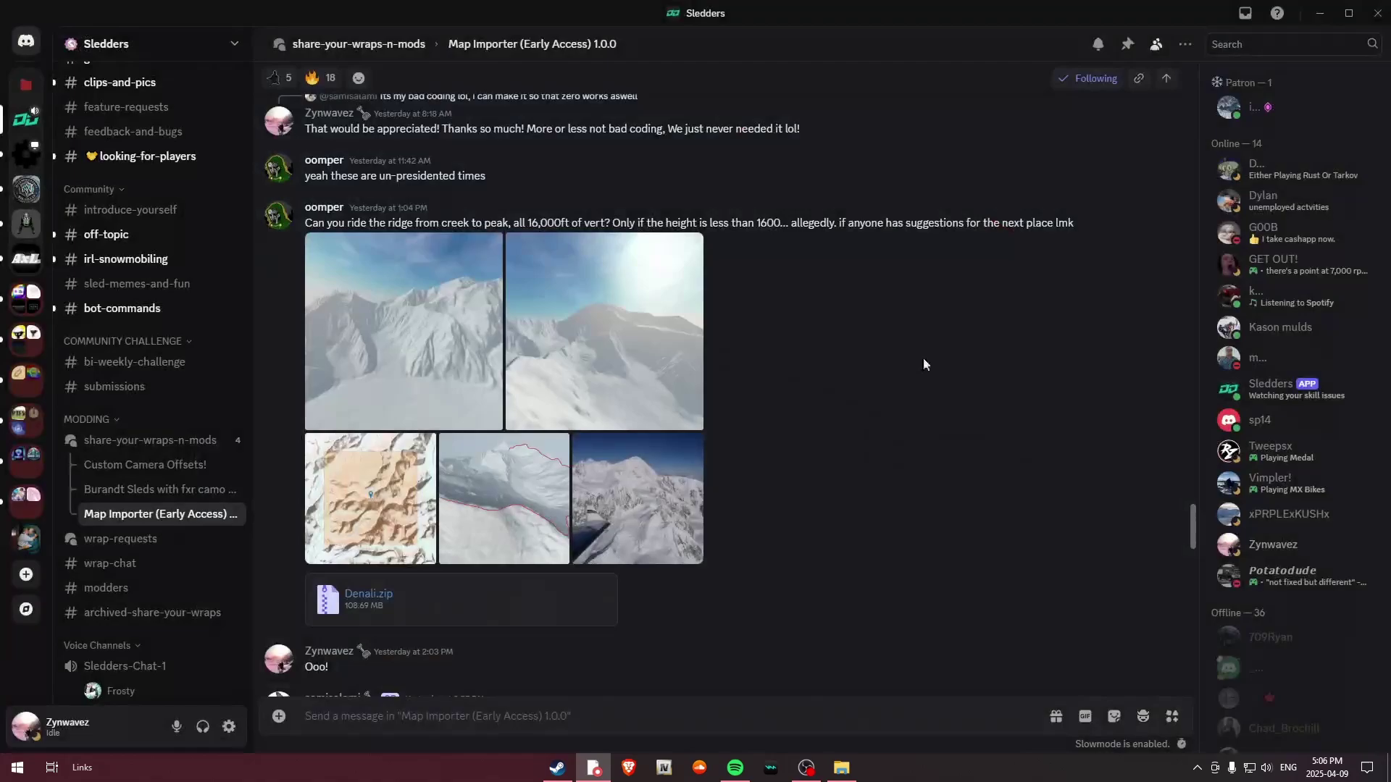
Download Denali.zip from the Discord post into Downloads, check its download progress, and minimize the browser and Discord.
{"action": "scroll", "coordinate": [768, 377], "scroll_direction": "down", "scroll_amount": 3}
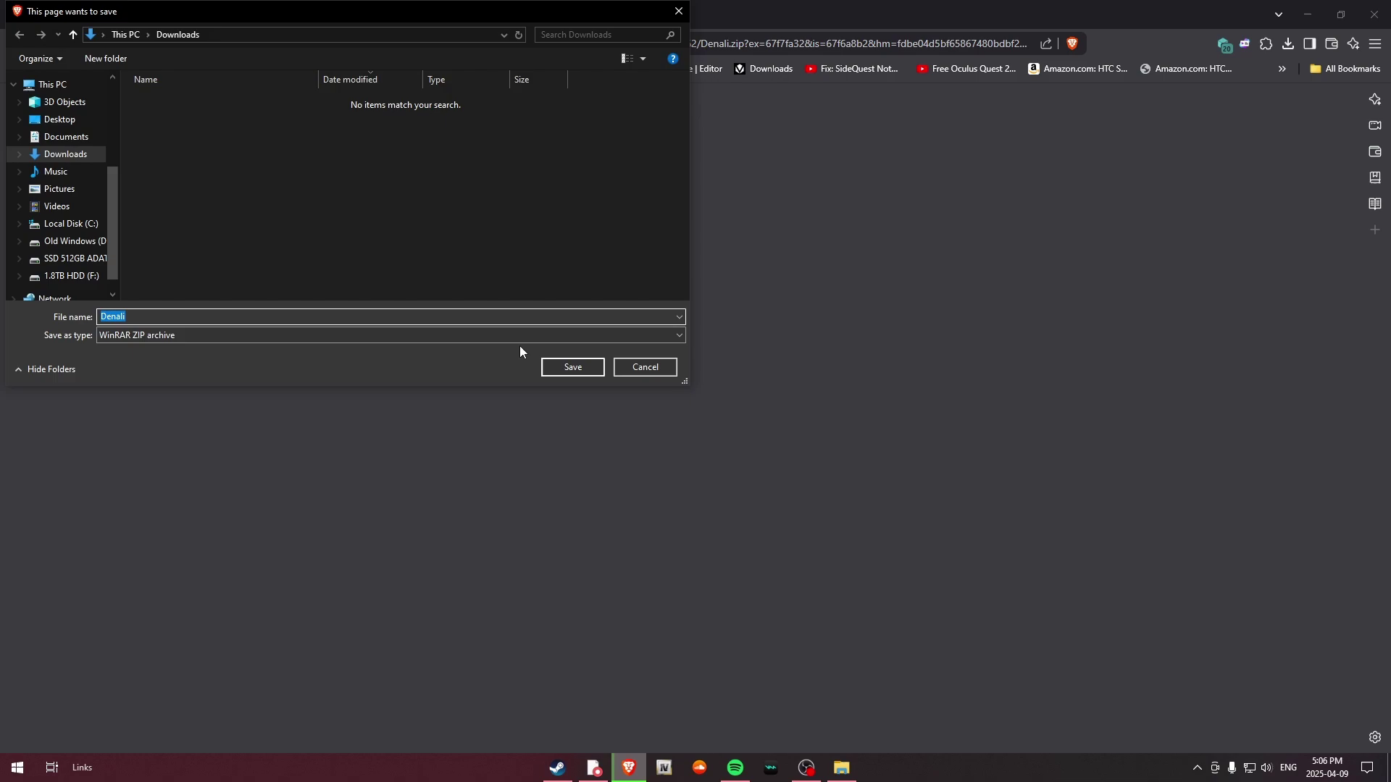
{"action": "left_click", "coordinate": [572, 367]}
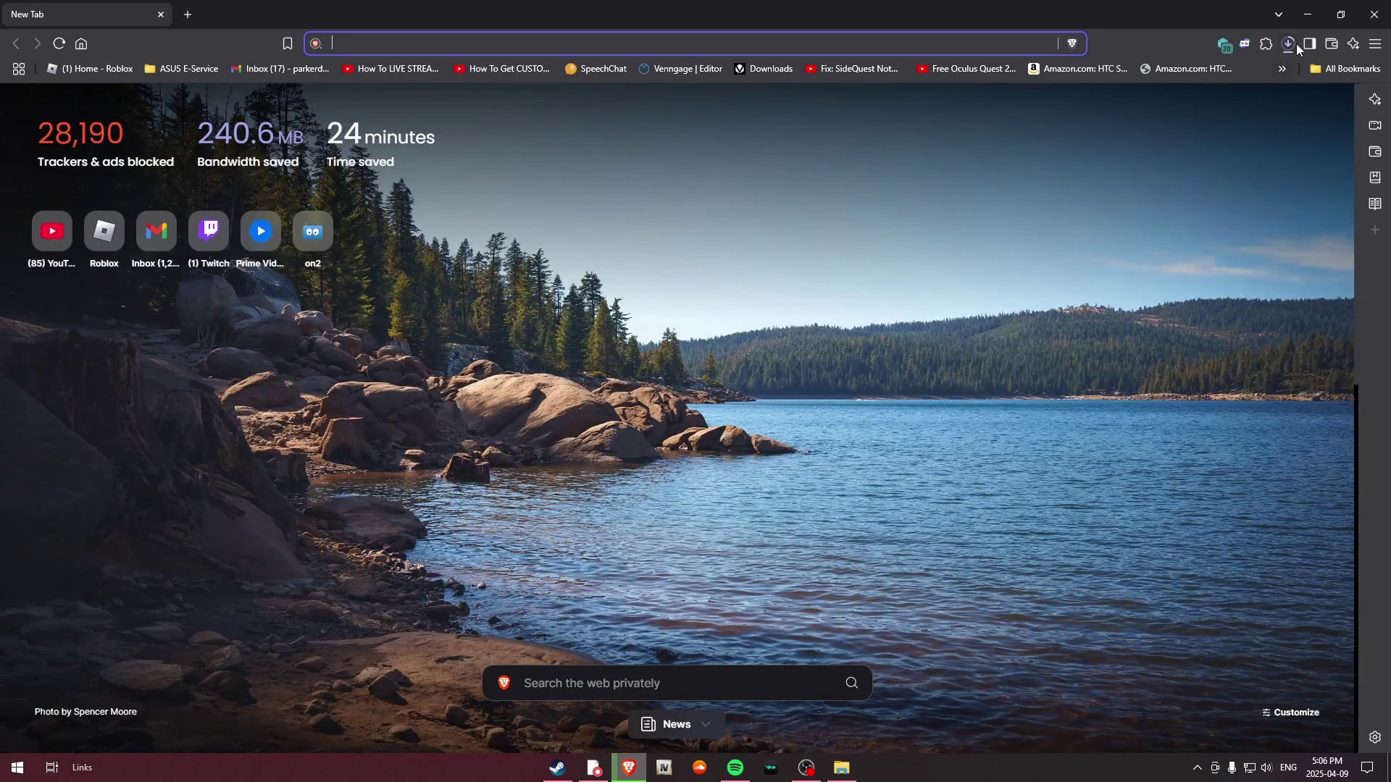
{"action": "left_click", "coordinate": [1288, 43]}
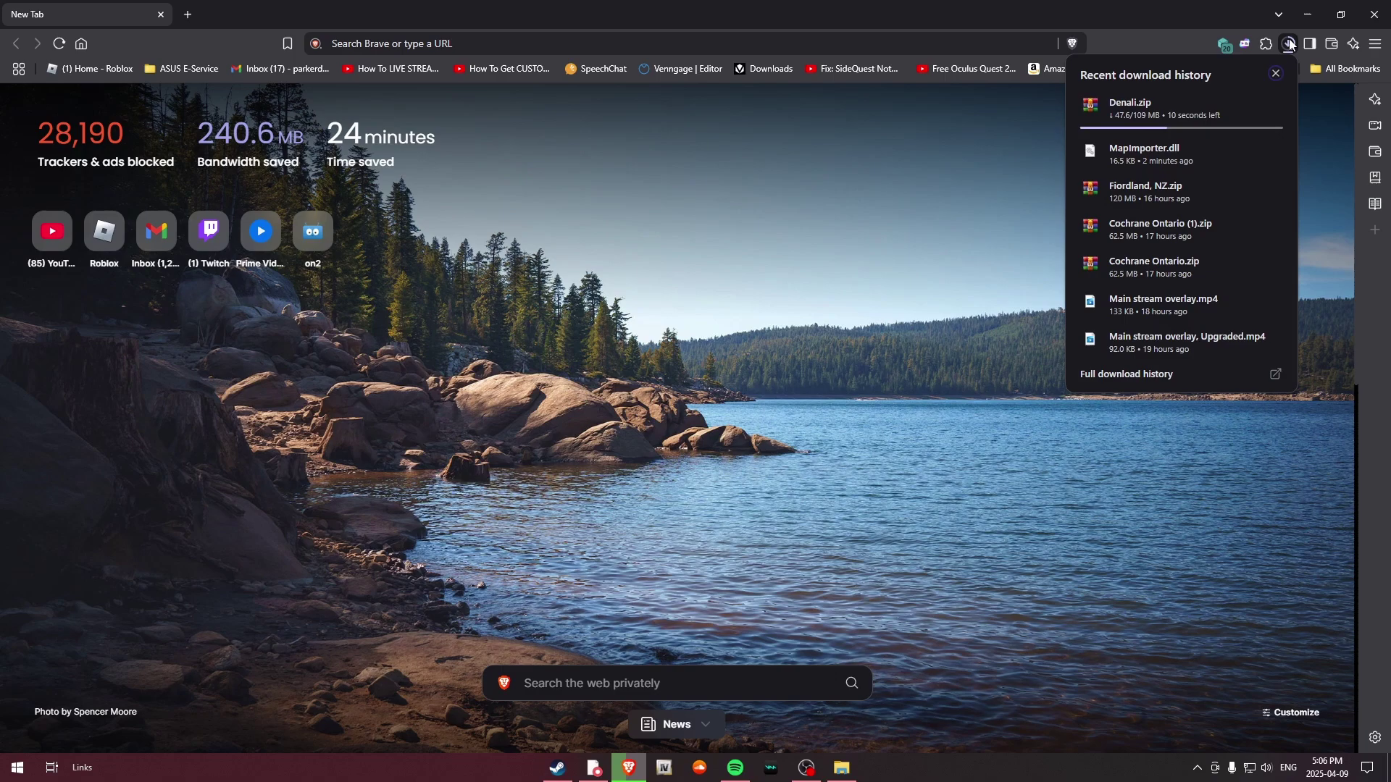
{"action": "left_click", "coordinate": [1290, 44]}
{"action": "left_click", "coordinate": [1307, 14]}
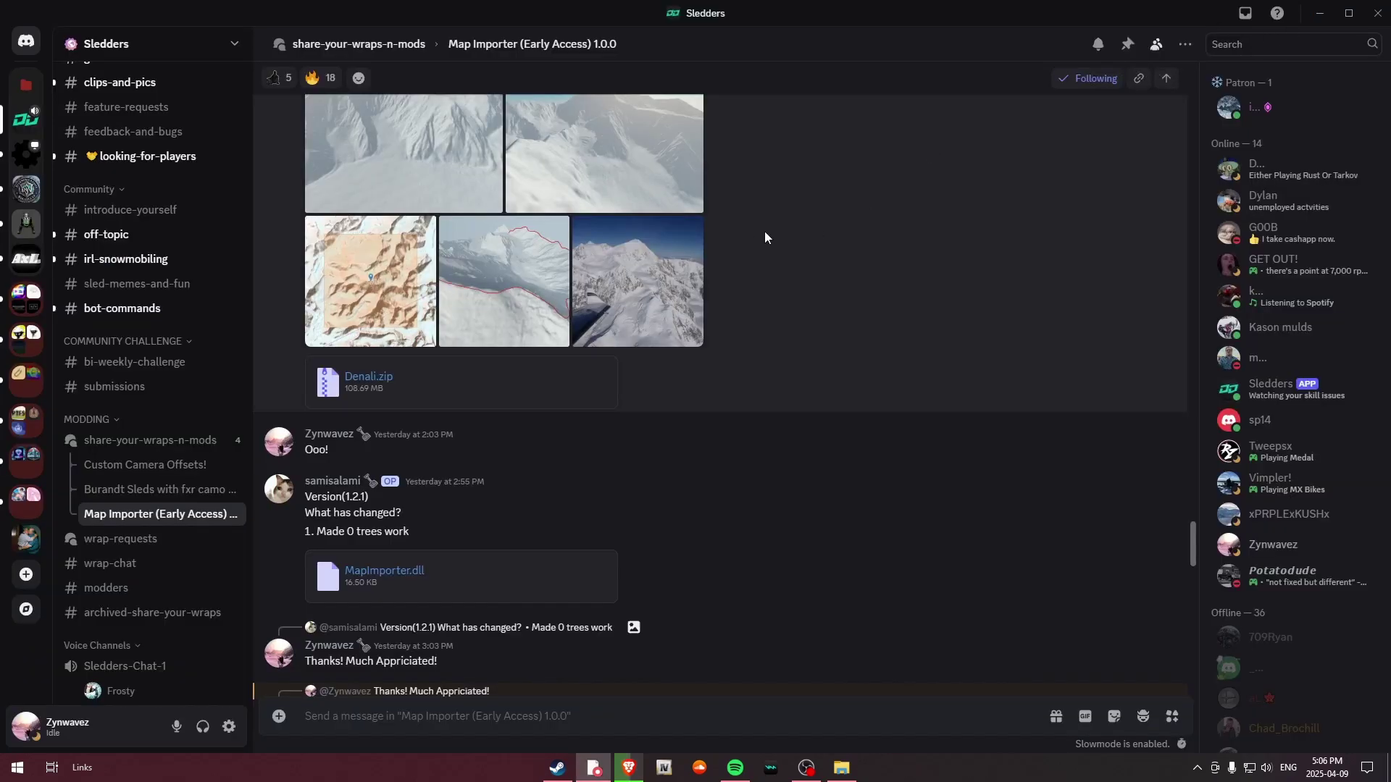
{"action": "left_click", "coordinate": [1322, 14]}
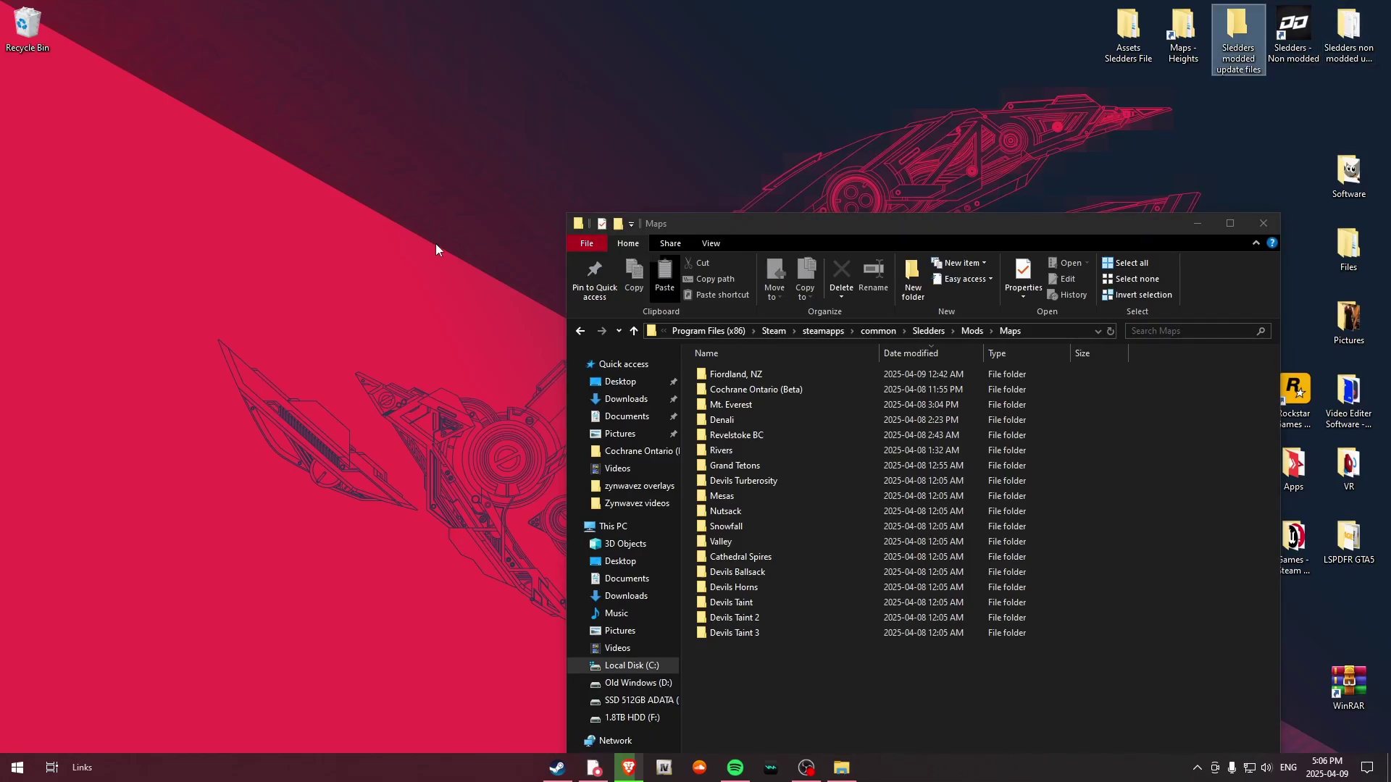
Replace the Maps window with a Downloads window and extract the Denali archive to Downloads\Denali using Windows Explorer.
{"action": "left_click", "coordinate": [1263, 223]}
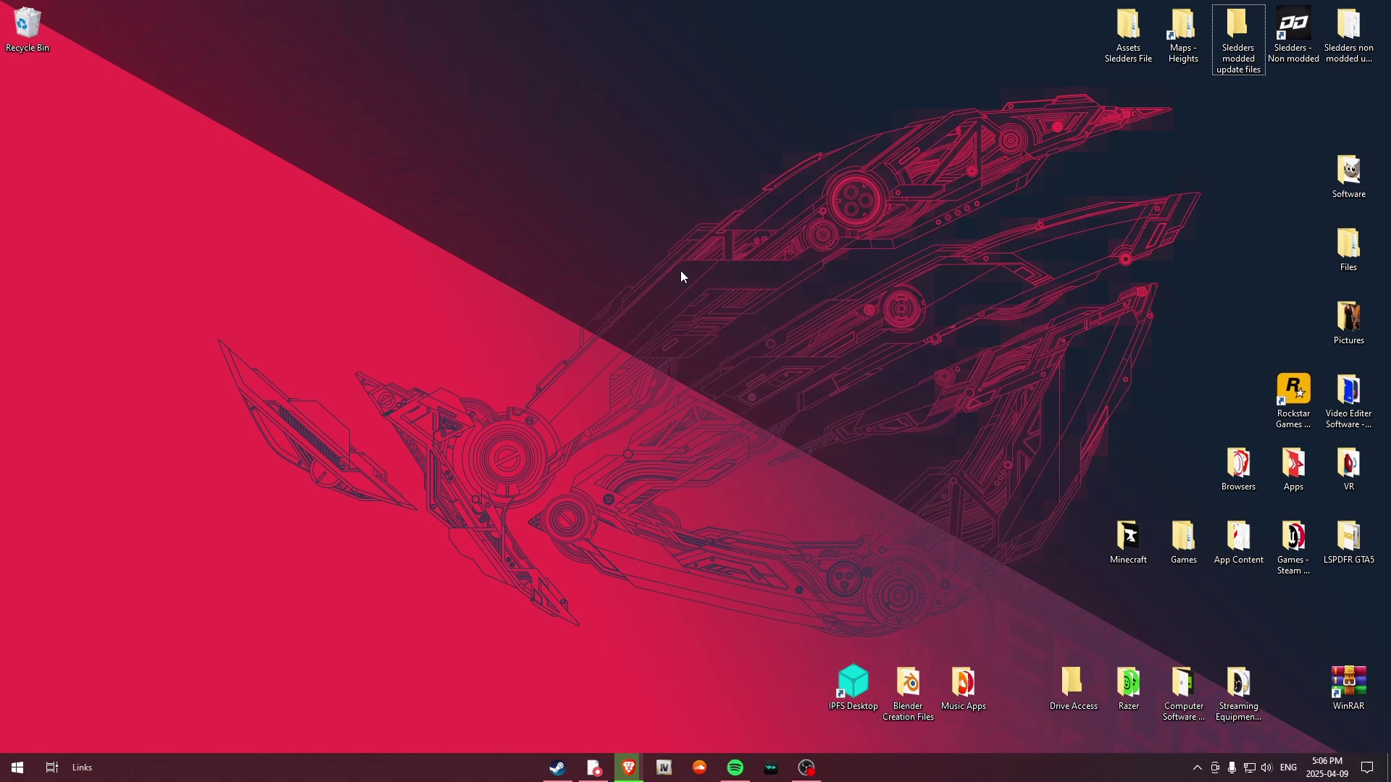
{"action": "key", "text": "super"}
{"action": "type", "text": "f"}
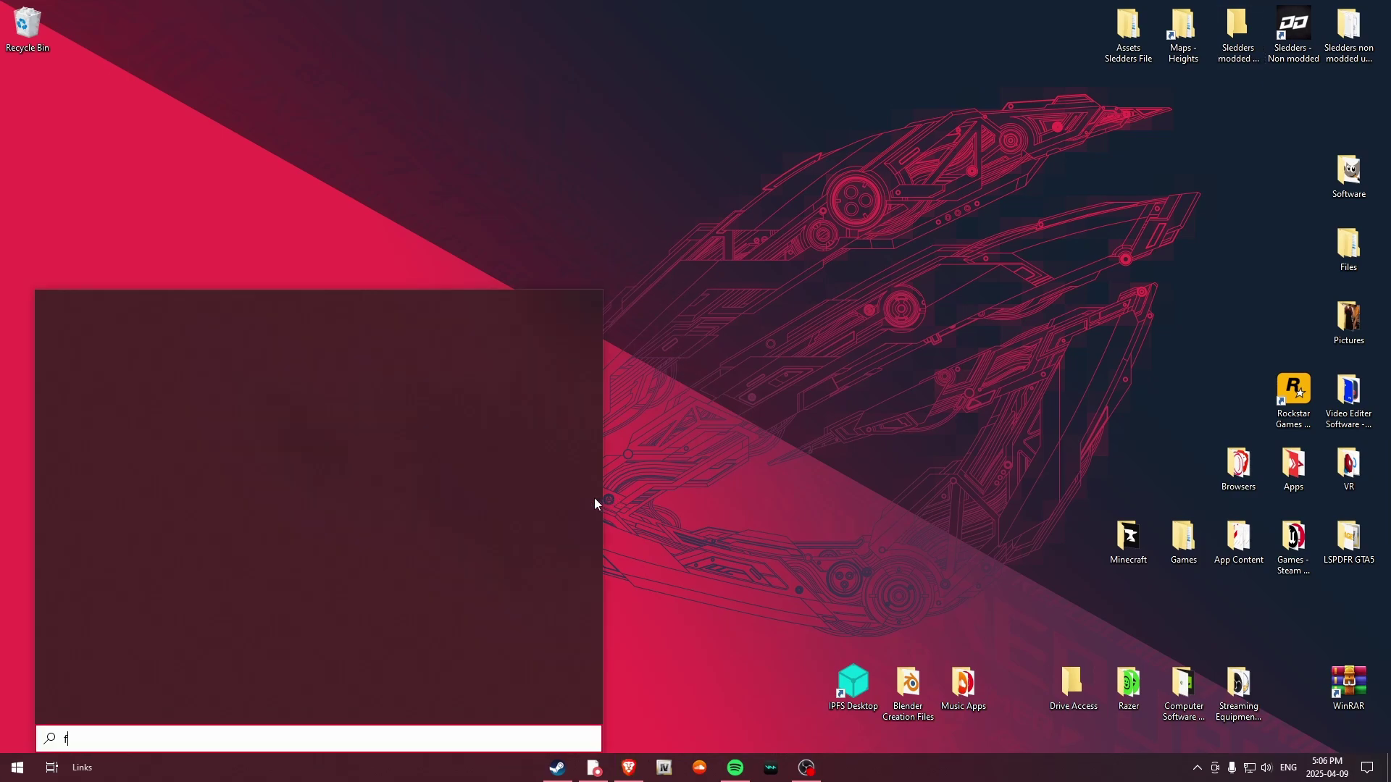
{"action": "key", "text": "Escape"}
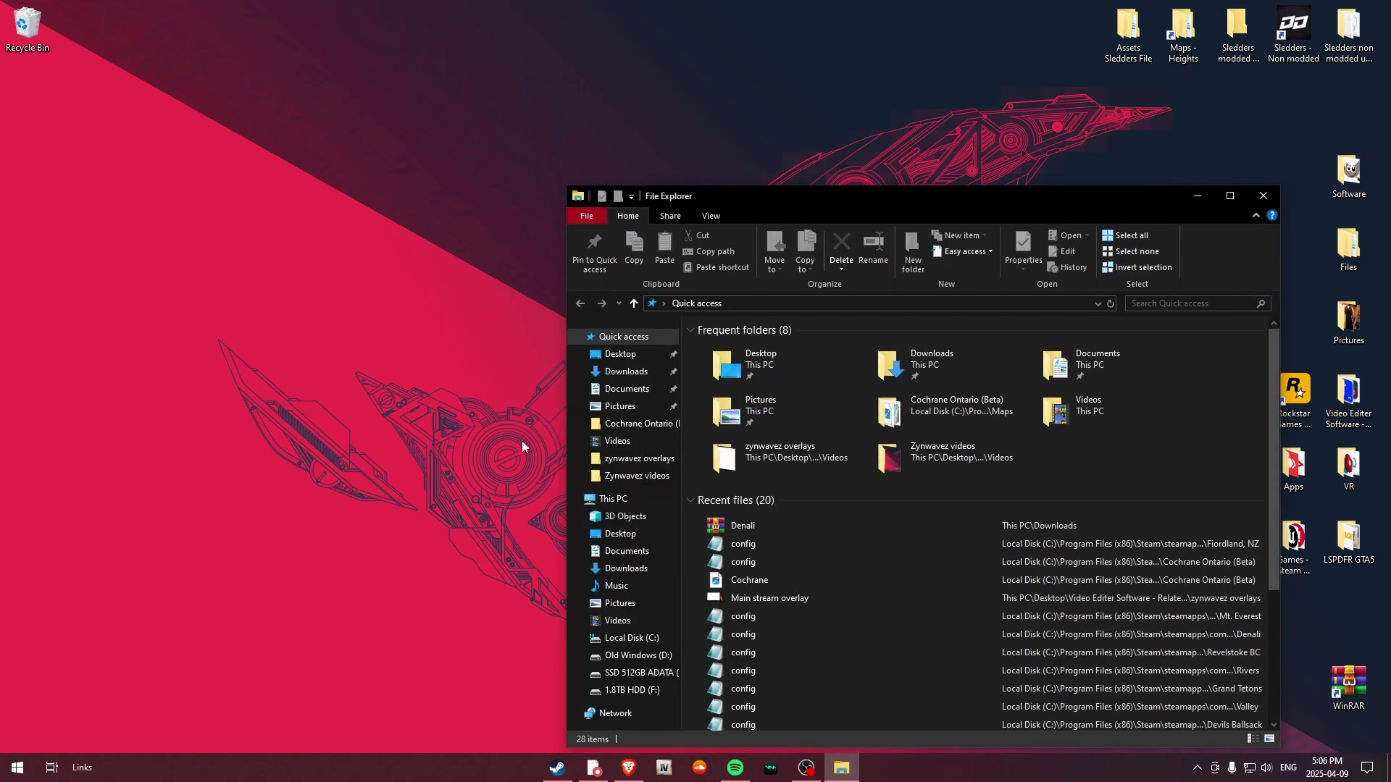
{"action": "left_click", "coordinate": [624, 371]}
{"action": "left_click", "coordinate": [735, 372]}
{"action": "right_click", "coordinate": [735, 373]}
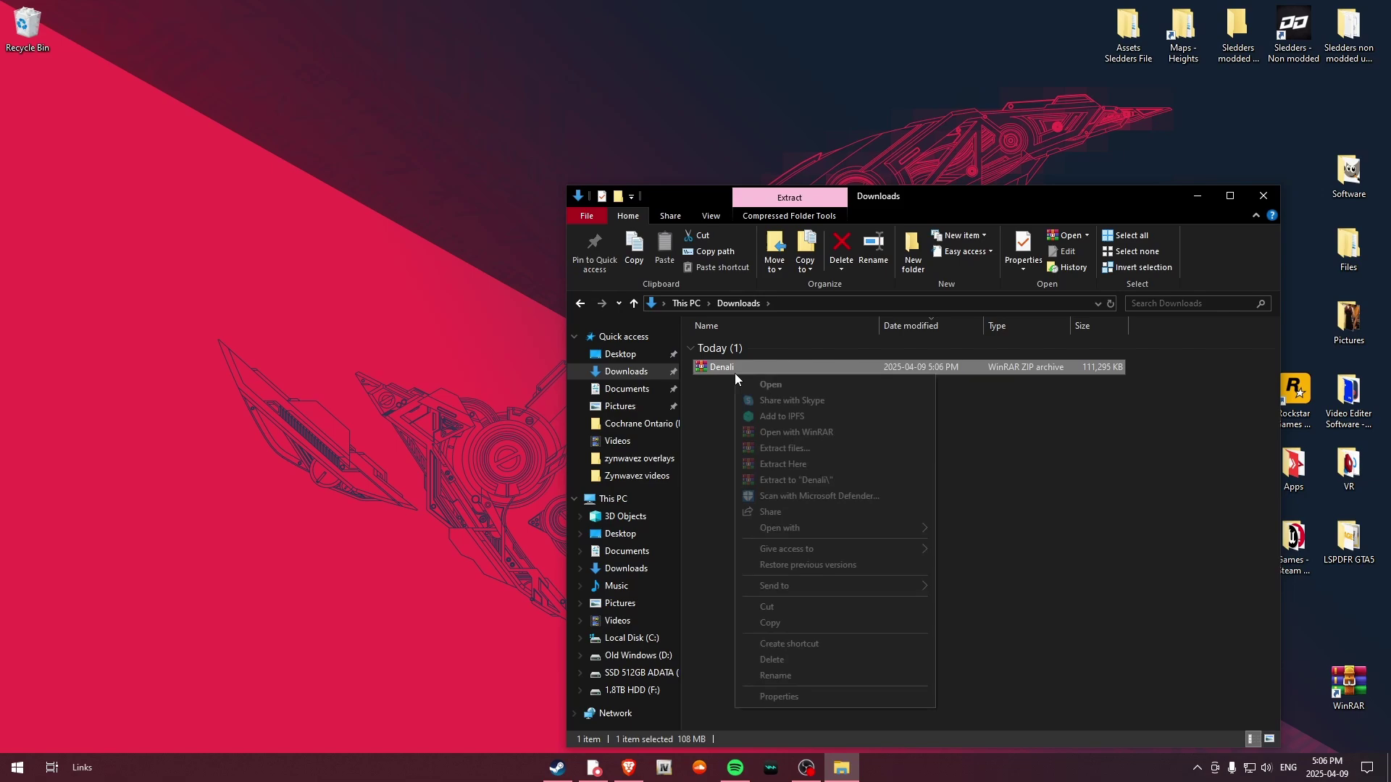
{"action": "mouse_move", "coordinate": [883, 526]}
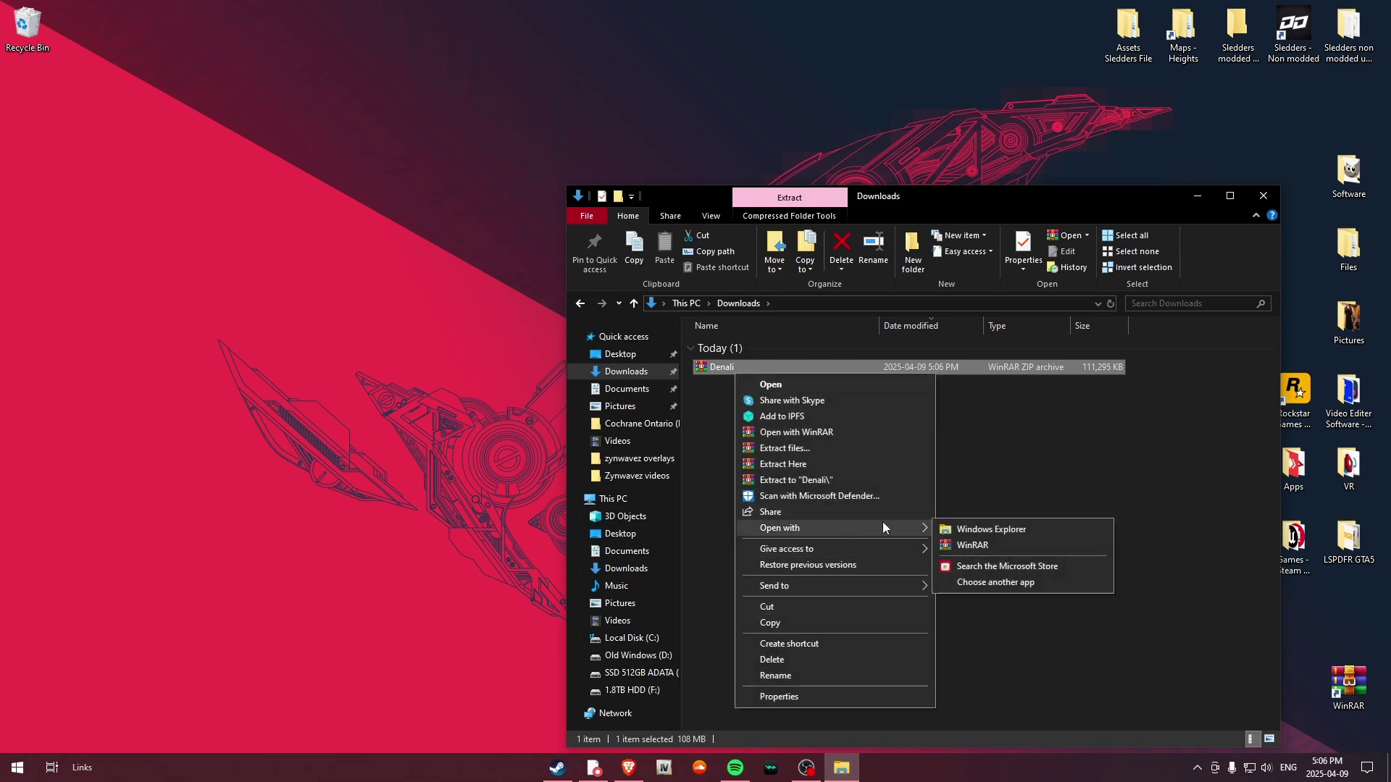
{"action": "left_click", "coordinate": [1005, 533]}
{"action": "left_click", "coordinate": [1059, 254]}
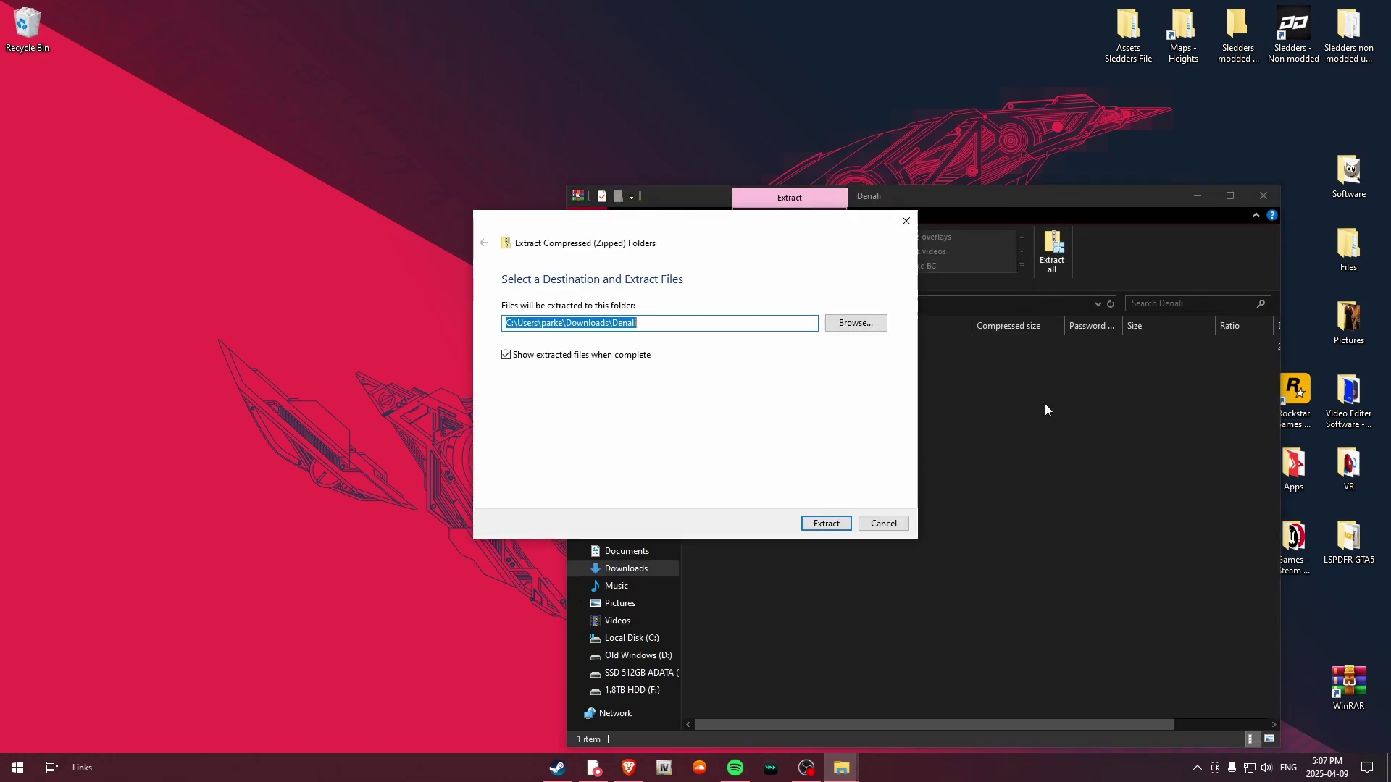
{"action": "left_click", "coordinate": [826, 523]}
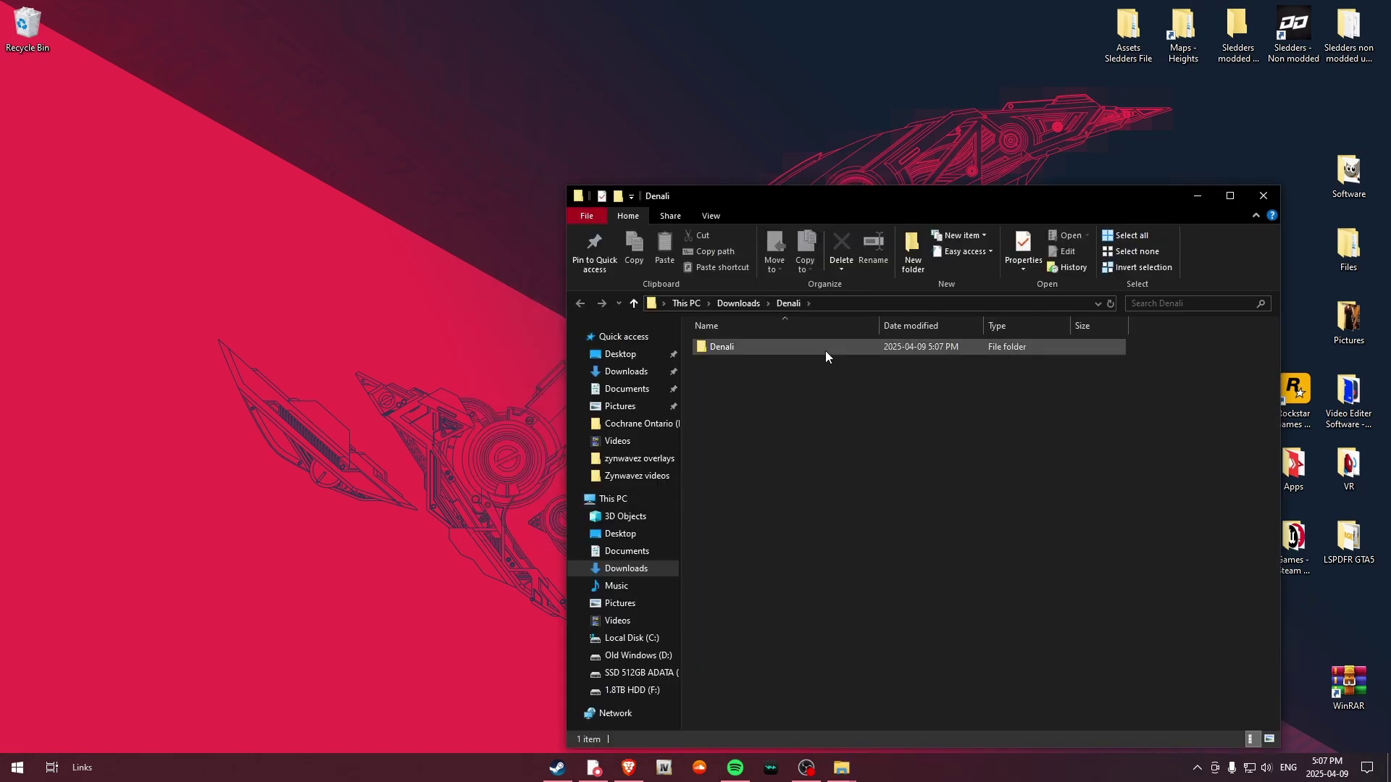
Open the inner extracted Denali folder and arrange its window beside the Sledders Maps folder opened from the desktop shortcut.
{"action": "double_click", "coordinate": [824, 350]}
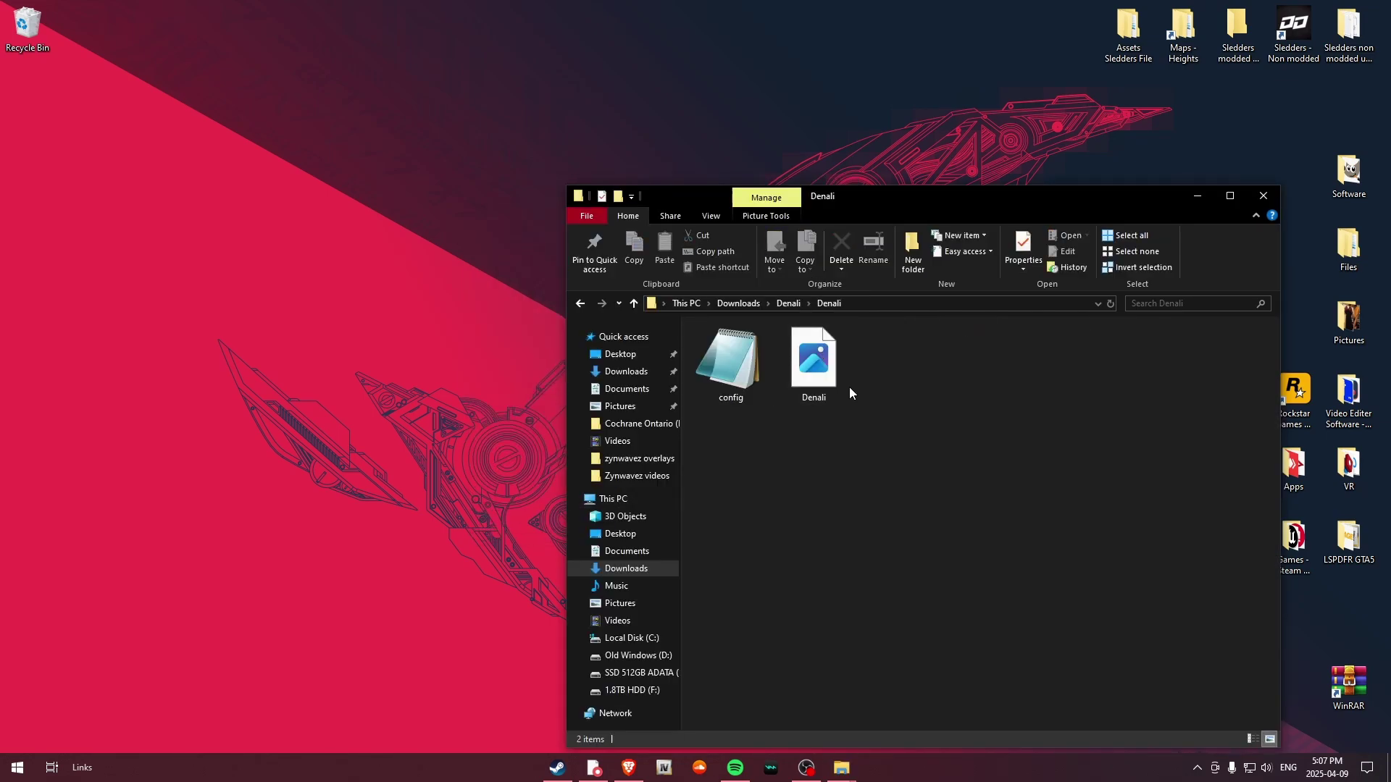
{"action": "left_click", "coordinate": [1080, 135]}
{"action": "left_click_drag", "start_coordinate": [1139, 198], "coordinate": [704, 301]}
{"action": "double_click", "coordinate": [1236, 194]}
{"action": "left_click", "coordinate": [1372, 8]}
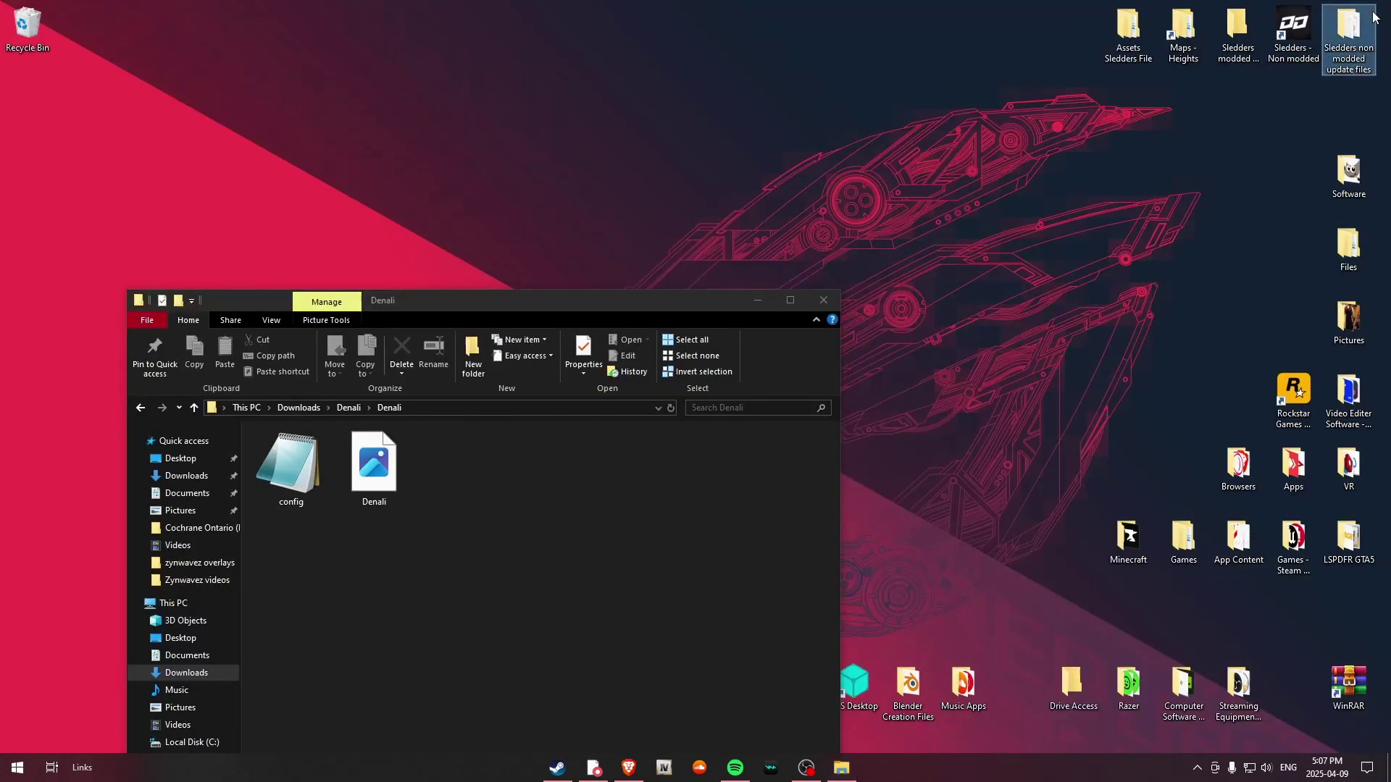
{"action": "double_click", "coordinate": [1185, 30]}
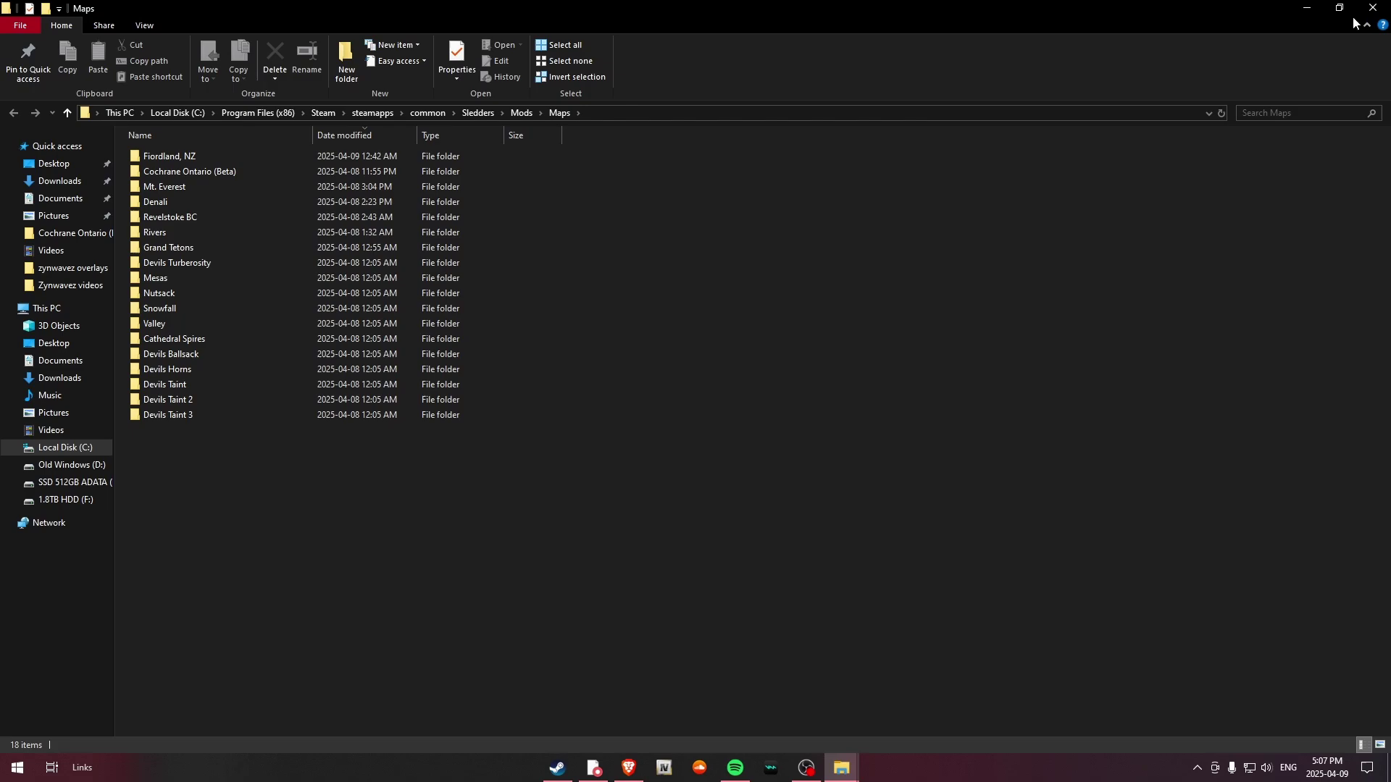
{"action": "left_click", "coordinate": [1339, 8]}
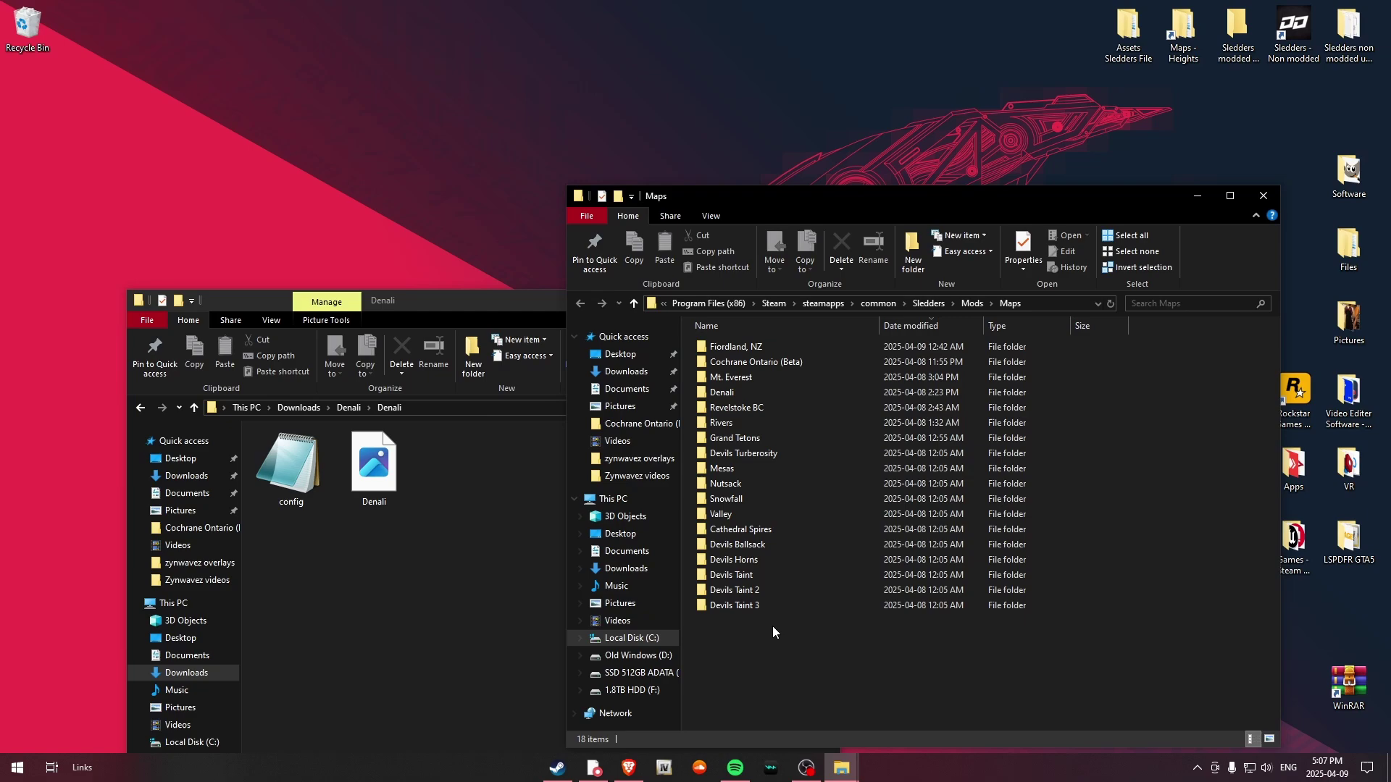
Check the contents of the inner Denali folder and return to the outer extracted folder.
{"action": "left_click", "coordinate": [140, 408]}
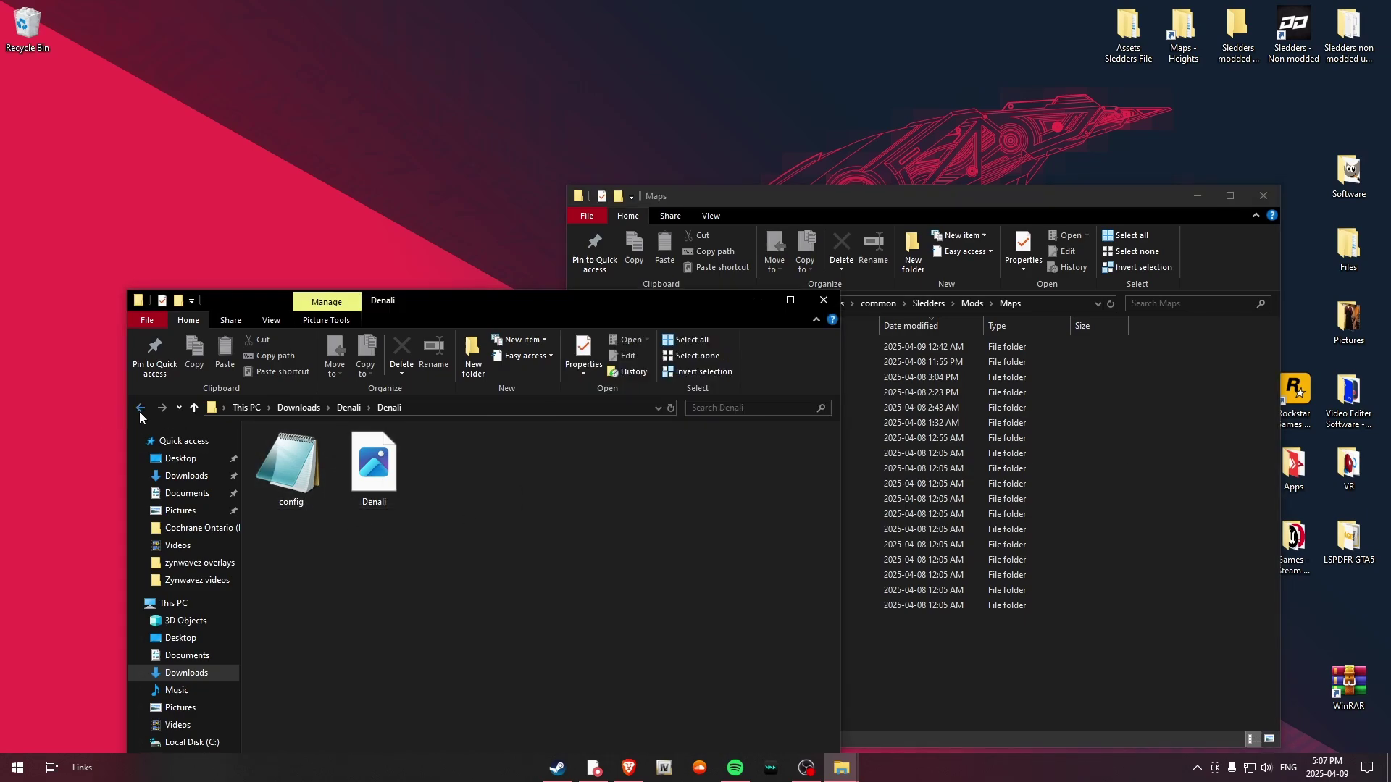
{"action": "left_click", "coordinate": [1188, 545]}
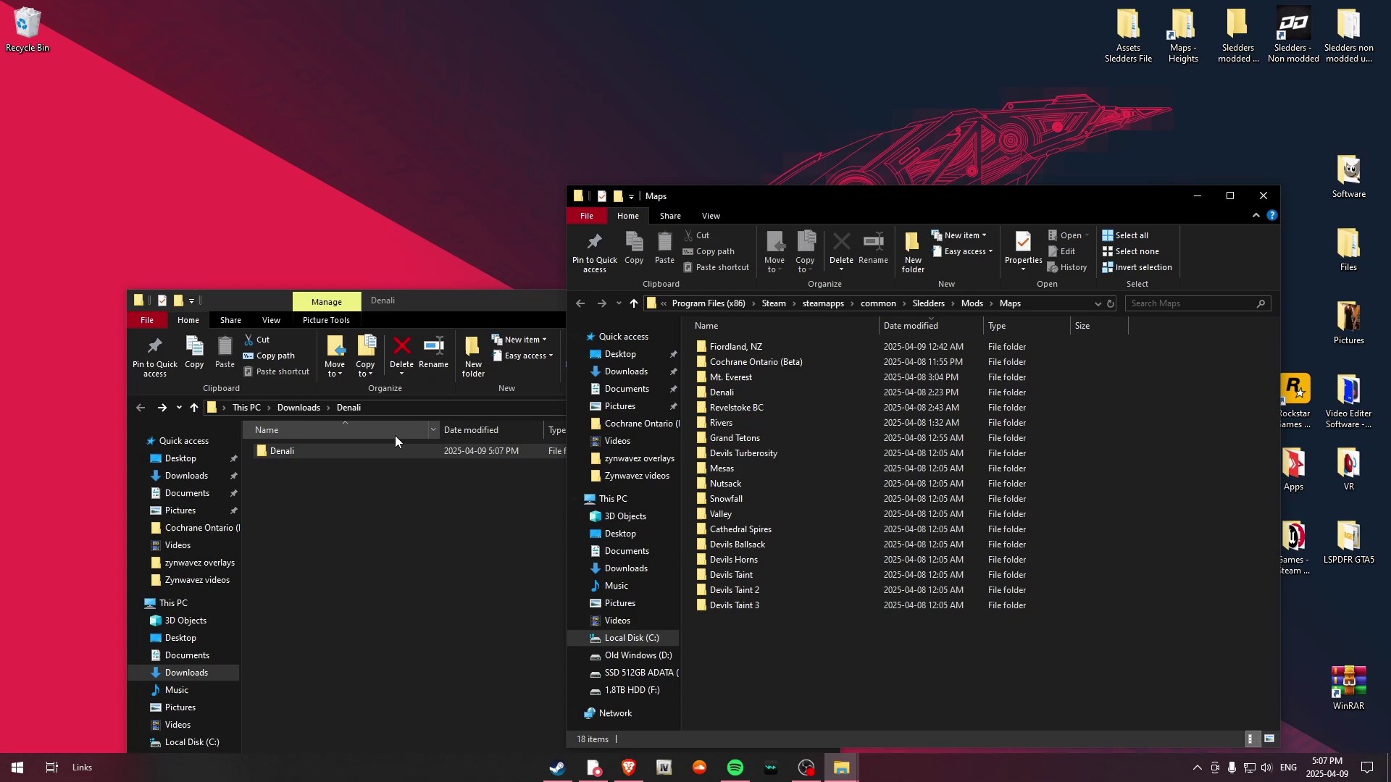
{"action": "double_click", "coordinate": [381, 449]}
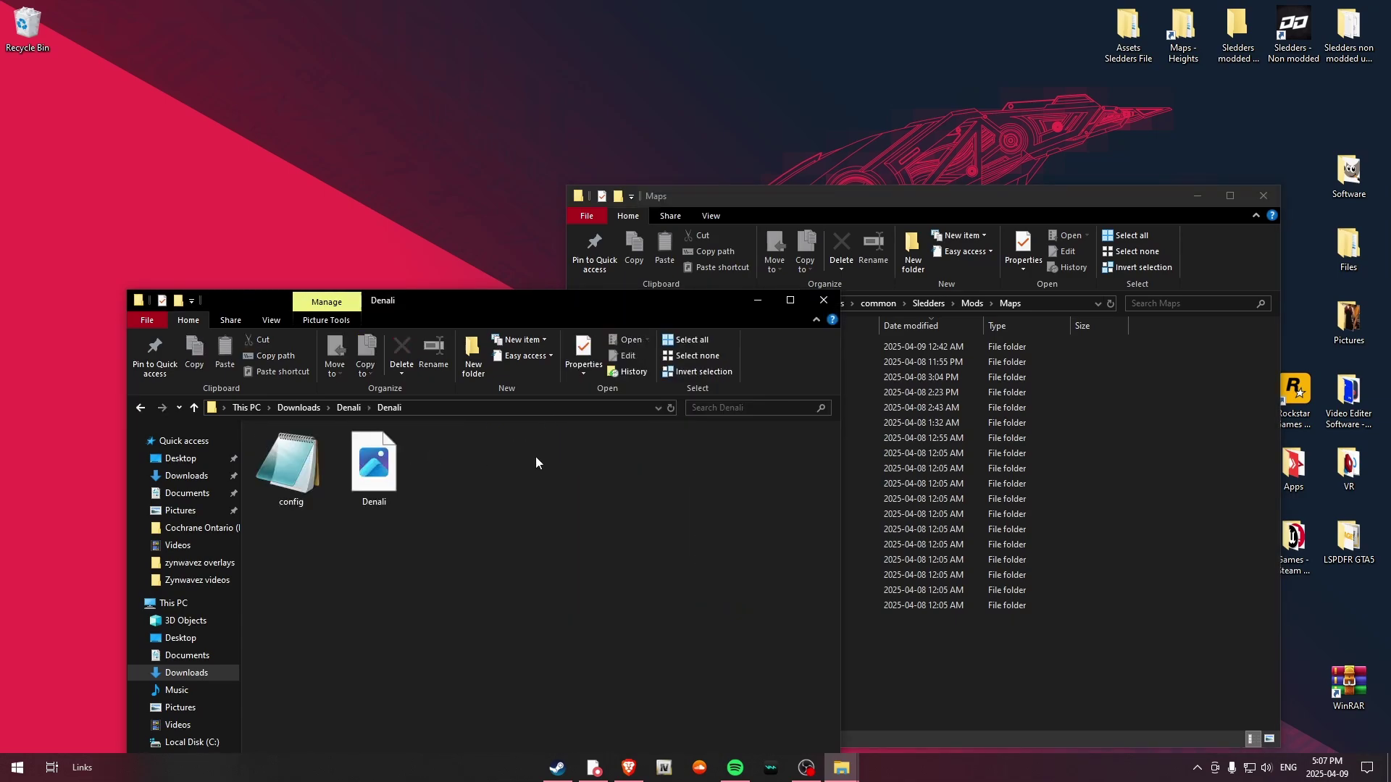
{"action": "left_click", "coordinate": [140, 408]}
{"action": "double_click", "coordinate": [400, 457]}
{"action": "left_click", "coordinate": [142, 408]}
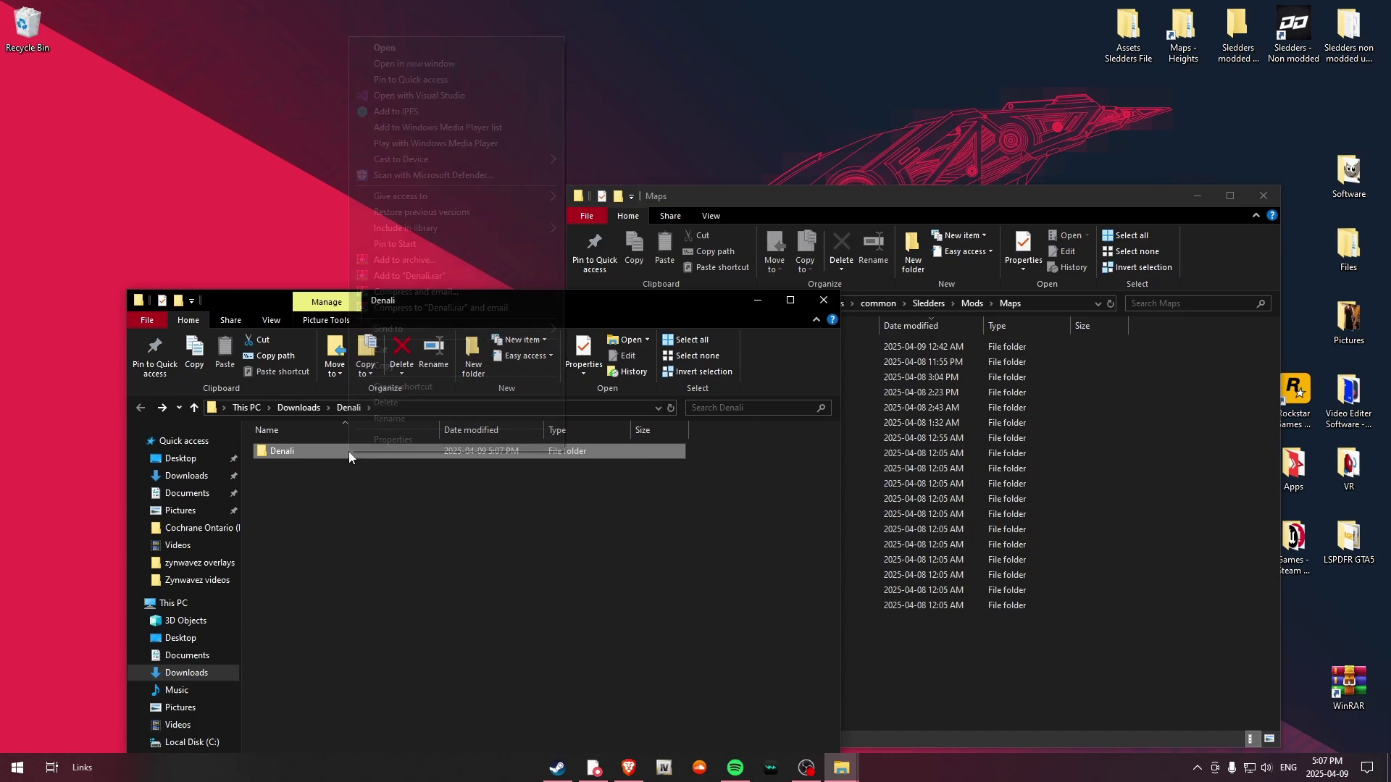
Cut the inner Denali folder and paste it into the Sledders Maps folder, skipping files with the same names.
{"action": "right_click", "coordinate": [349, 451]}
{"action": "left_click", "coordinate": [396, 354]}
{"action": "left_click", "coordinate": [1123, 653]}
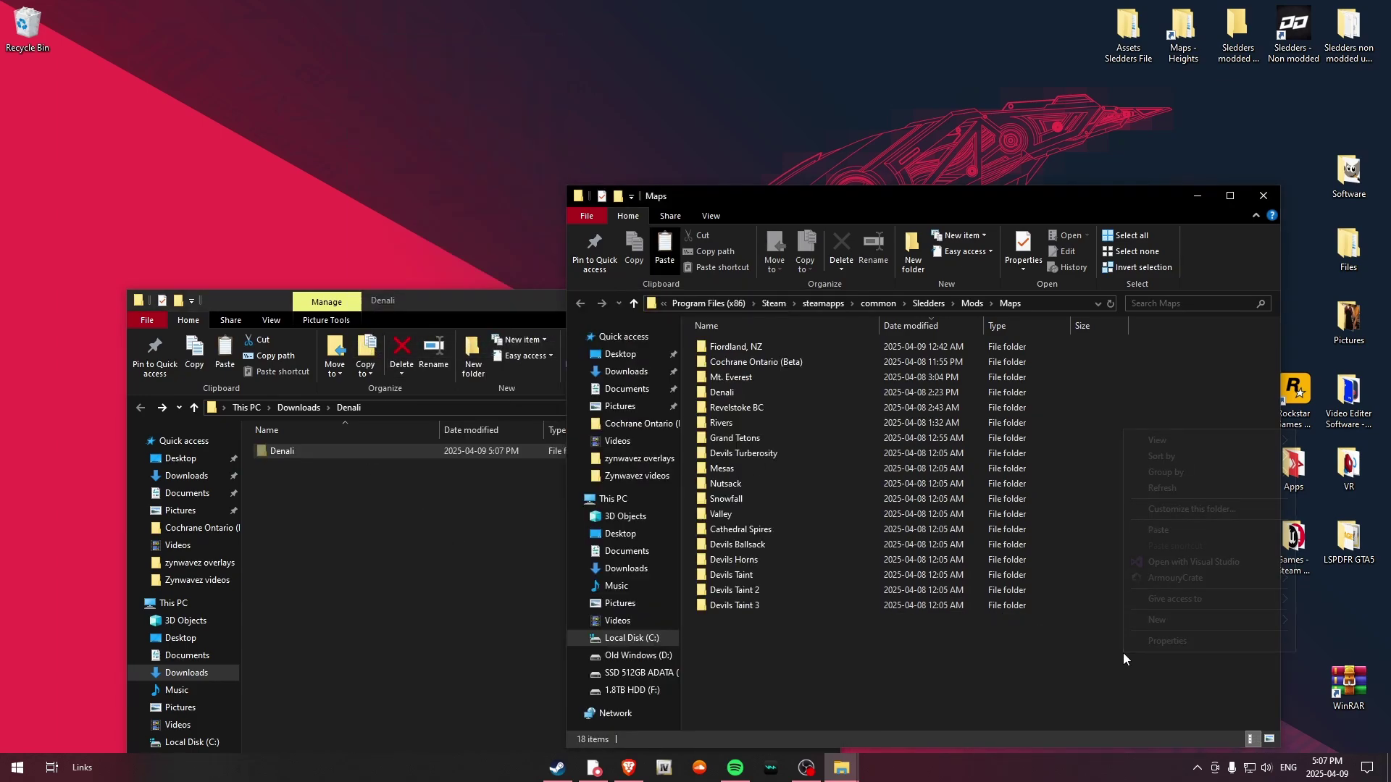
{"action": "right_click", "coordinate": [1123, 653]}
{"action": "left_click", "coordinate": [1167, 534]}
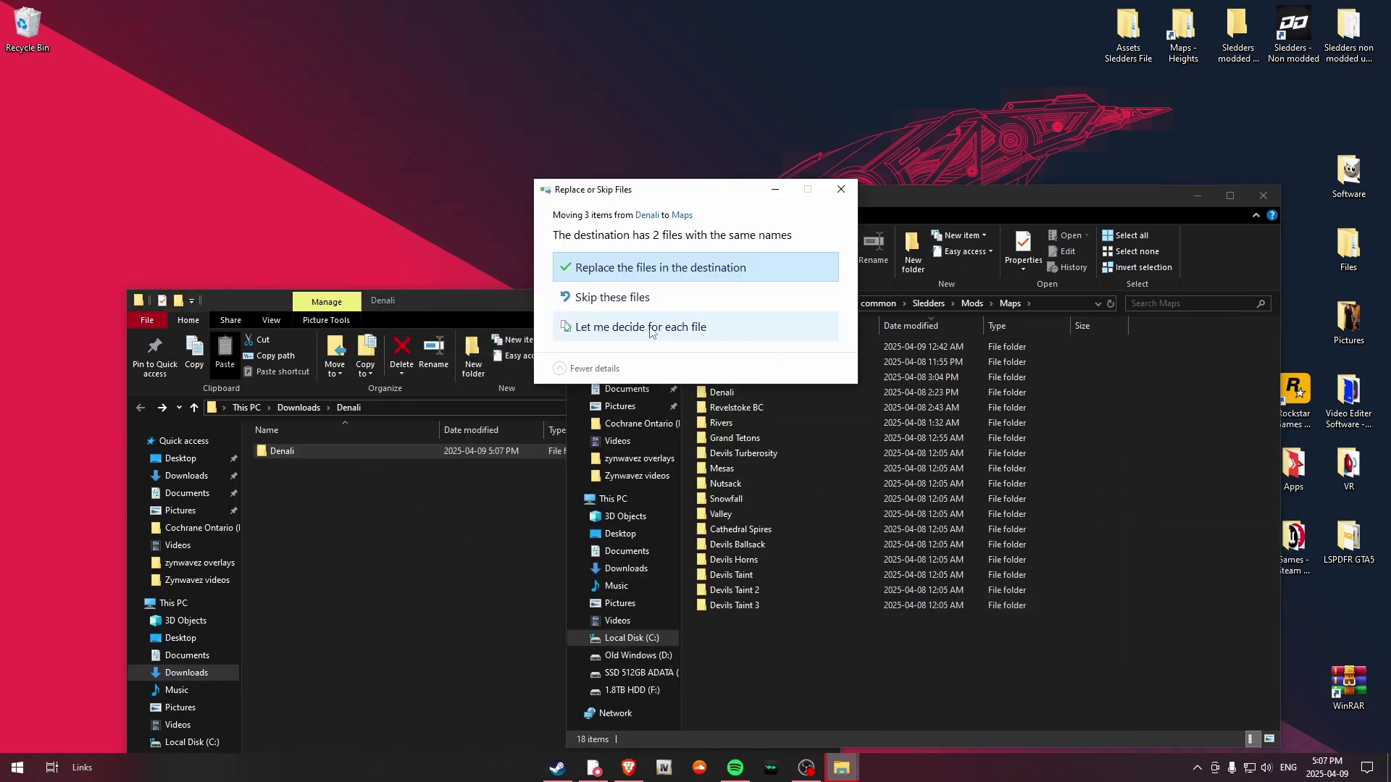
{"action": "left_click", "coordinate": [658, 305]}
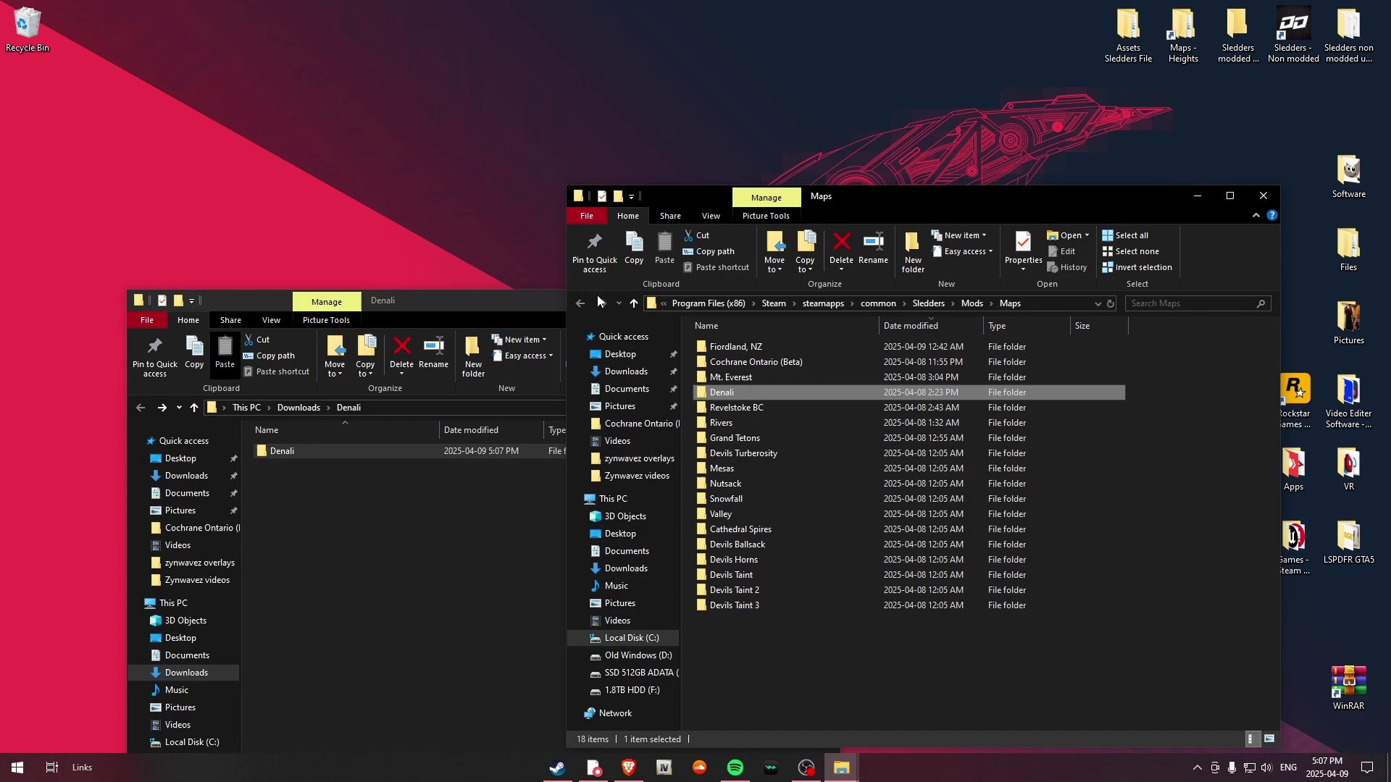
Inspect the Denali folder inside Maps and its config file, then close the file and return to Maps.
{"action": "double_click", "coordinate": [728, 399]}
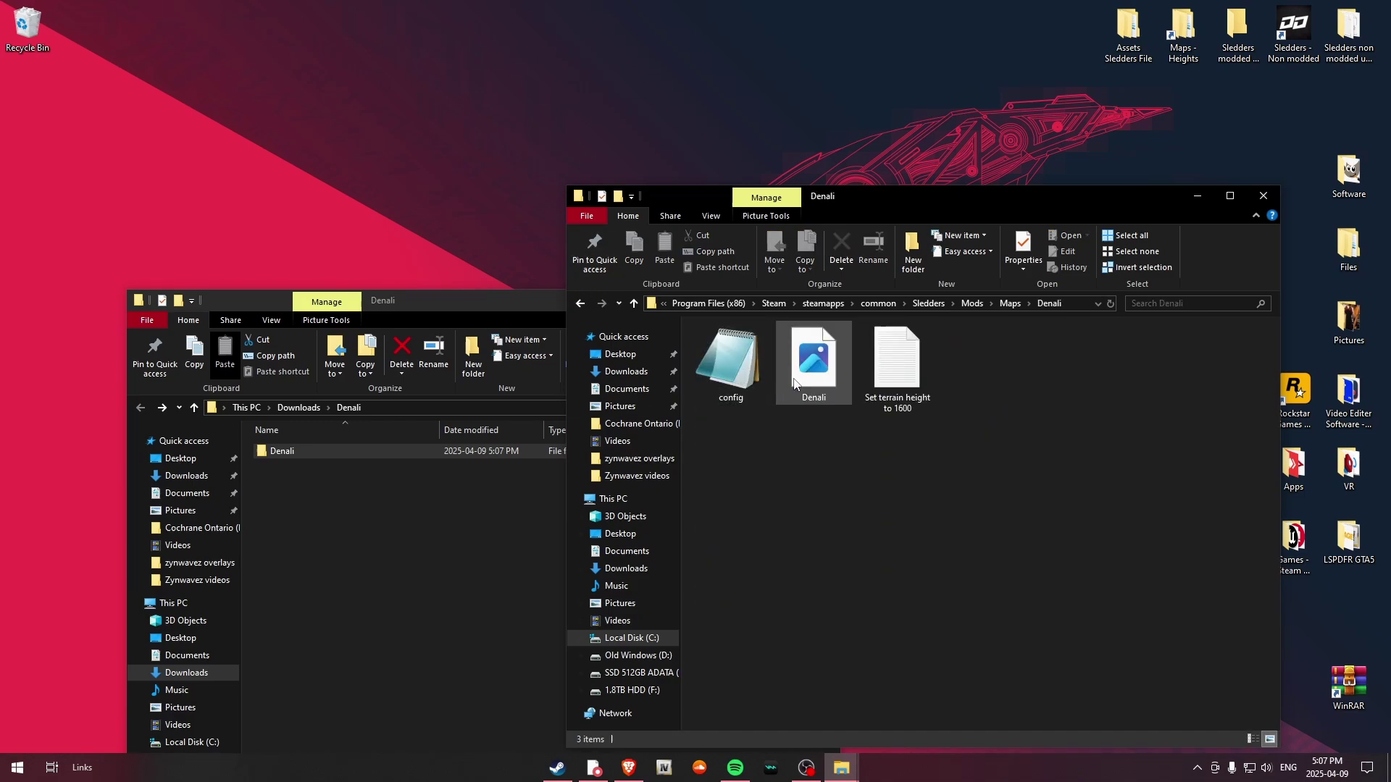
{"action": "double_click", "coordinate": [729, 371]}
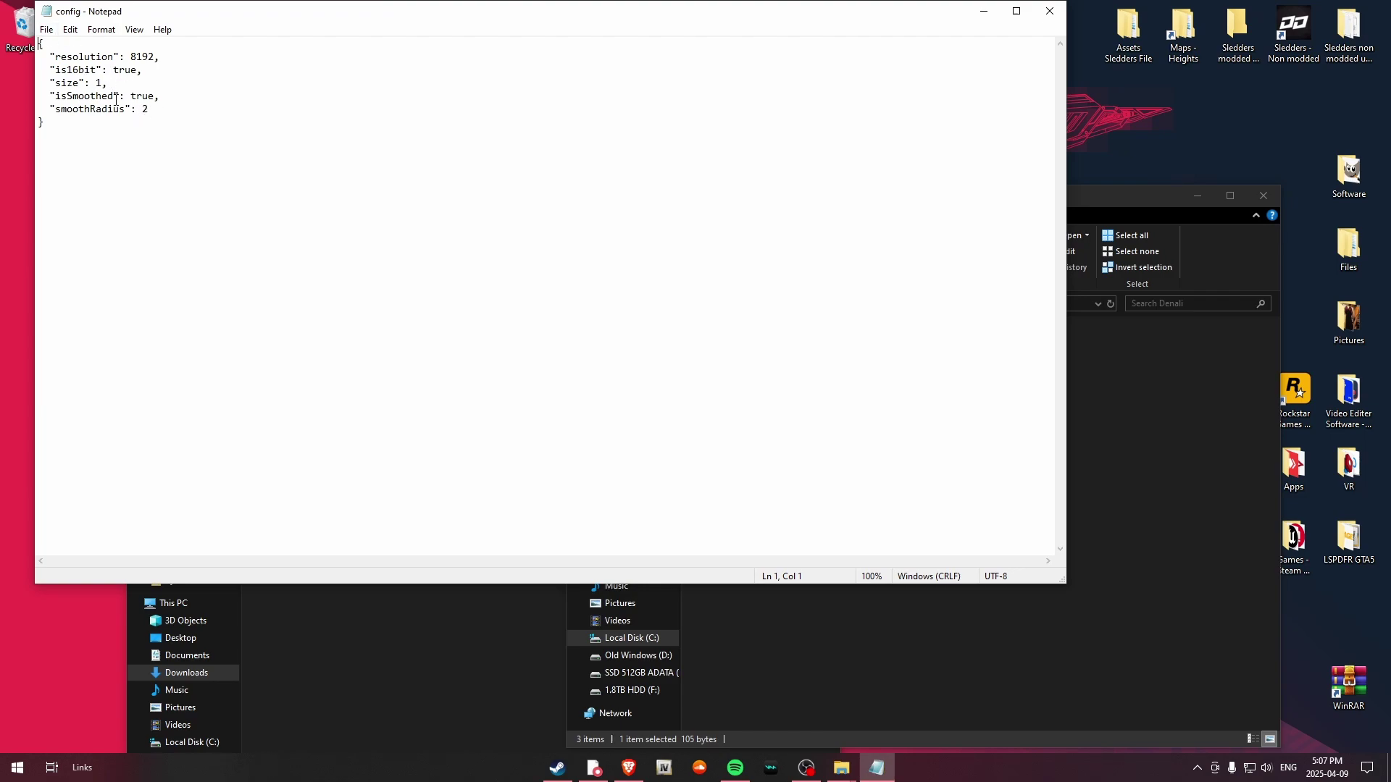
{"action": "left_click", "coordinate": [1047, 12]}
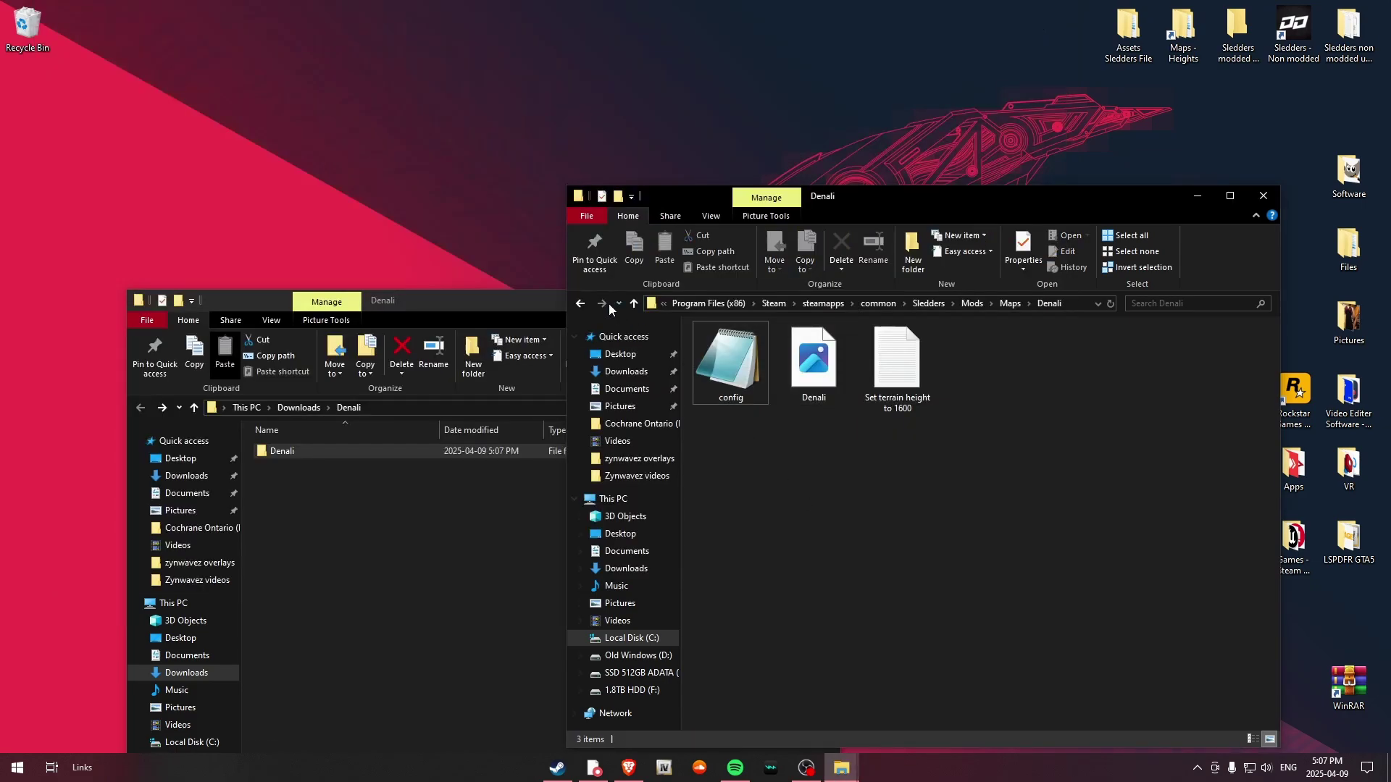
{"action": "left_click", "coordinate": [581, 303]}
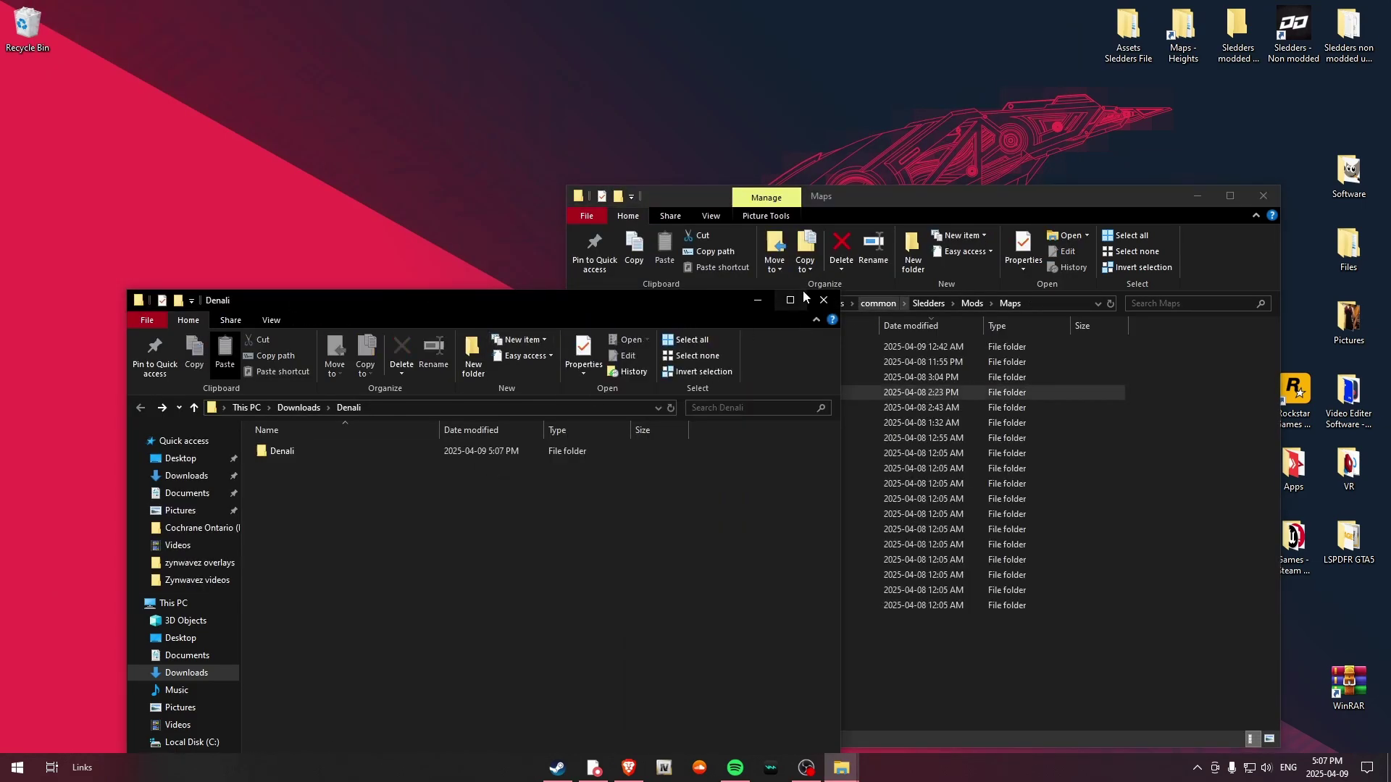
Close the extracted Denali folder window and the Maps folder window.
{"action": "left_click", "coordinate": [815, 680]}
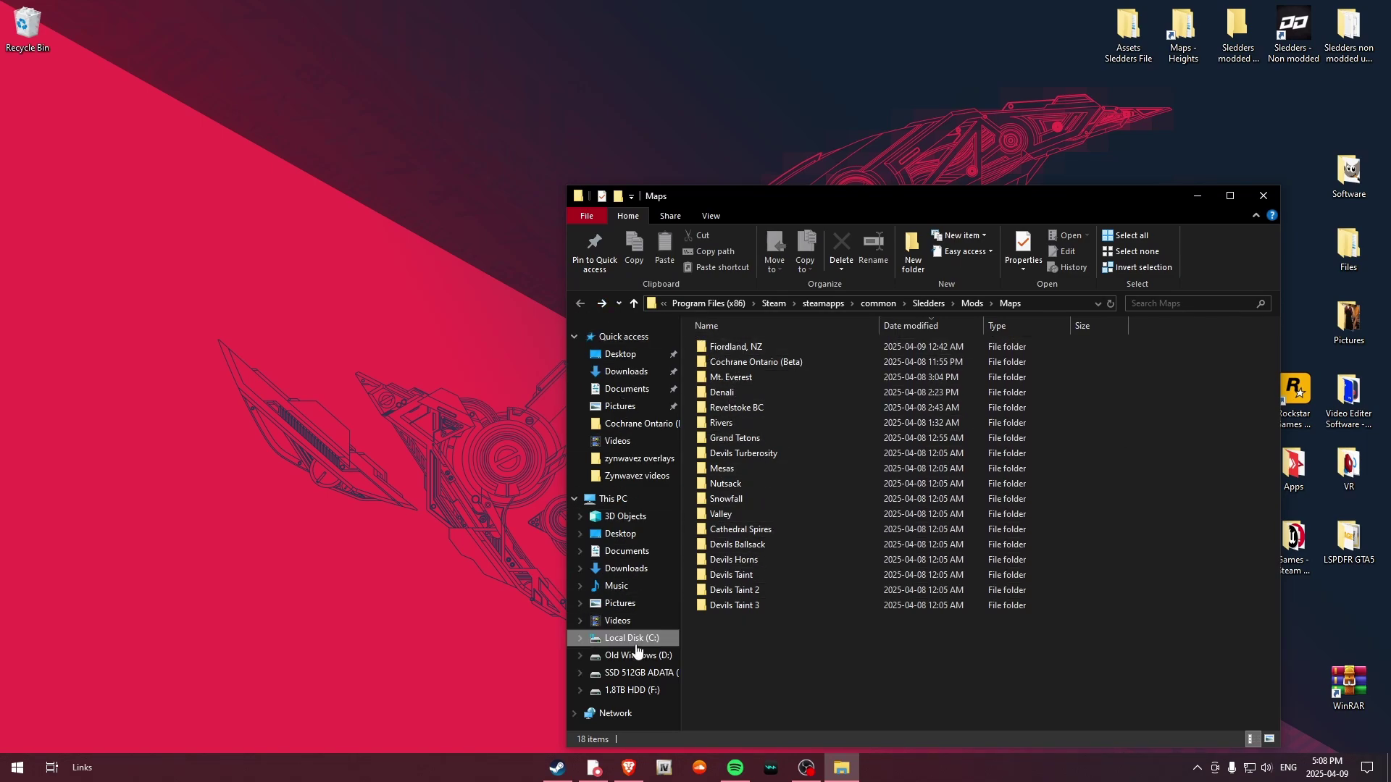
{"action": "double_click", "coordinate": [746, 380]}
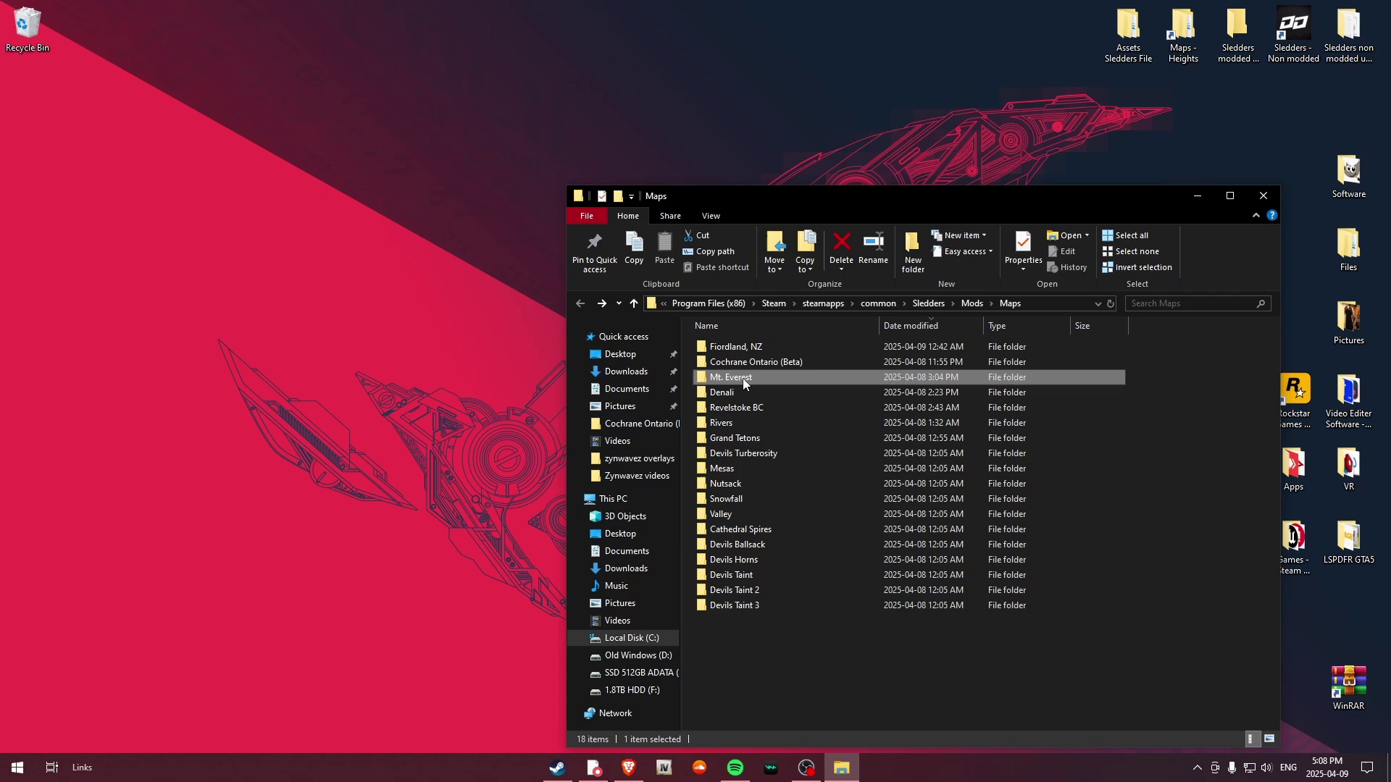
{"action": "left_click", "coordinate": [1268, 196]}
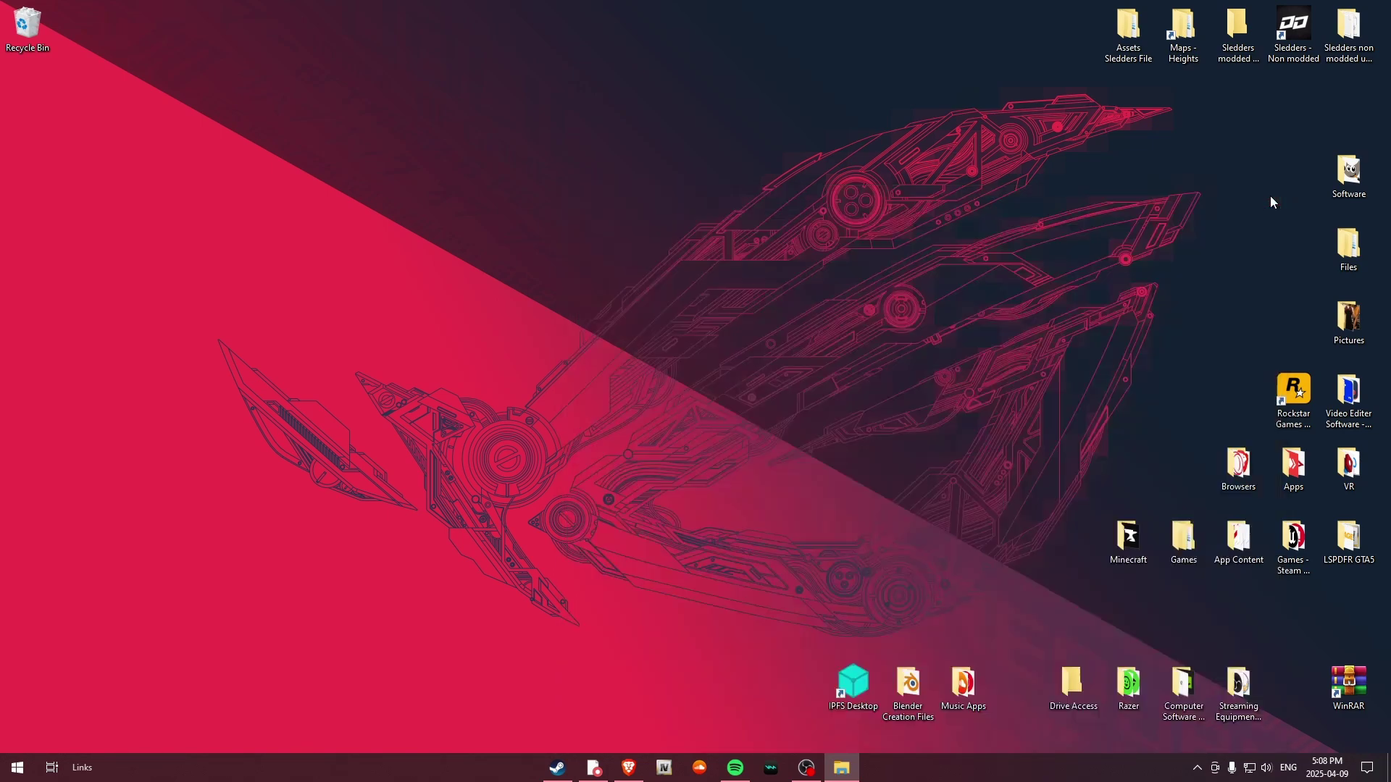
Create a shortcut to the Maps folder inside Mods, delete that shortcut, and close the folder window.
{"action": "double_click", "coordinate": [1188, 36]}
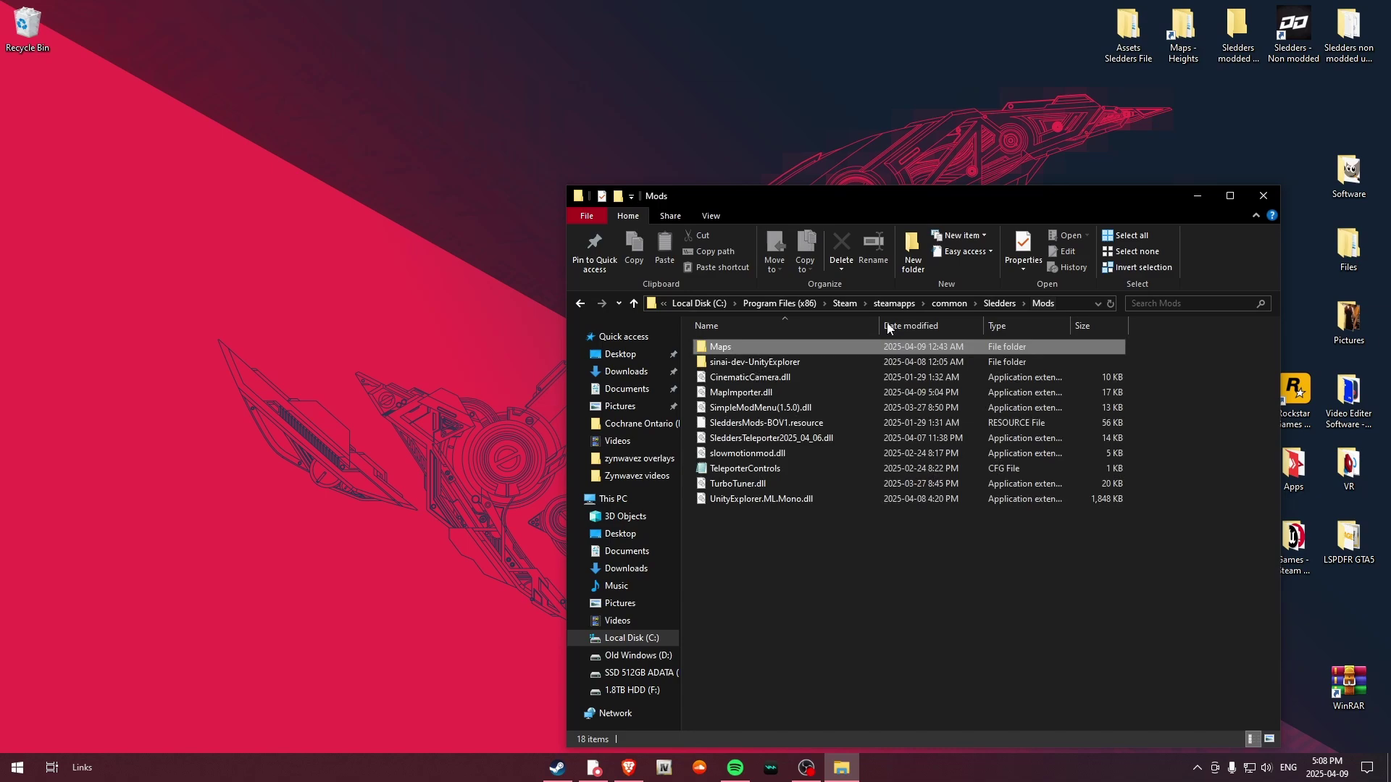
{"action": "right_click", "coordinate": [763, 350]}
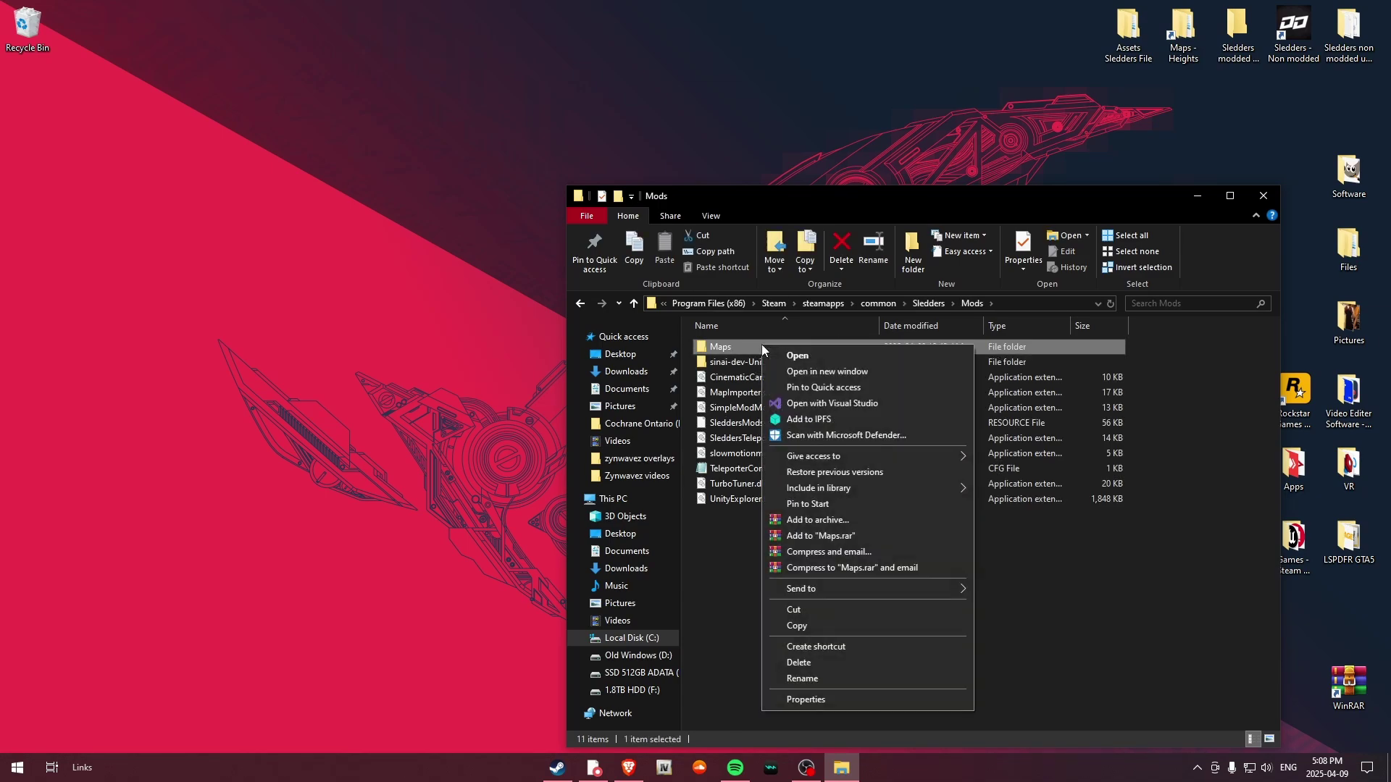
{"action": "left_click", "coordinate": [805, 646]}
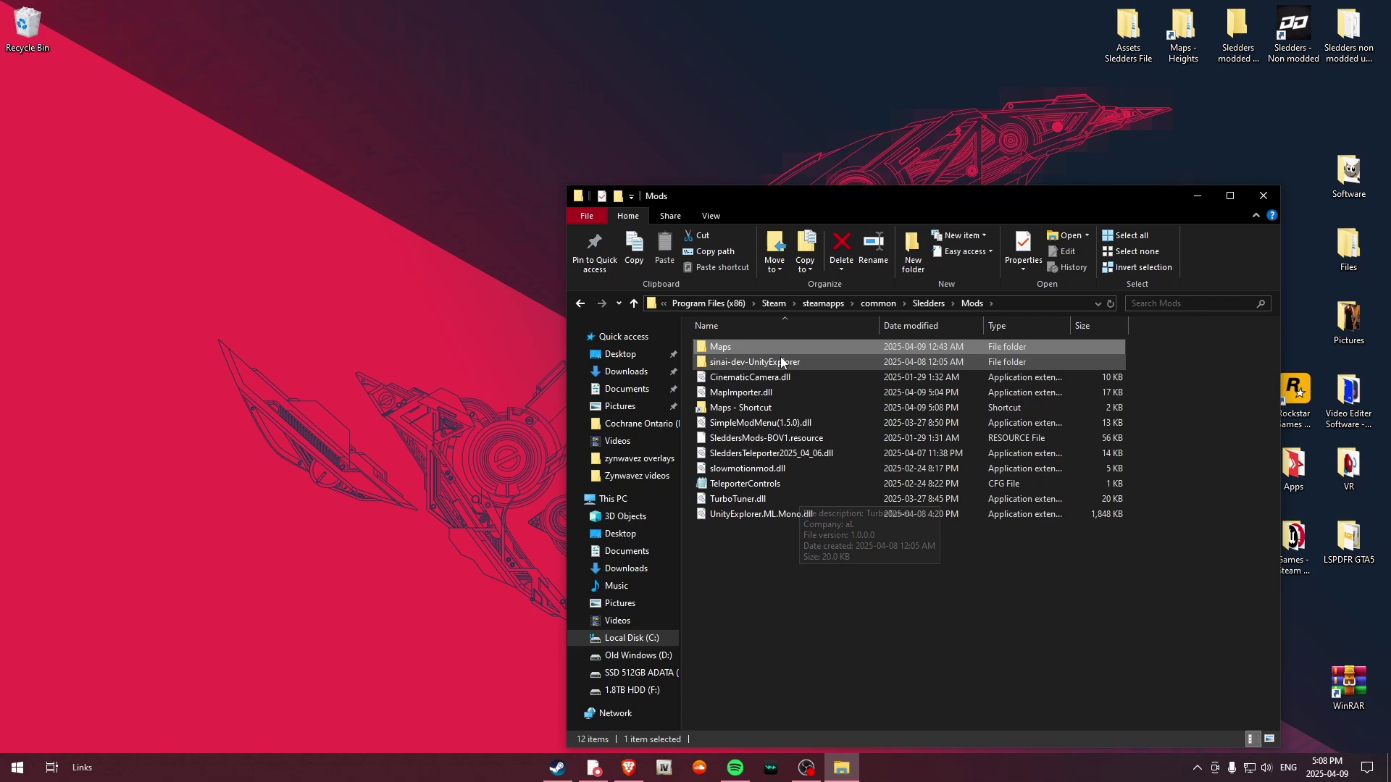
{"action": "left_click", "coordinate": [773, 402]}
{"action": "left_click", "coordinate": [841, 250]}
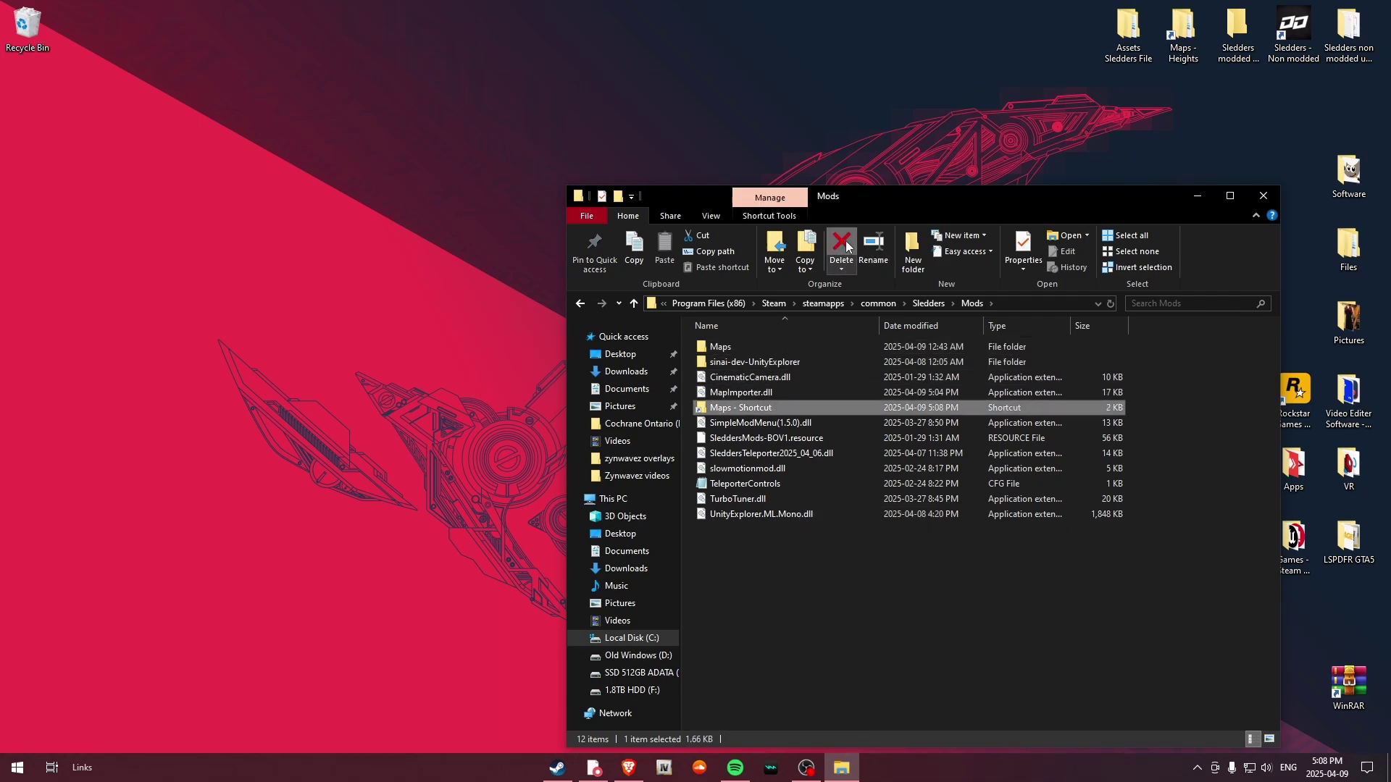
{"action": "double_click", "coordinate": [774, 344]}
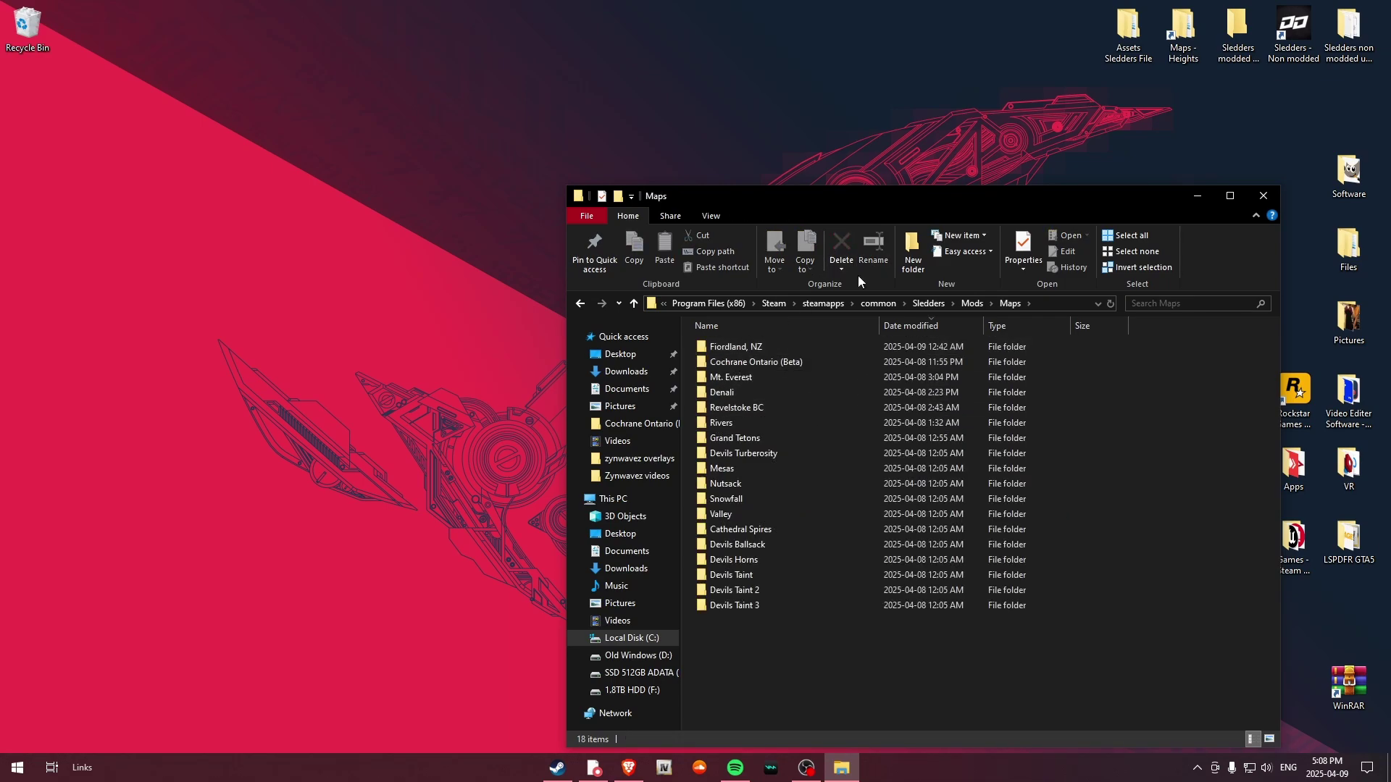
{"action": "left_click", "coordinate": [1264, 196]}
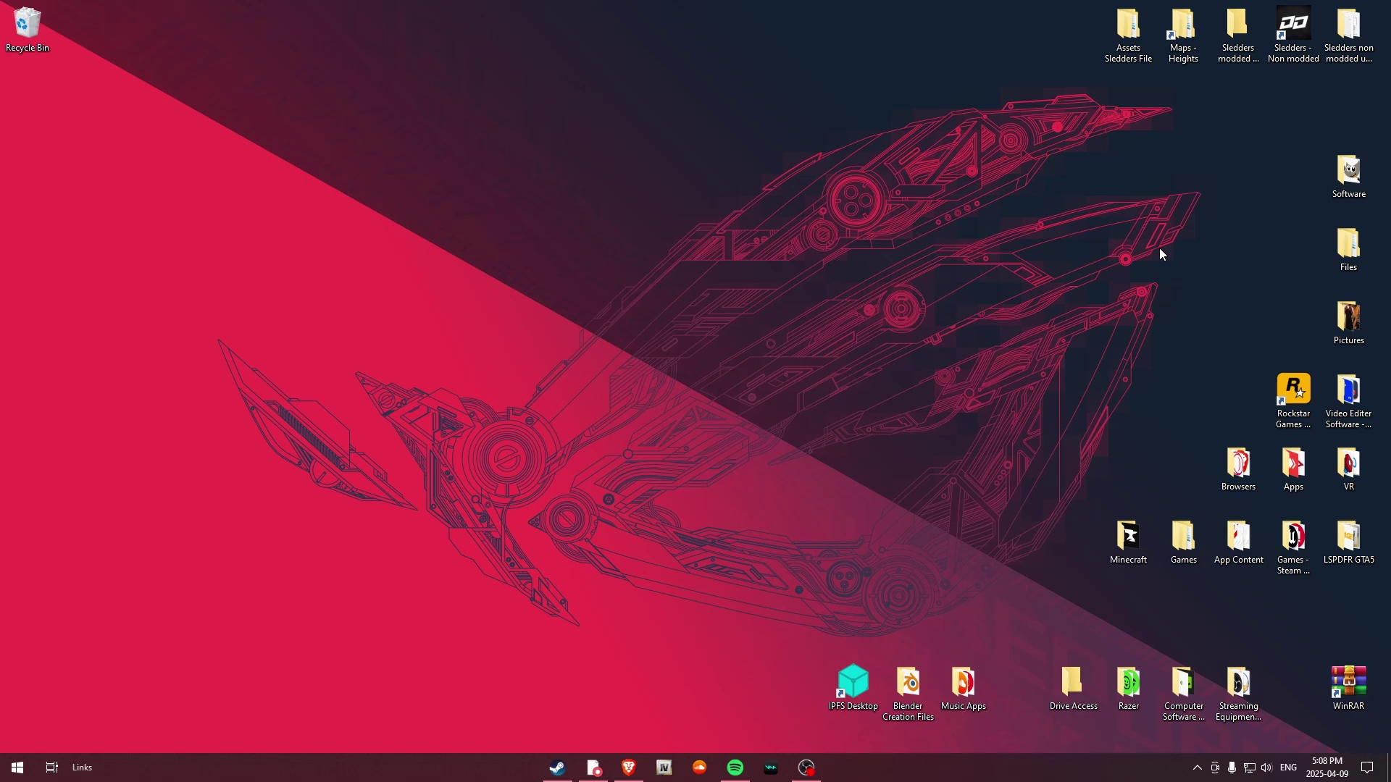
Open File Explorer through the system search and reach the Maps folder using the Maps - Heights shortcut on the Desktop.
{"action": "key", "text": "super"}
{"action": "type", "text": "map"}
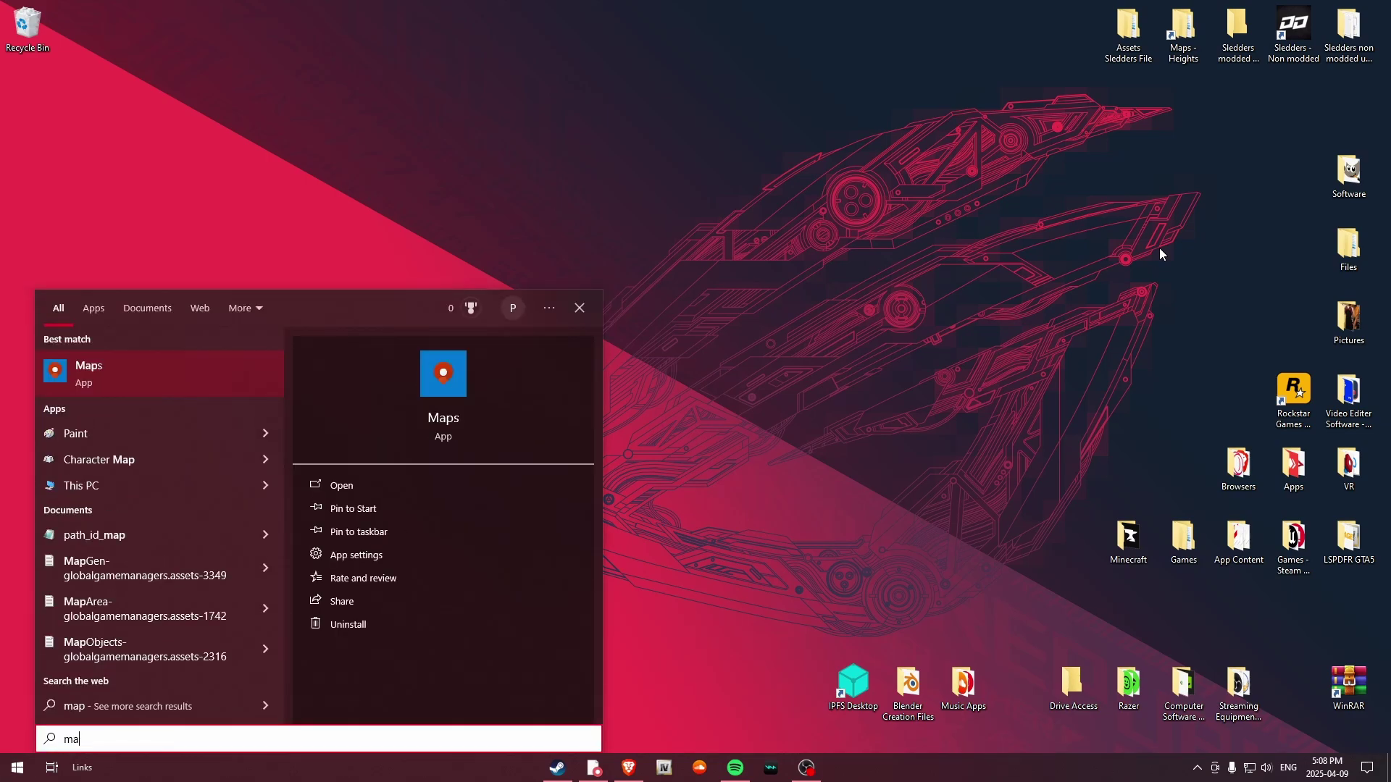
{"action": "key", "text": "BackSpace"}
{"action": "key", "text": "BackSpace"}
{"action": "key", "text": "BackSpace"}
{"action": "type", "text": "file"}
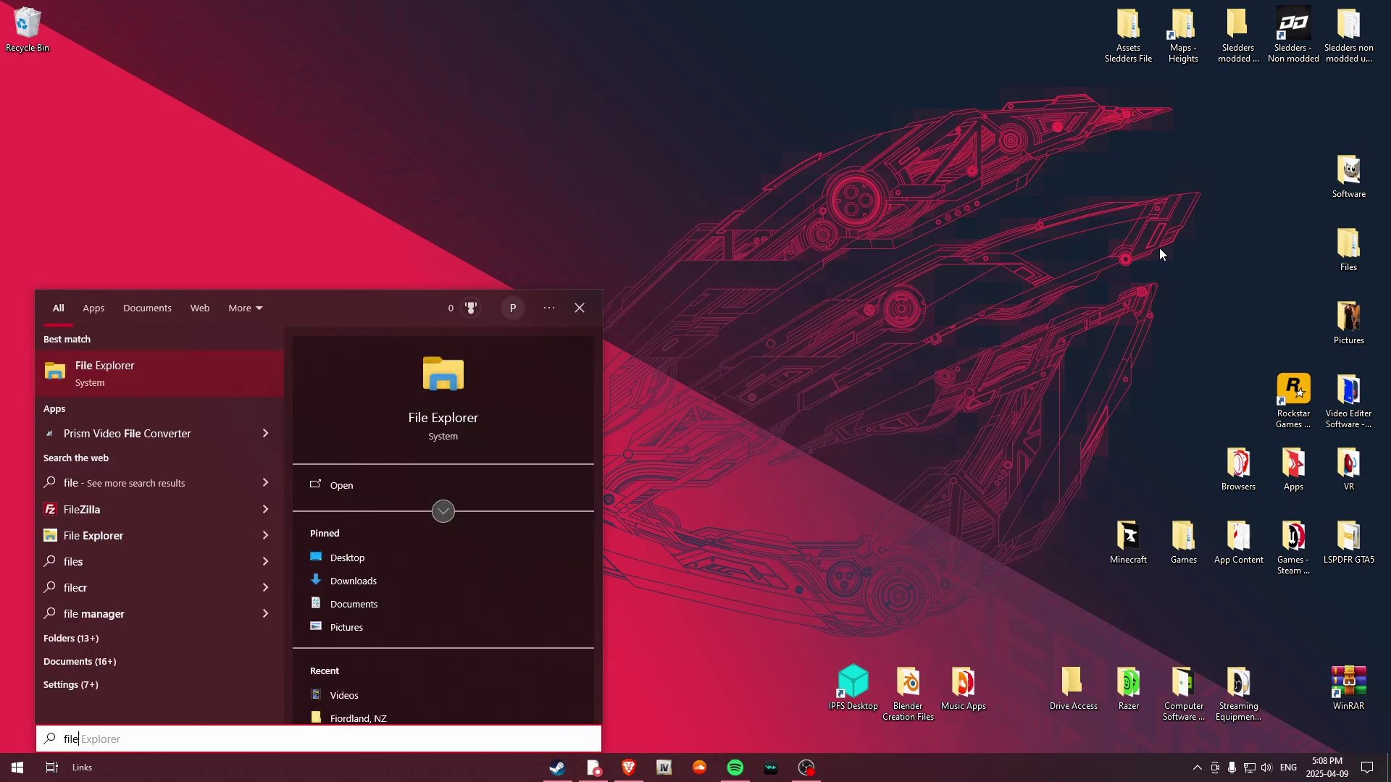
{"action": "left_click", "coordinate": [410, 478]}
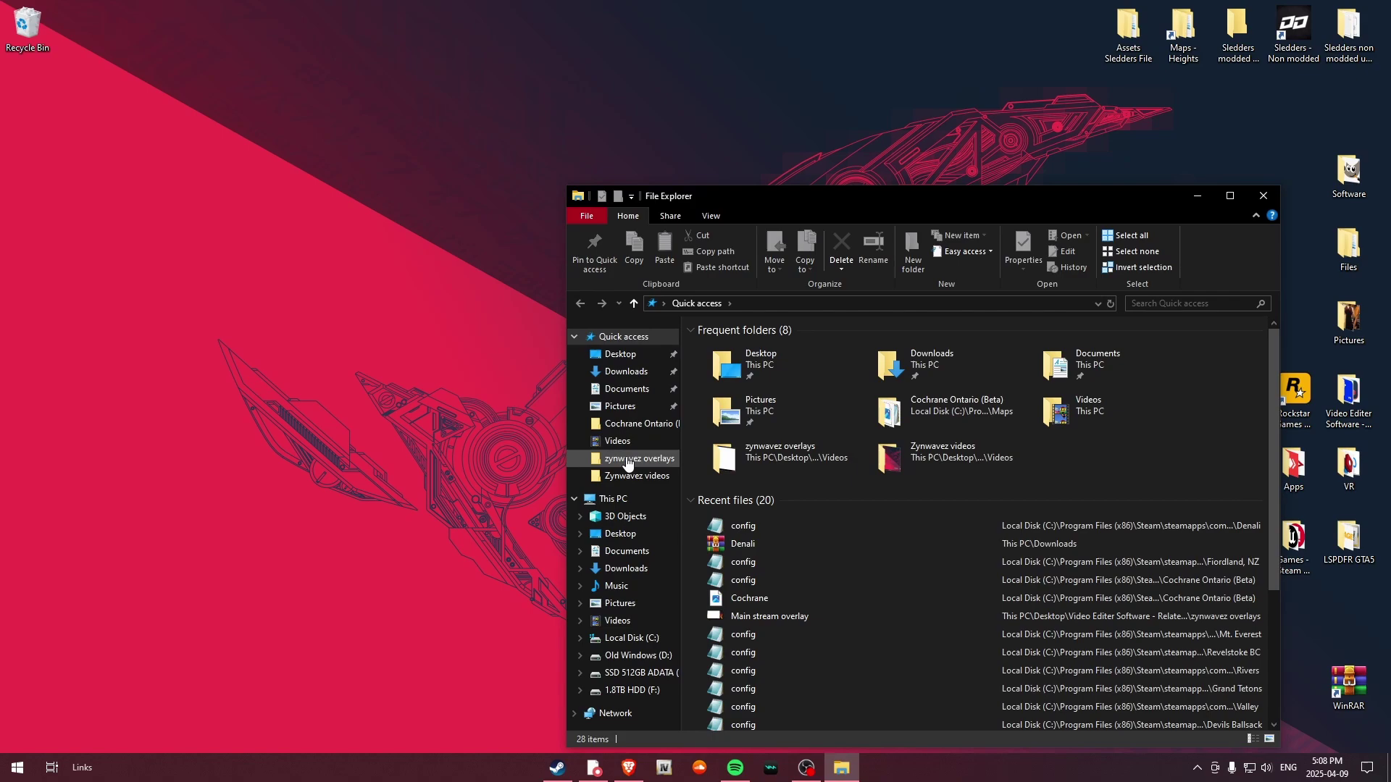
{"action": "left_click", "coordinate": [620, 353]}
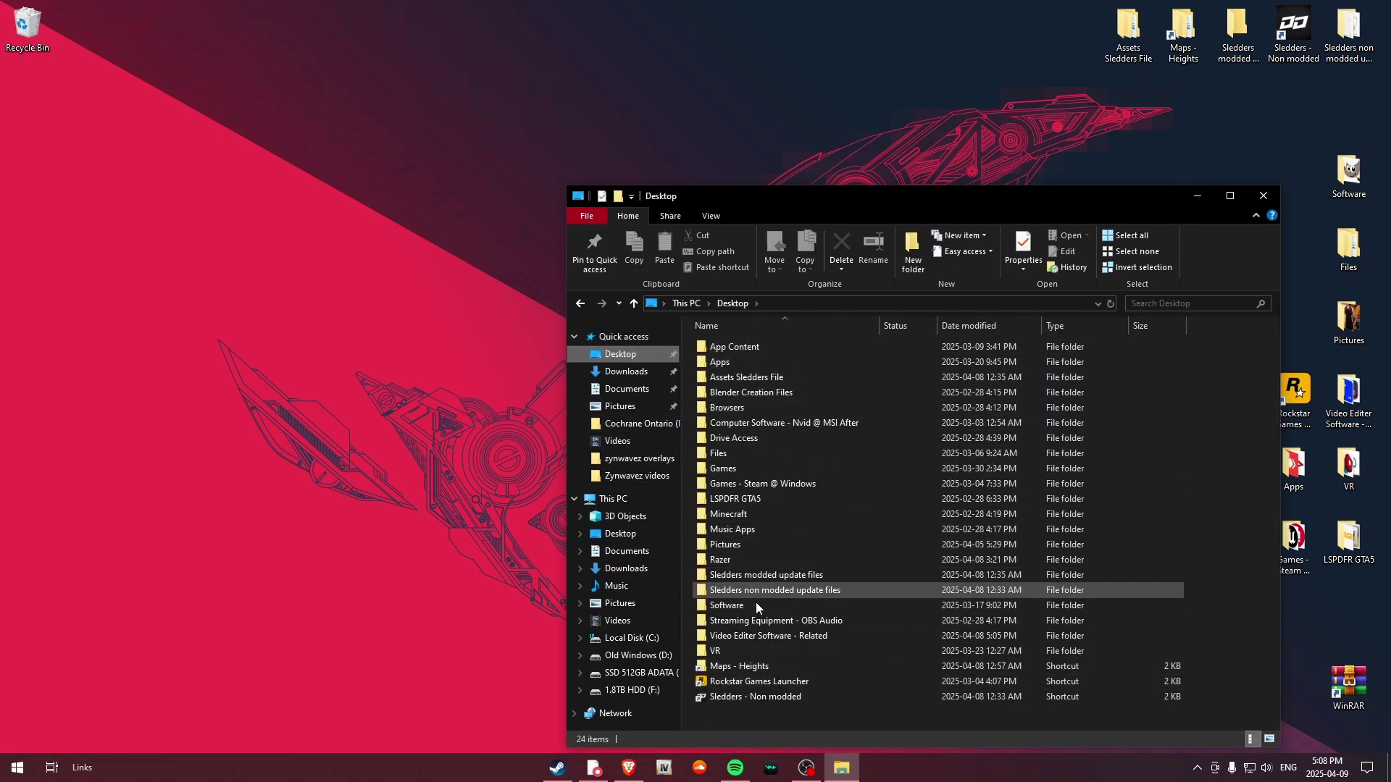
{"action": "left_click", "coordinate": [751, 672]}
{"action": "double_click", "coordinate": [751, 671]}
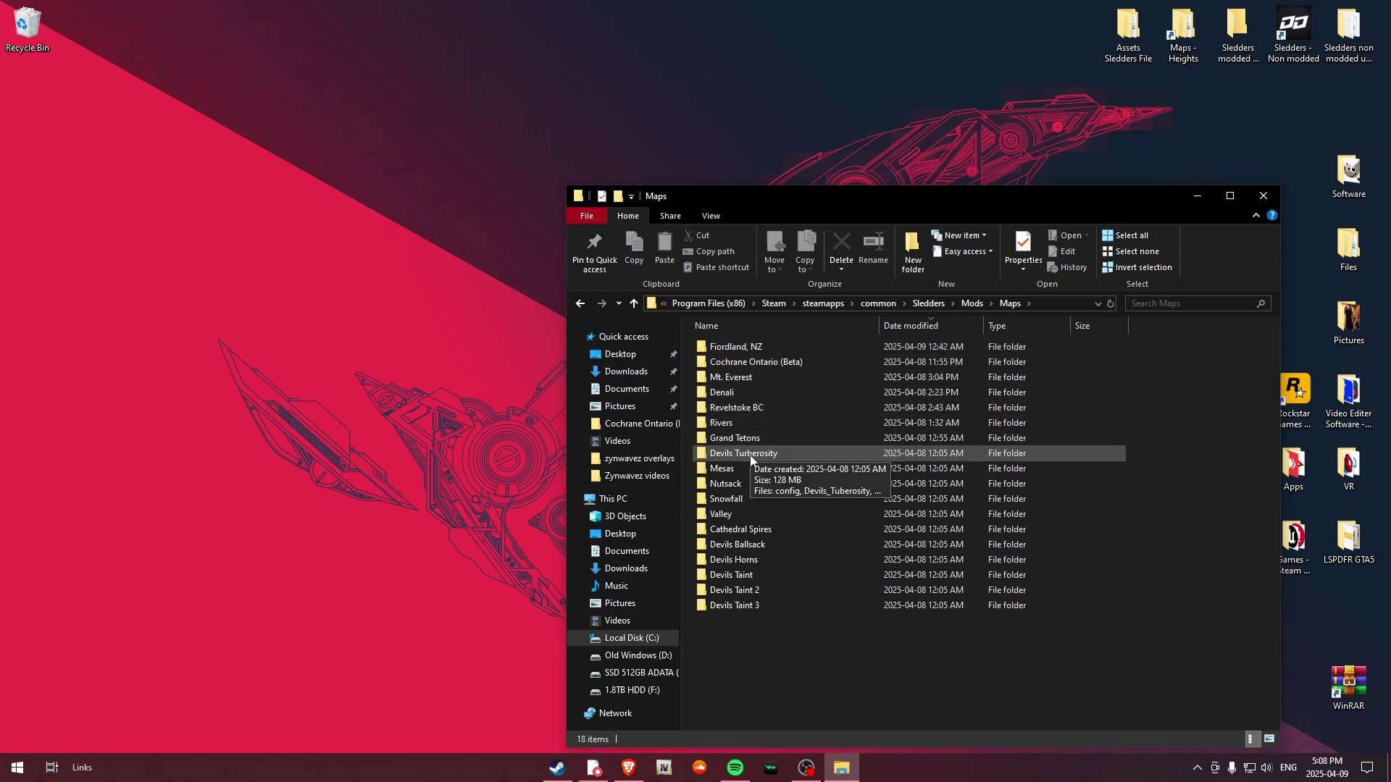
Examine the terrain height notes in the Mt. Everest folder and the options for creating a new item, and close the window.
{"action": "double_click", "coordinate": [737, 378]}
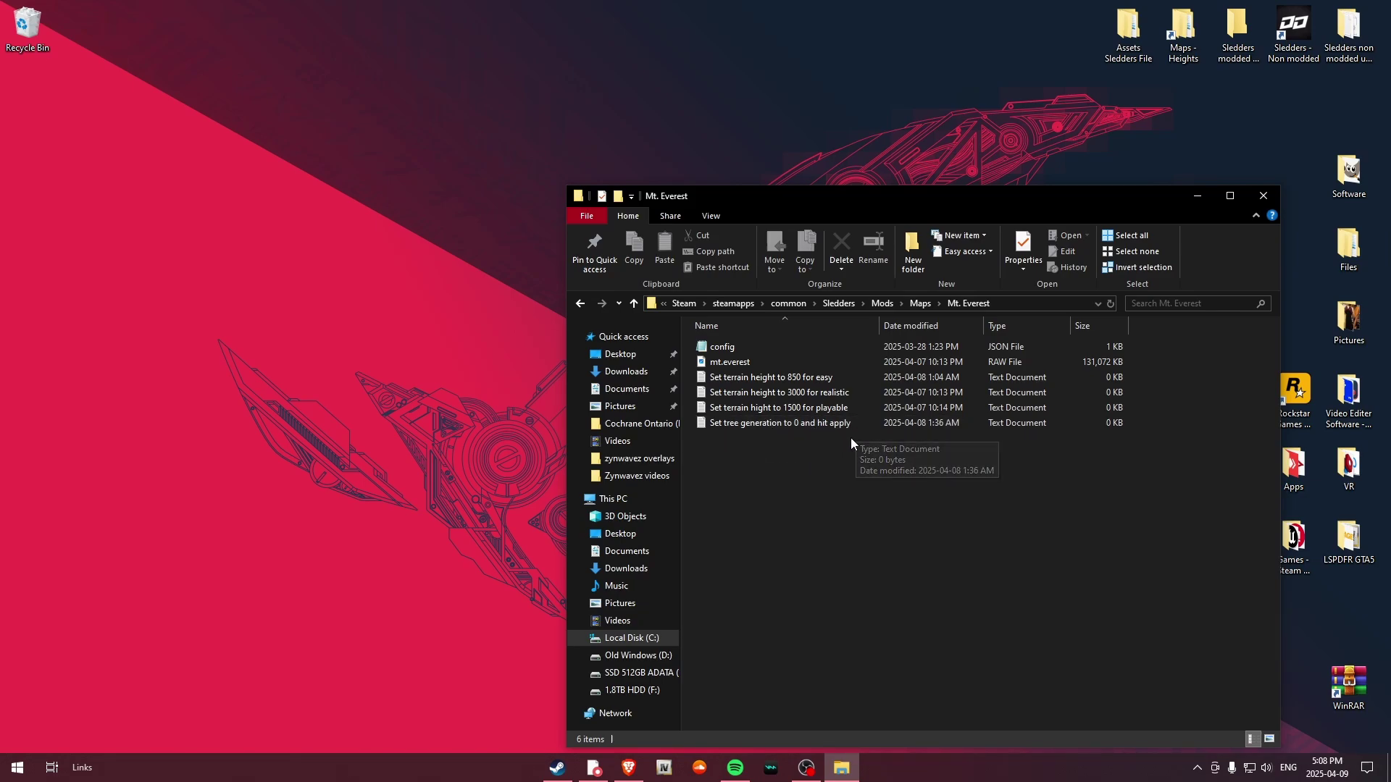
{"action": "right_click", "coordinate": [764, 488]}
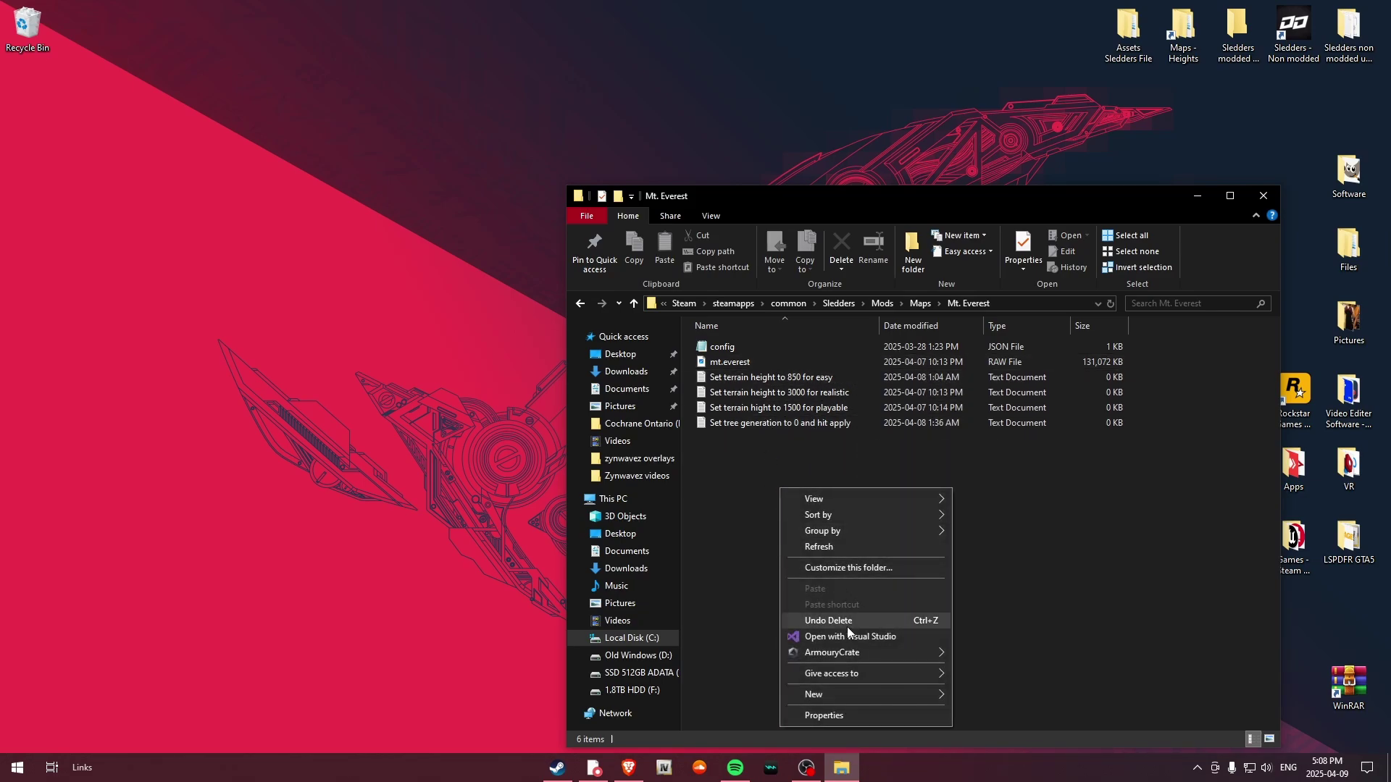
{"action": "mouse_move", "coordinate": [869, 673]}
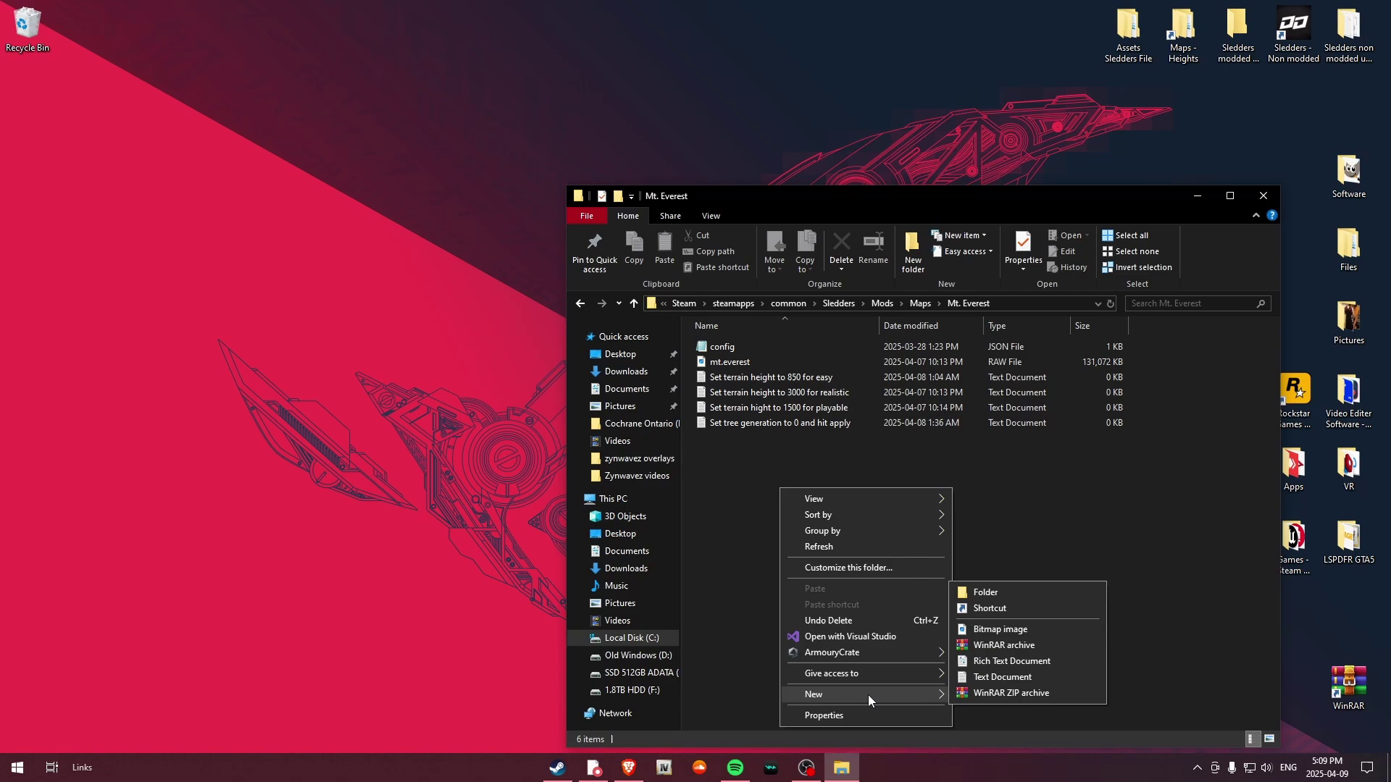
{"action": "left_click", "coordinate": [1042, 546]}
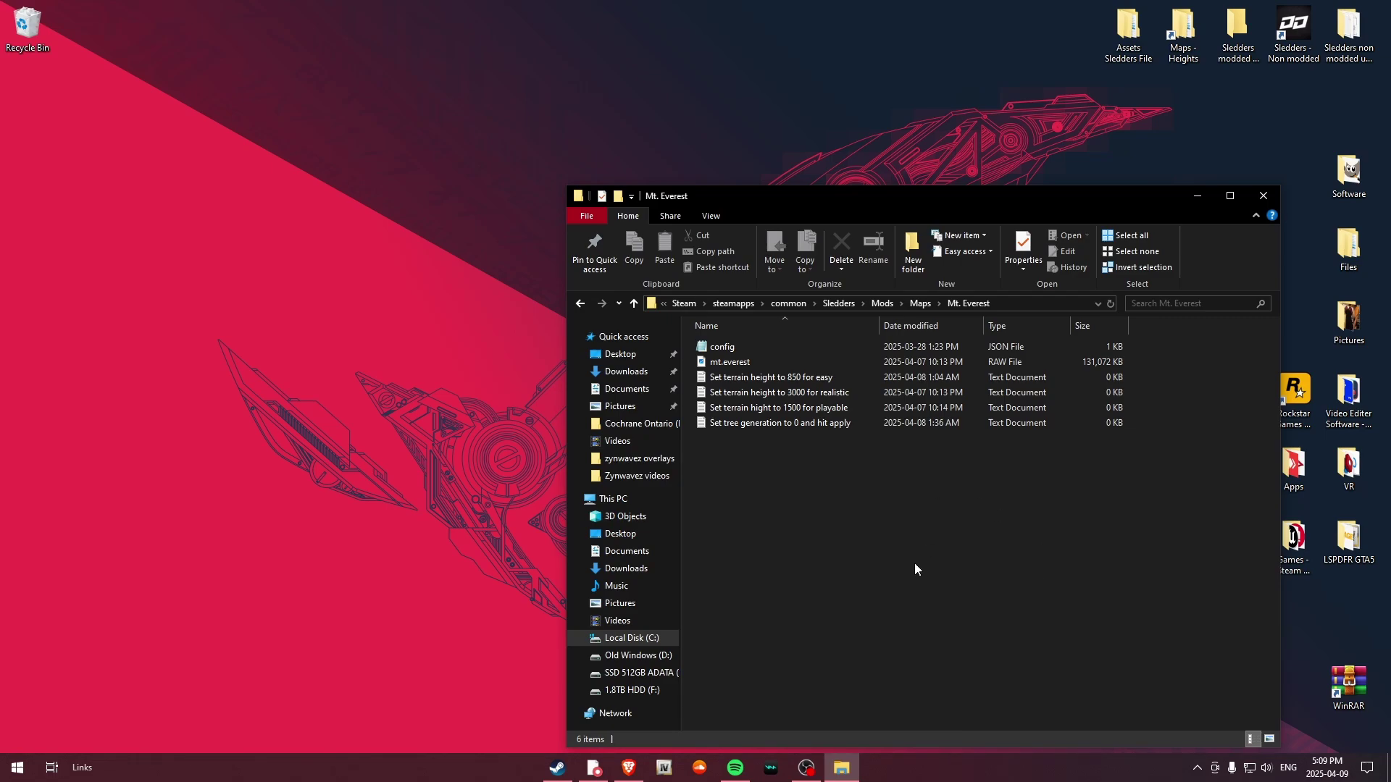
{"action": "left_click", "coordinate": [1262, 196]}
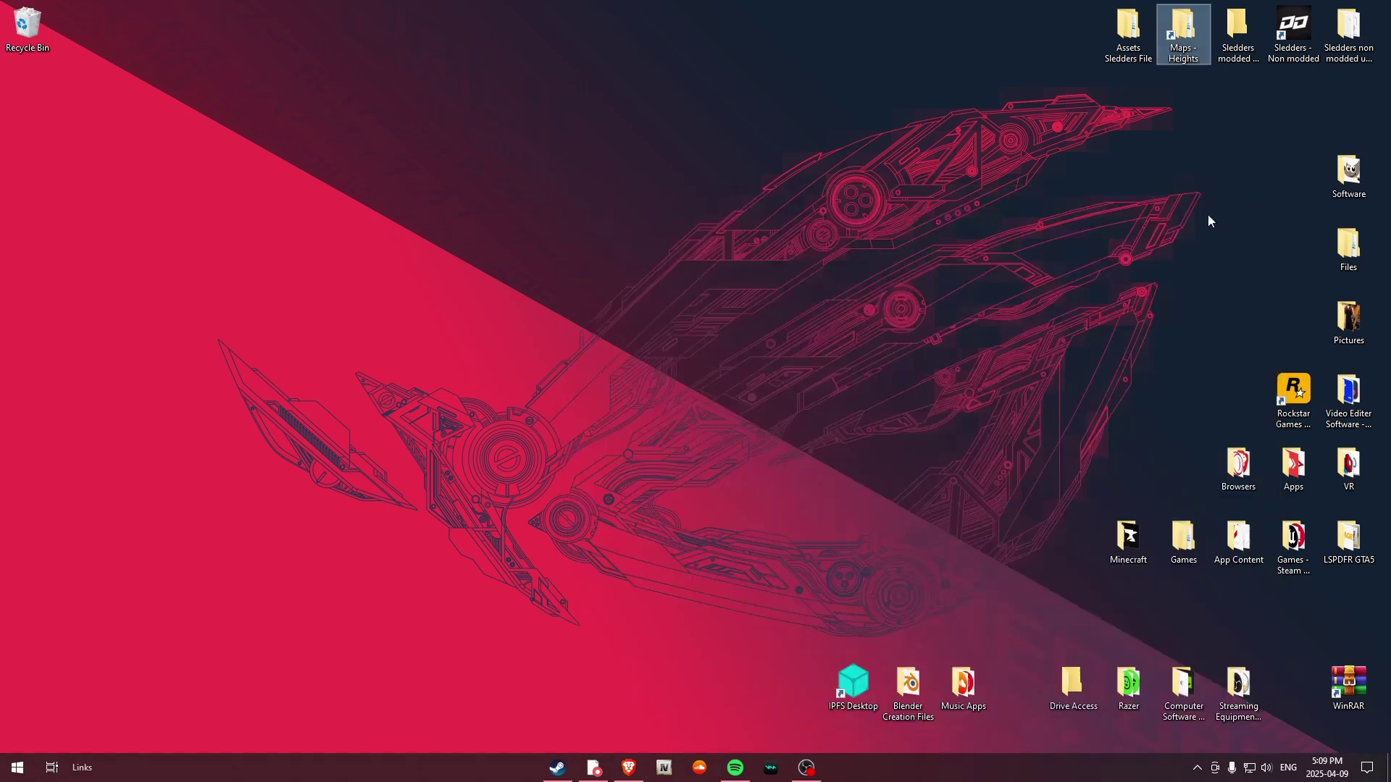
Switch to Steam, launch Sledders, and disable the TitleScreen object in the in-game Object Explorer.
{"action": "left_click", "coordinate": [557, 768]}
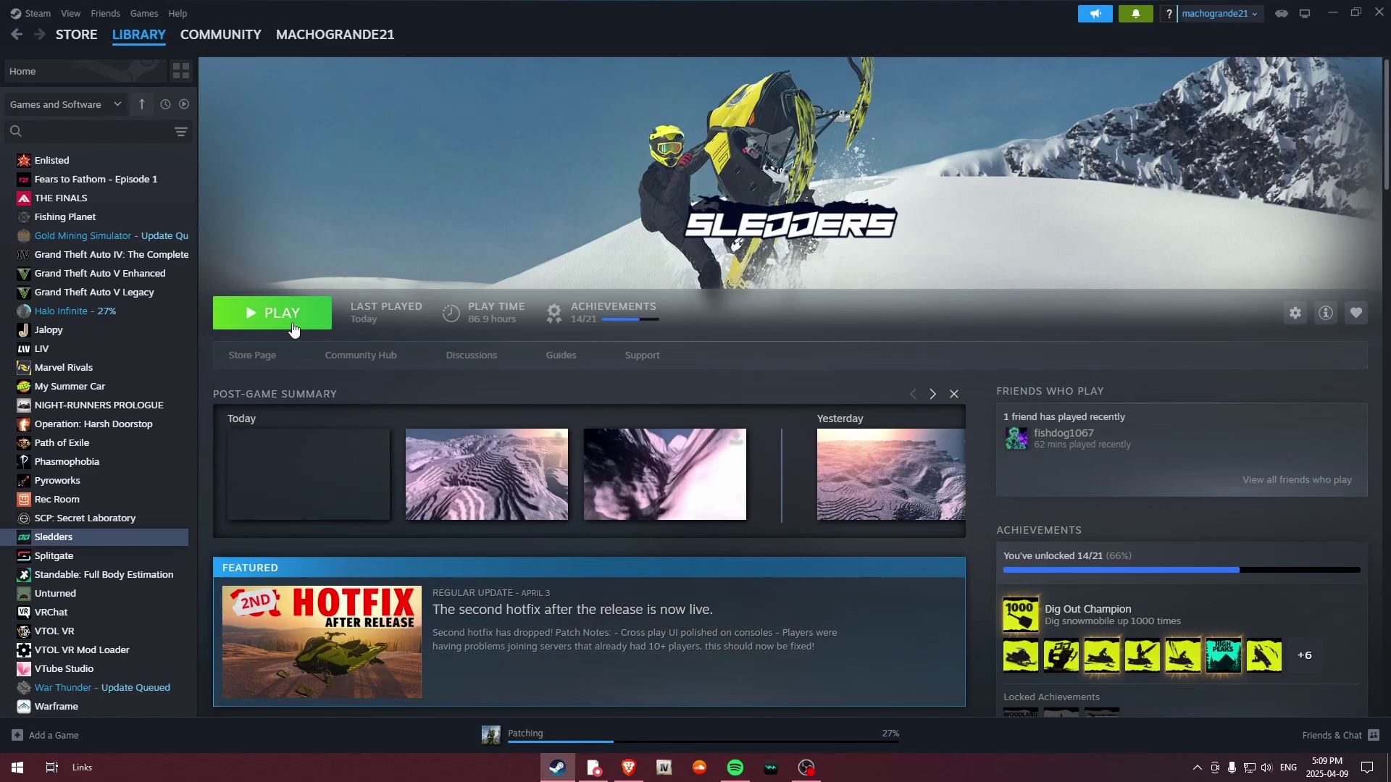
{"action": "left_click", "coordinate": [294, 329]}
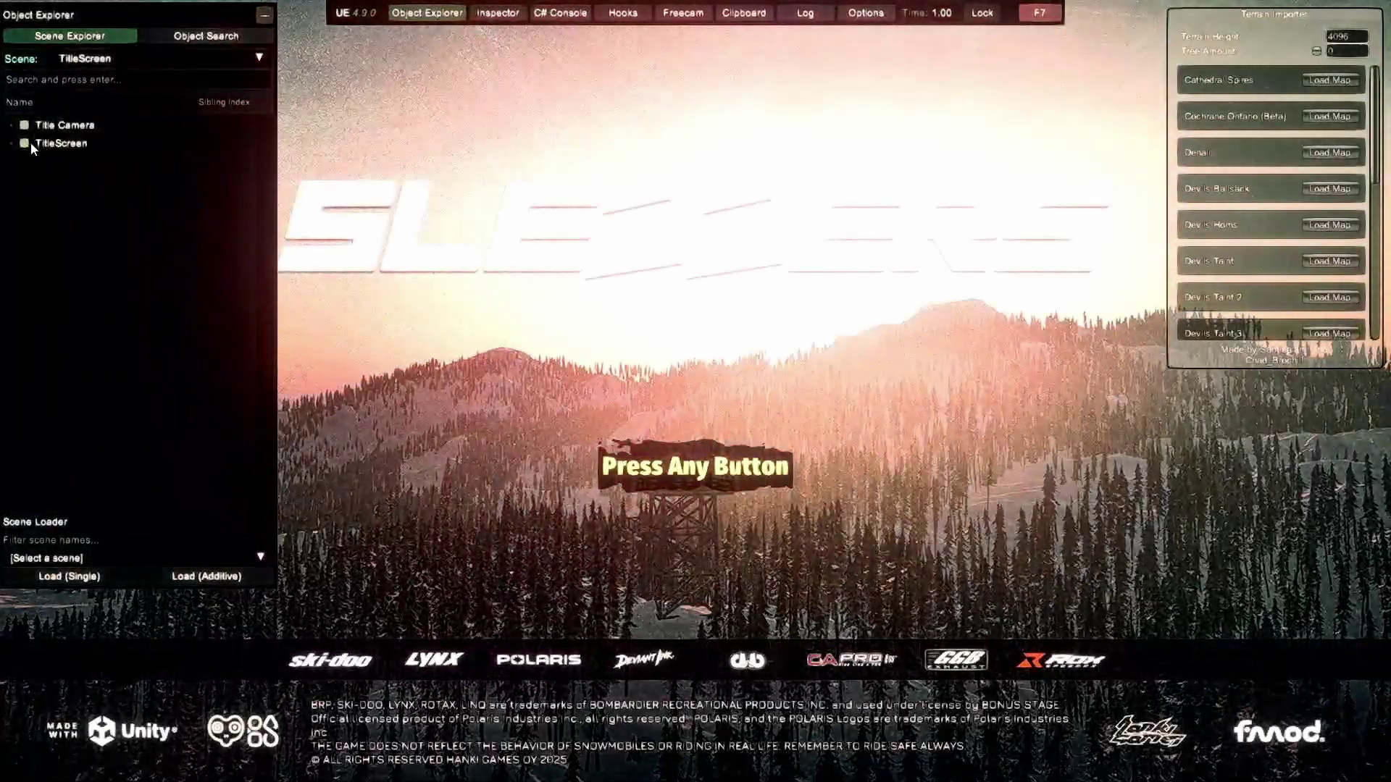
{"action": "left_click", "coordinate": [32, 143]}
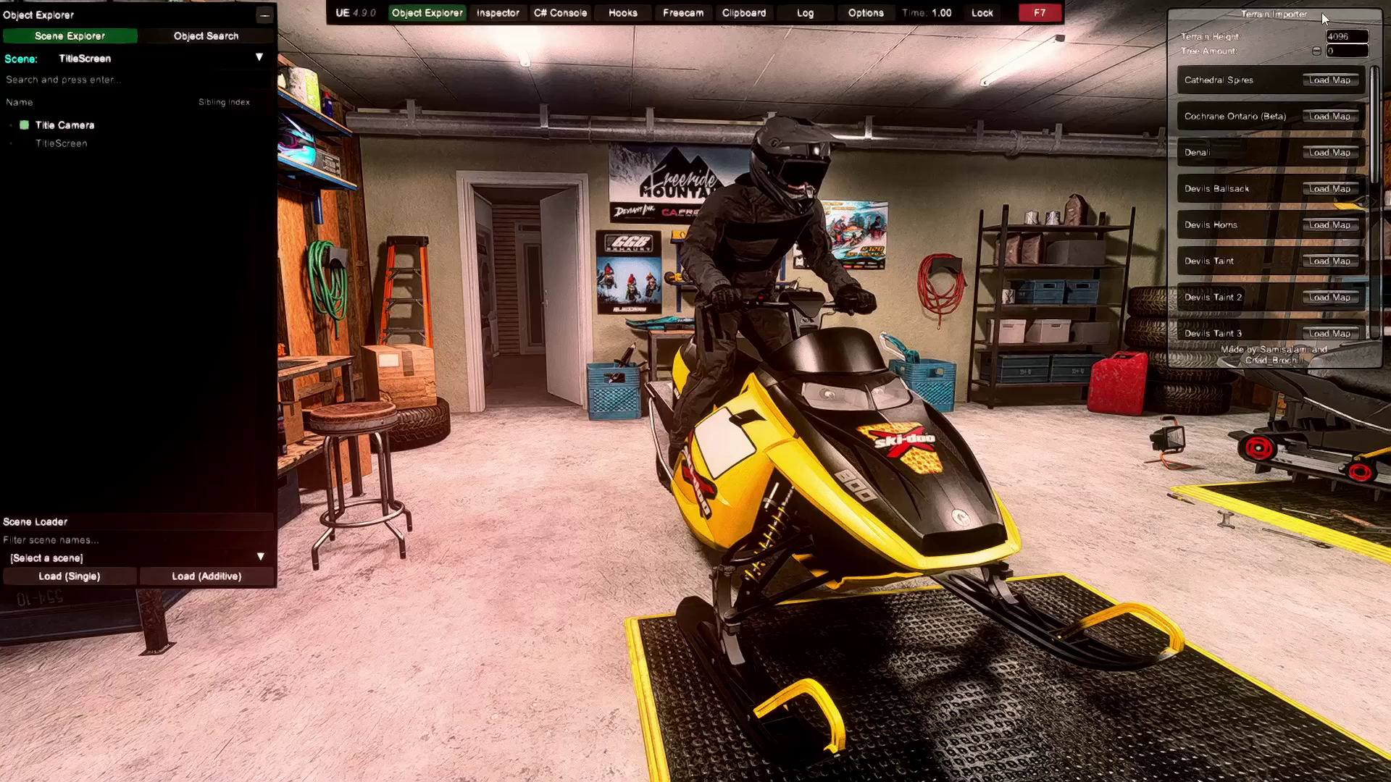
{"action": "mouse_move", "coordinate": [1322, 13]}
{"action": "left_mouse_down"}
{"action": "mouse_move", "coordinate": [1251, 163]}
{"action": "mouse_move", "coordinate": [1336, 23]}
{"action": "mouse_move", "coordinate": [1328, 7]}
{"action": "left_mouse_up"}
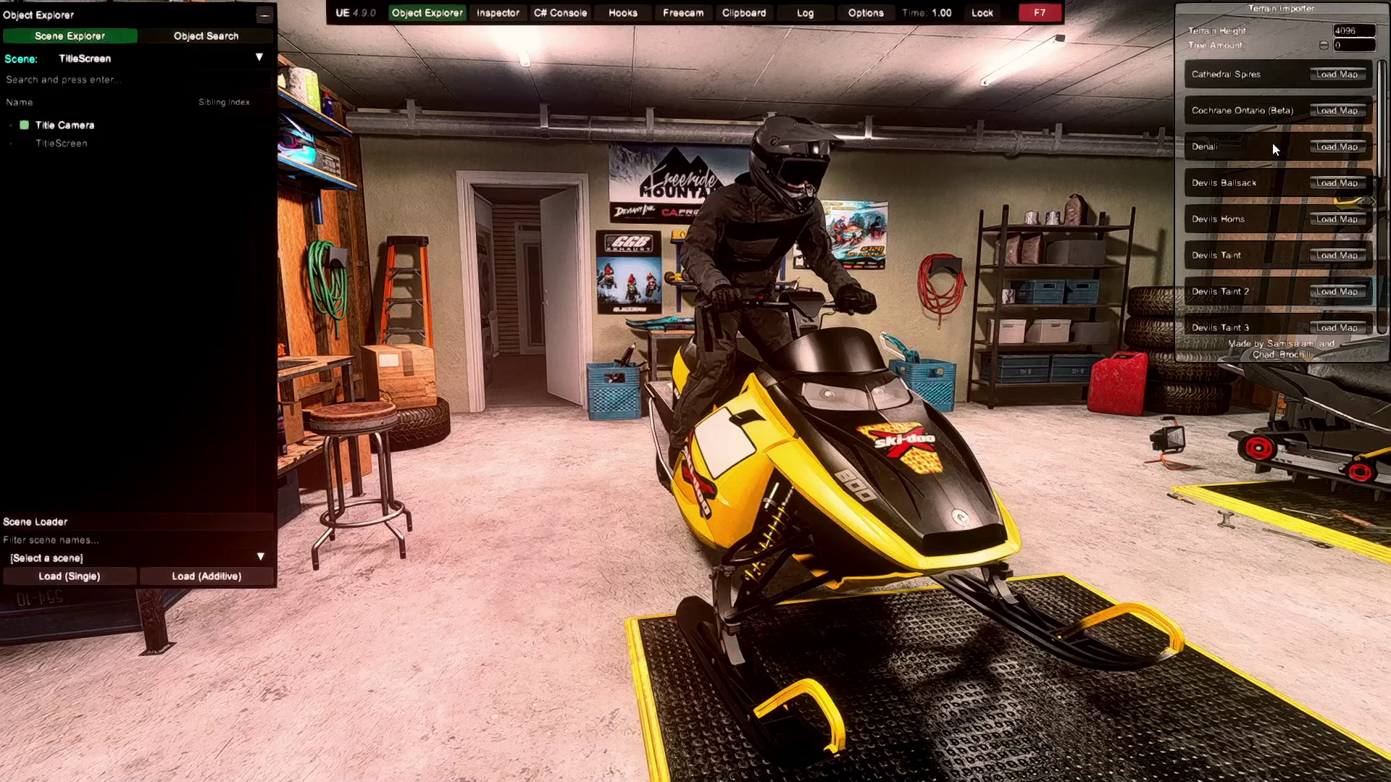
Switch to File Explorer and check the Snowfall folder inside Maps for its recommended terrain height.
{"action": "key", "text": "super"}
{"action": "type", "text": "f"}
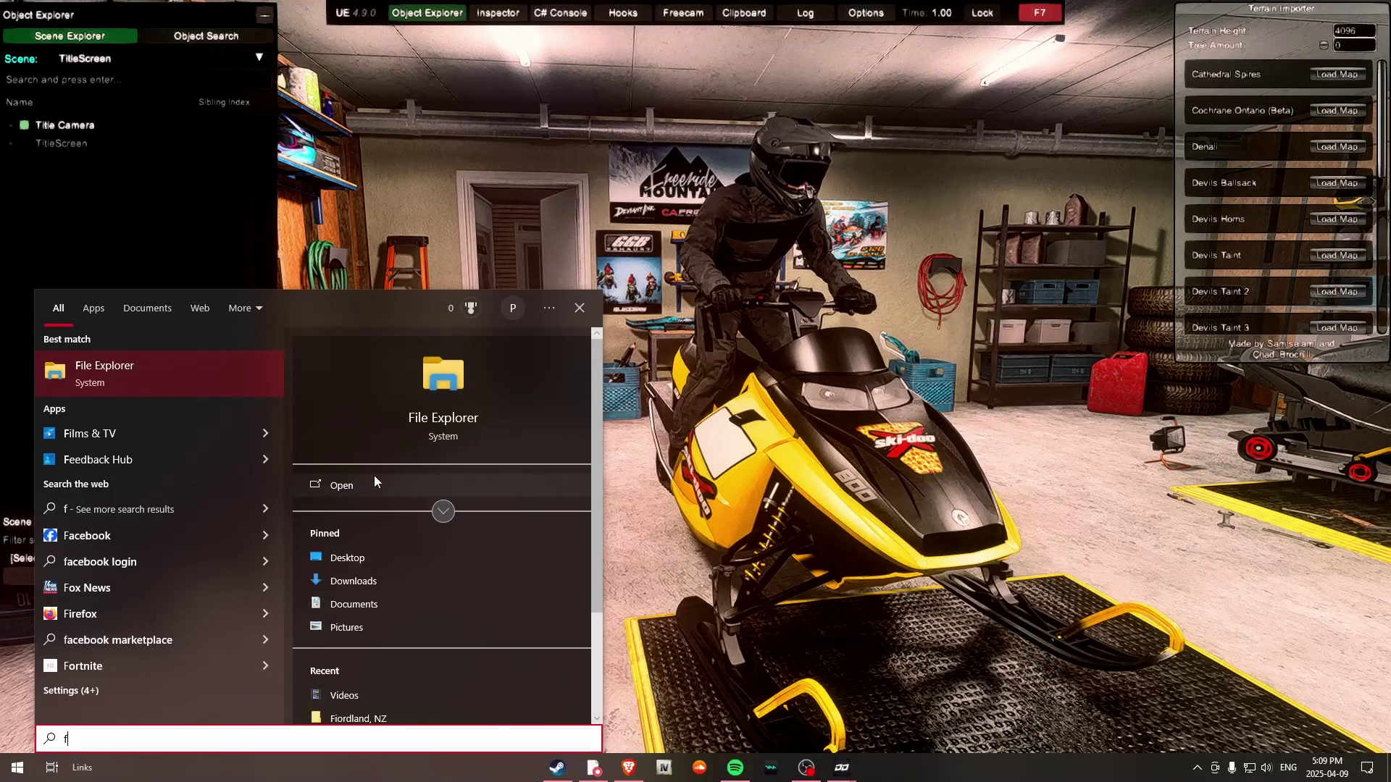
{"action": "left_click", "coordinate": [375, 476]}
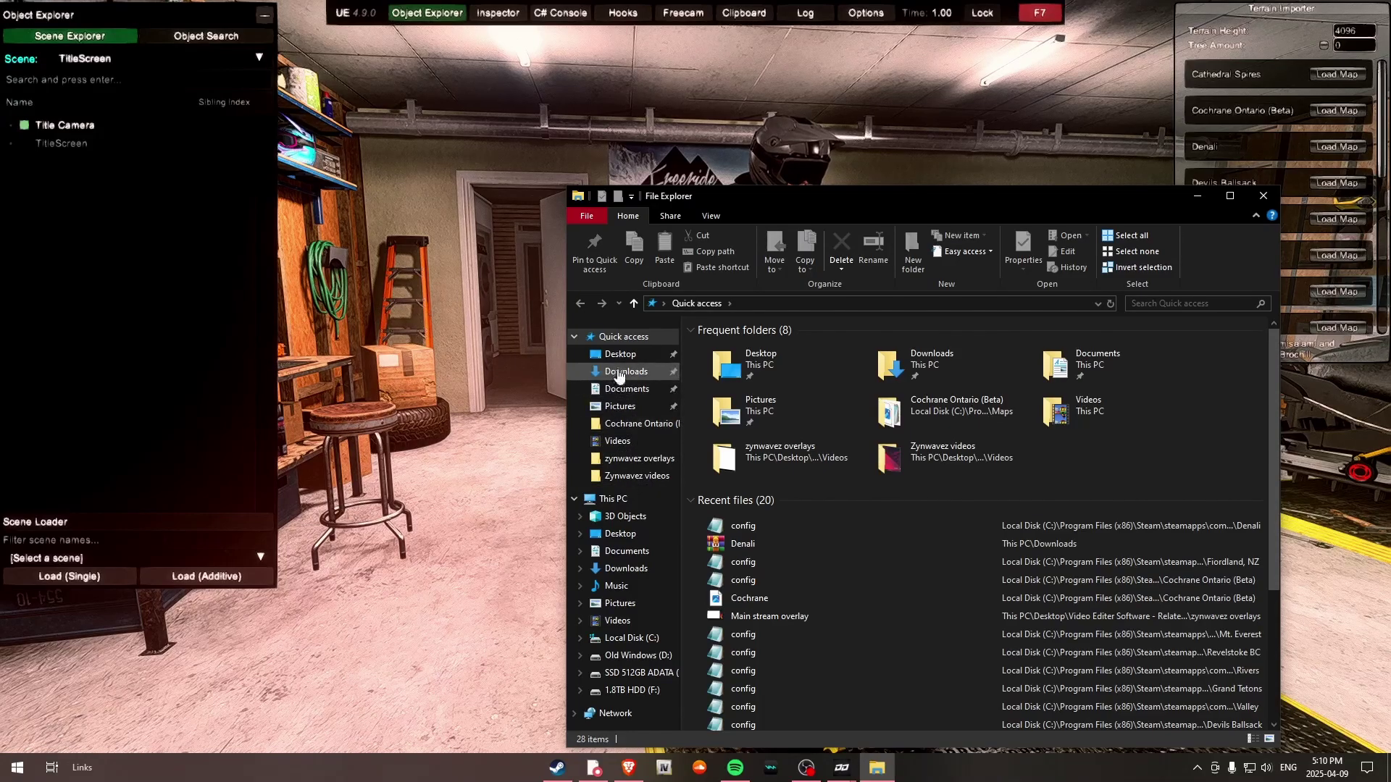
{"action": "left_click", "coordinate": [617, 355]}
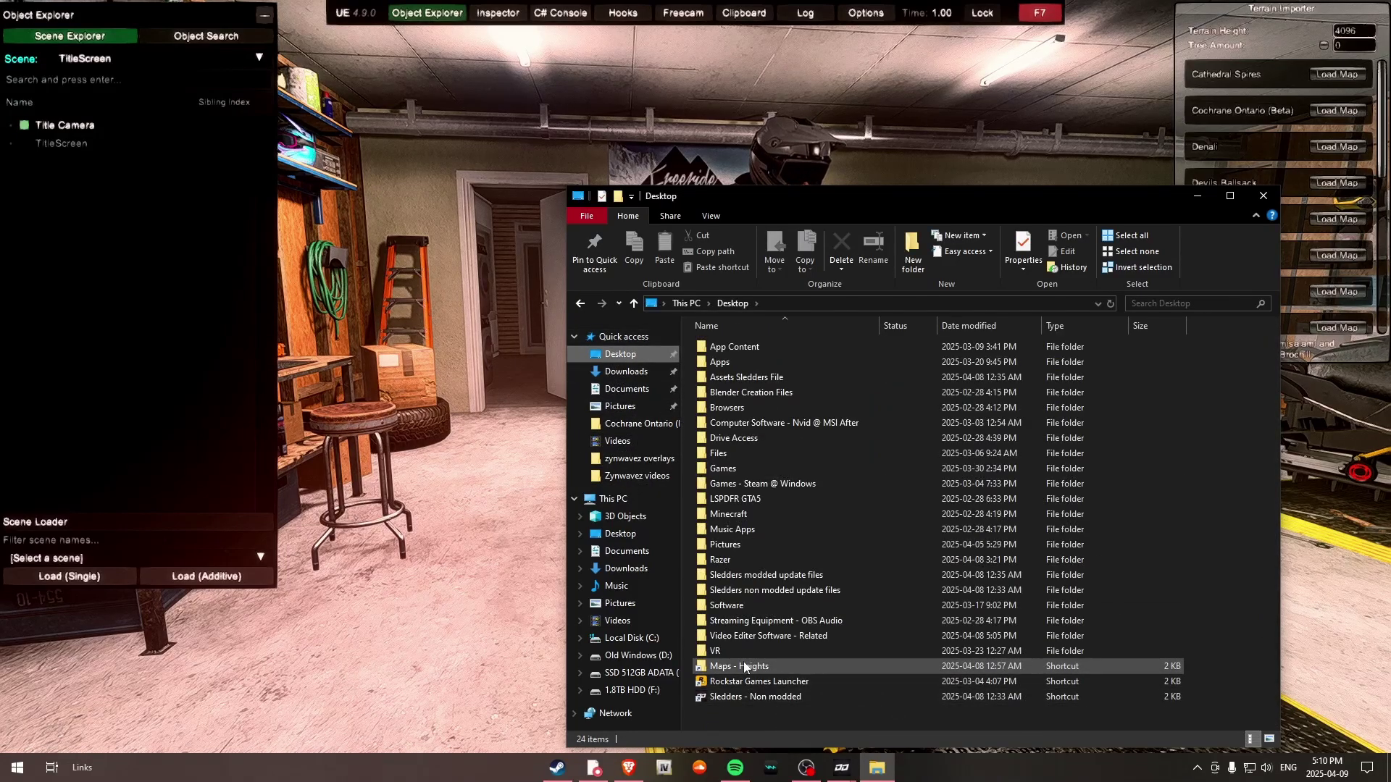
{"action": "double_click", "coordinate": [747, 666]}
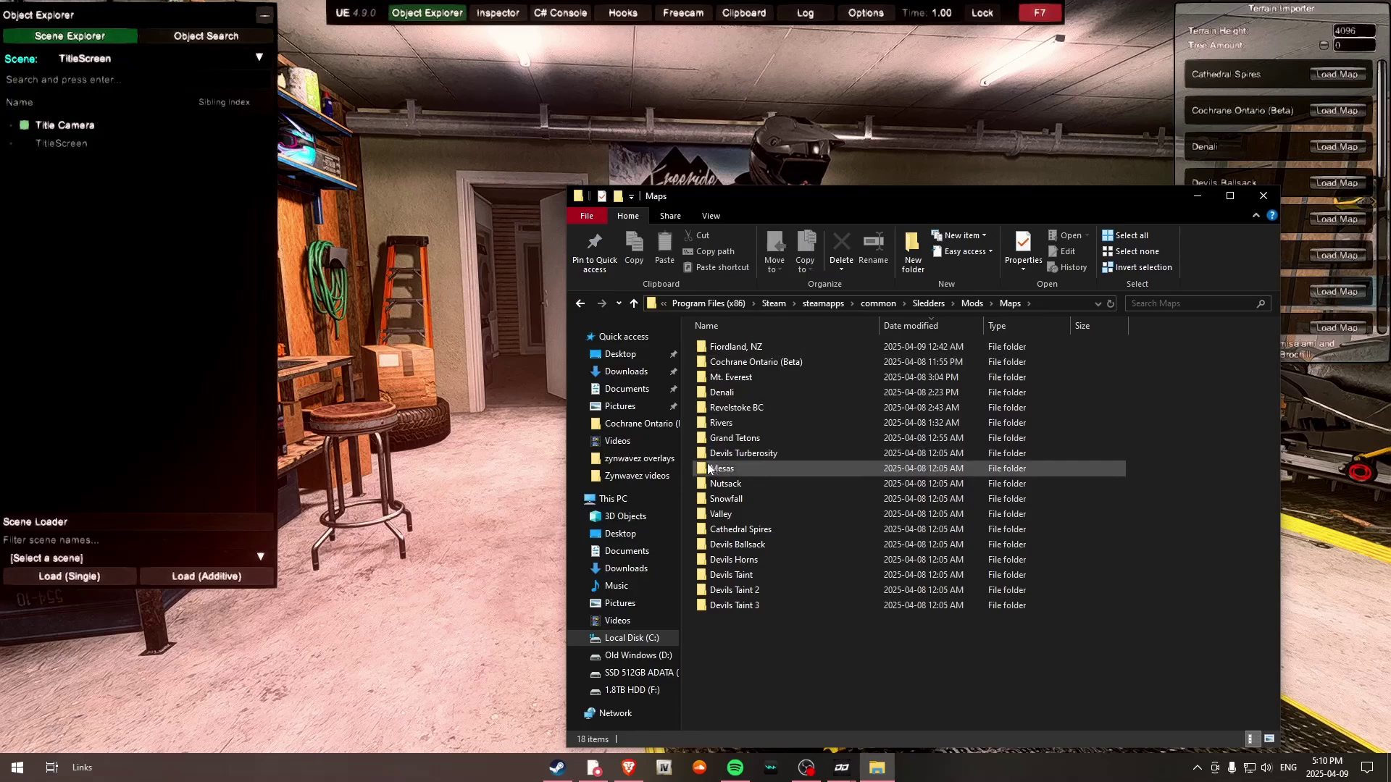
{"action": "left_click", "coordinate": [740, 501]}
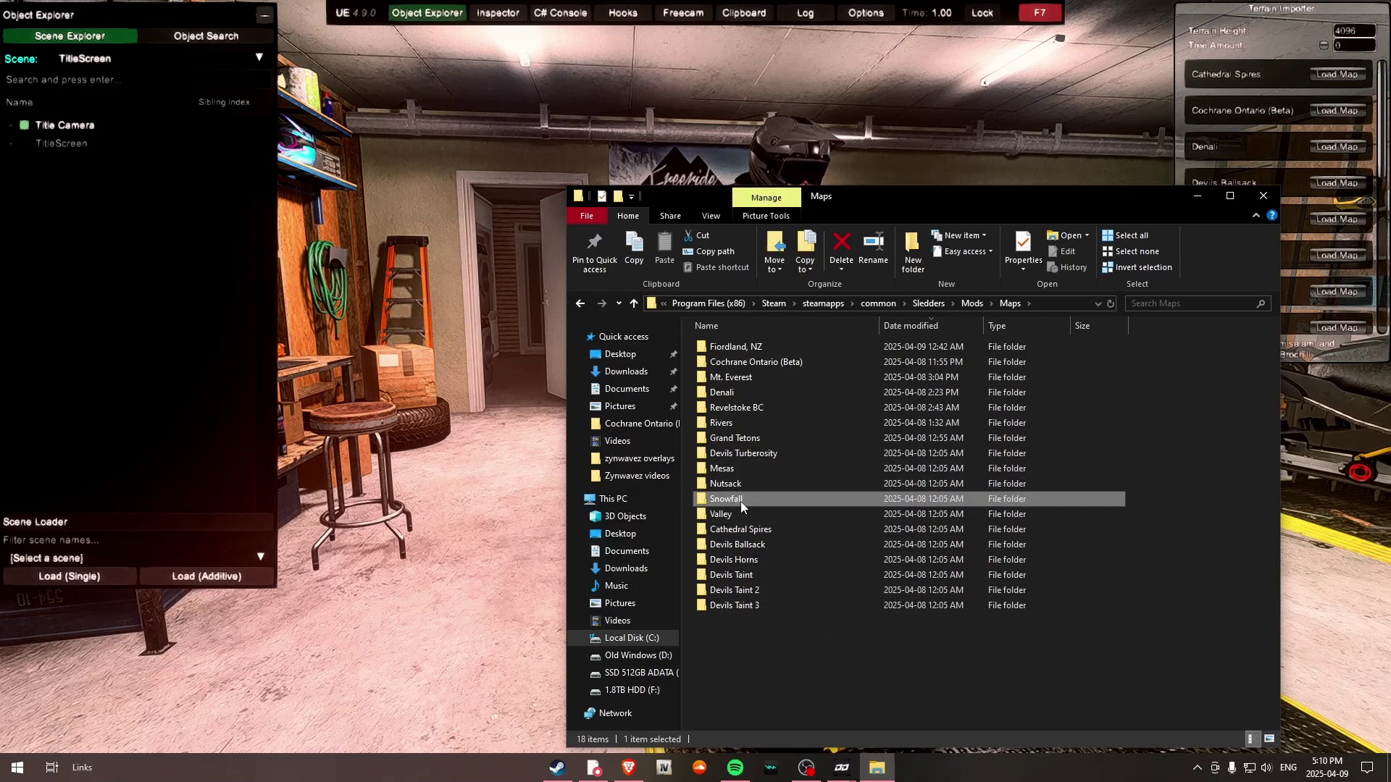
{"action": "double_click", "coordinate": [740, 502]}
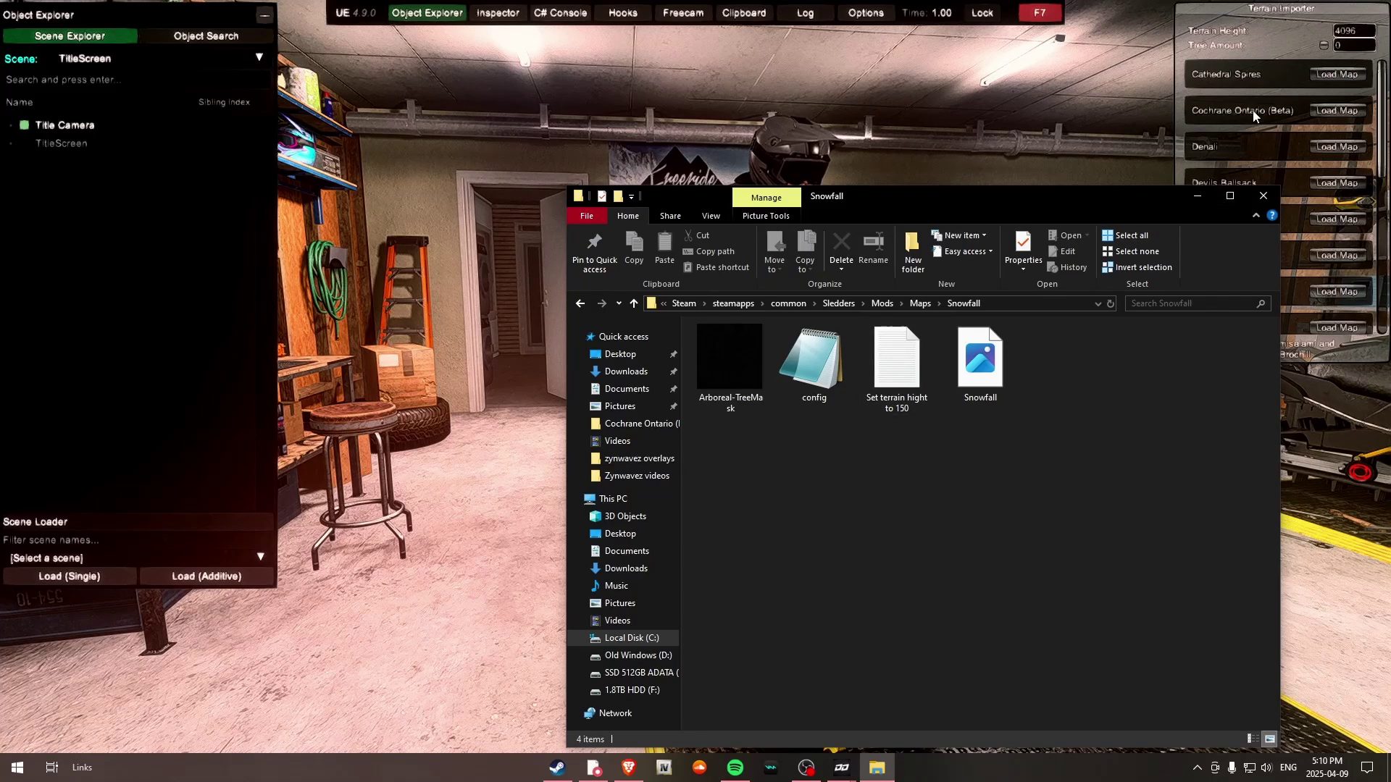
Set the Terrain Importer's terrain height to 150 and find the Snowfall entry in its map list.
{"action": "left_click", "coordinate": [1362, 38]}
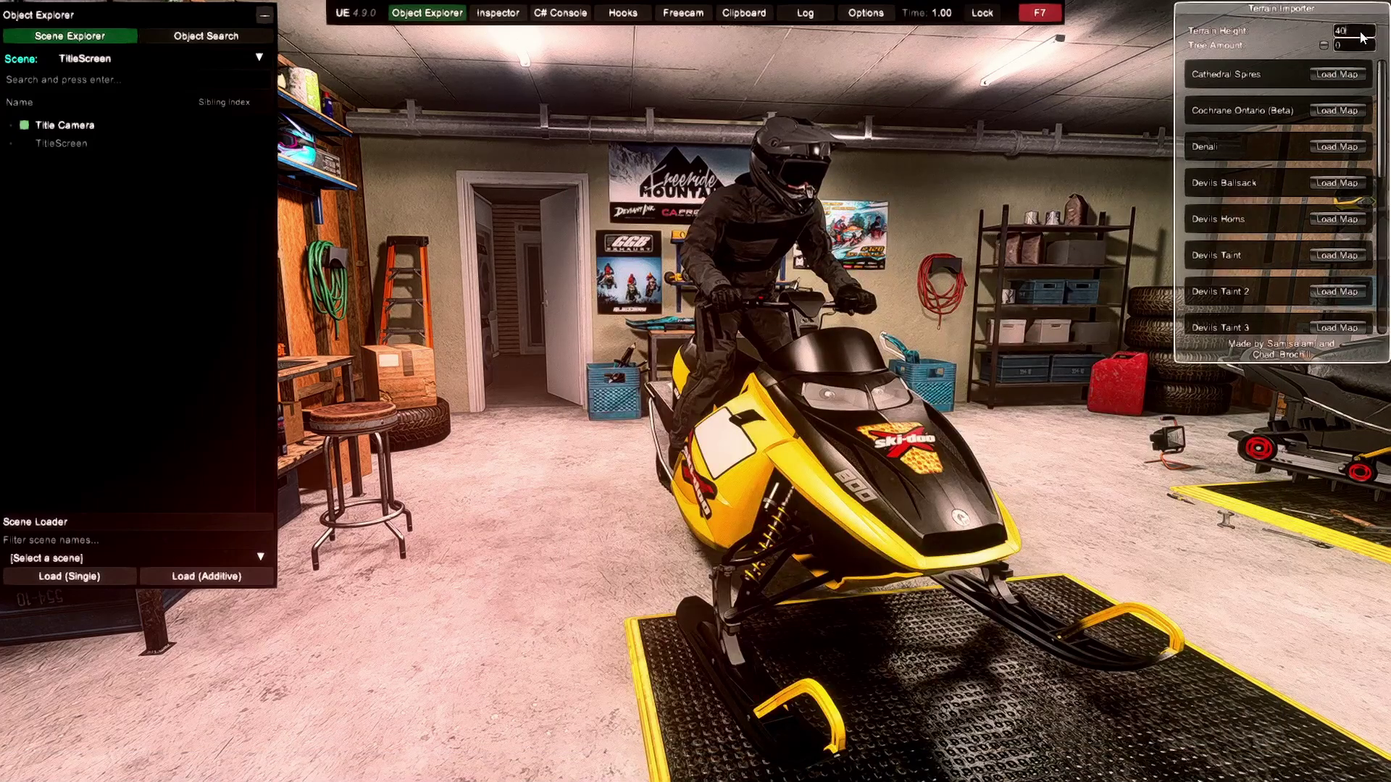
{"action": "type", "text": "150"}
{"action": "scroll", "coordinate": [1310, 263], "scroll_direction": "down", "scroll_amount": 3}
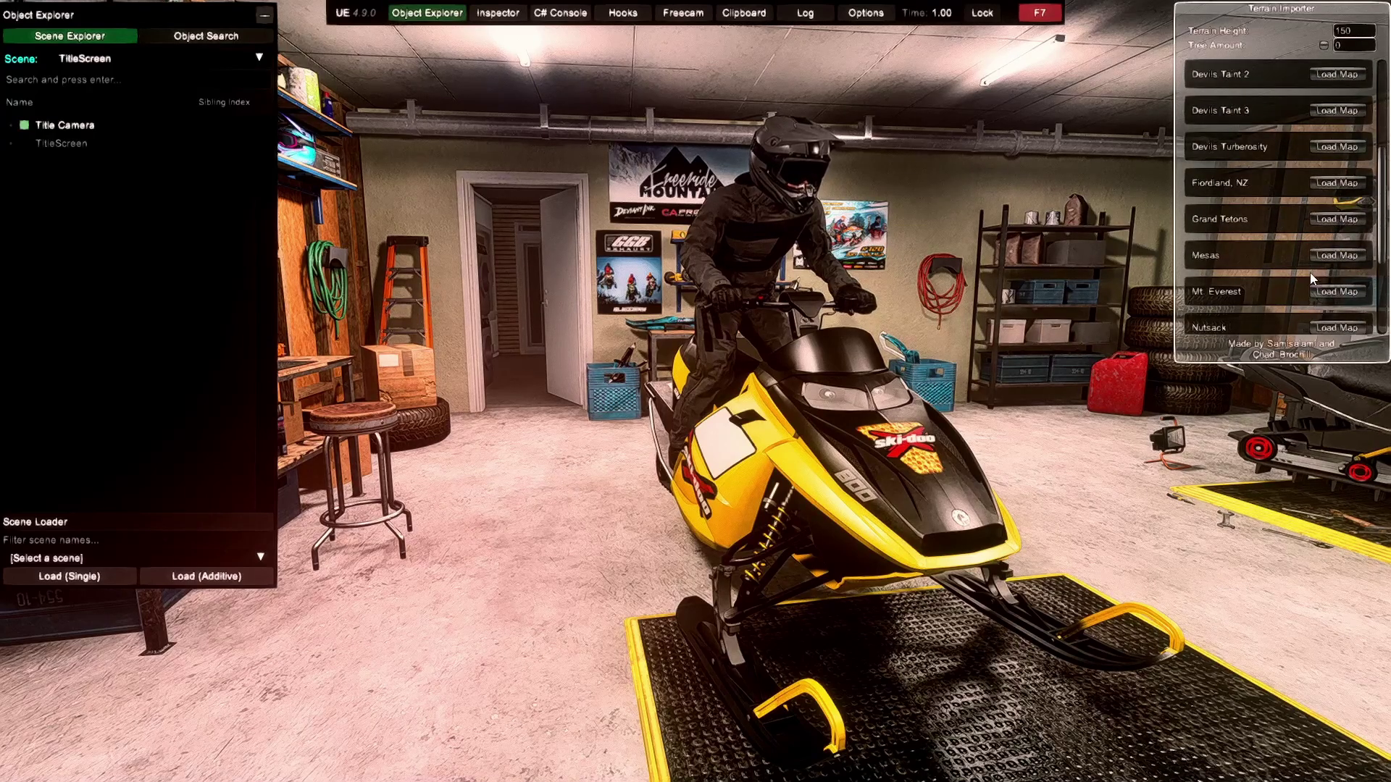
{"action": "scroll", "coordinate": [1310, 274], "scroll_direction": "down", "scroll_amount": 1}
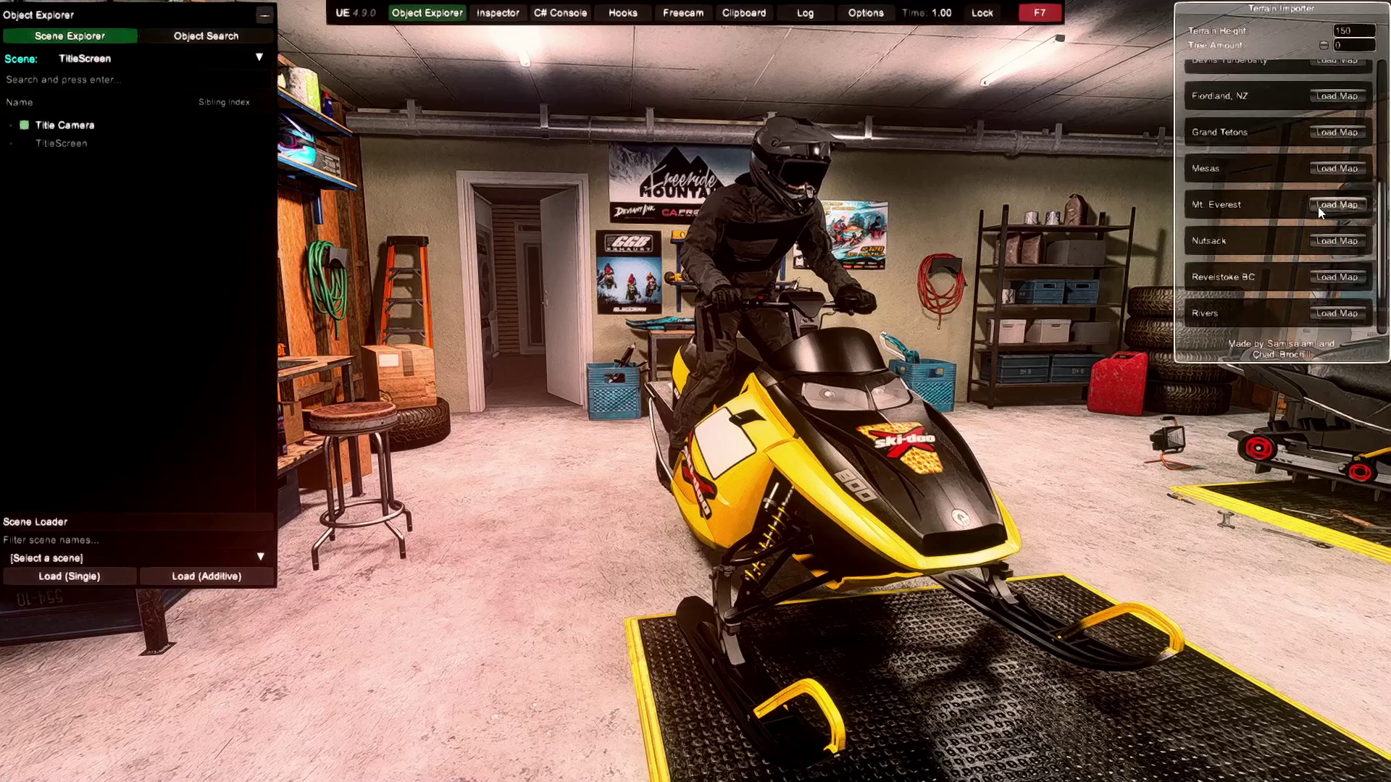
{"action": "scroll", "coordinate": [1320, 218], "scroll_direction": "up", "scroll_amount": 2}
{"action": "scroll", "coordinate": [1320, 219], "scroll_direction": "up", "scroll_amount": 3}
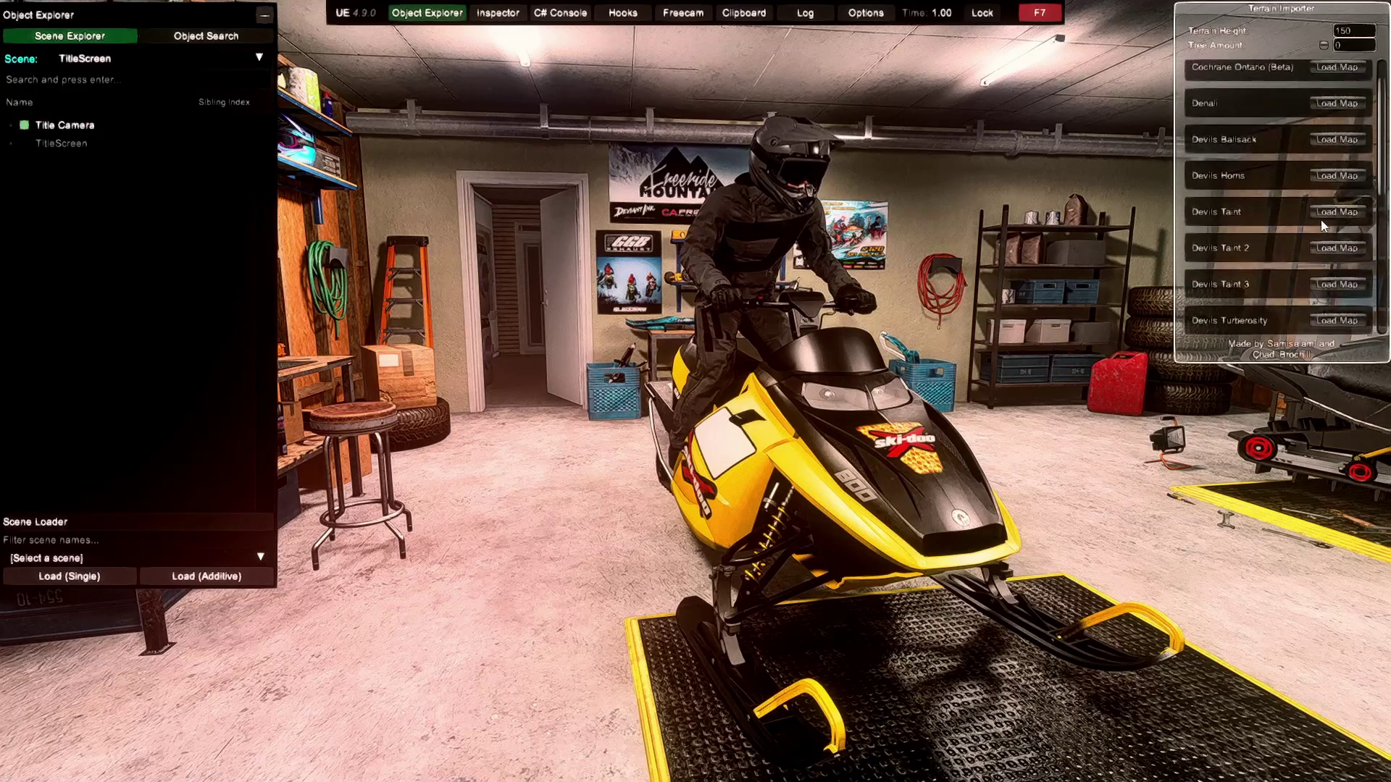
{"action": "scroll", "coordinate": [1313, 210], "scroll_direction": "down", "scroll_amount": 1}
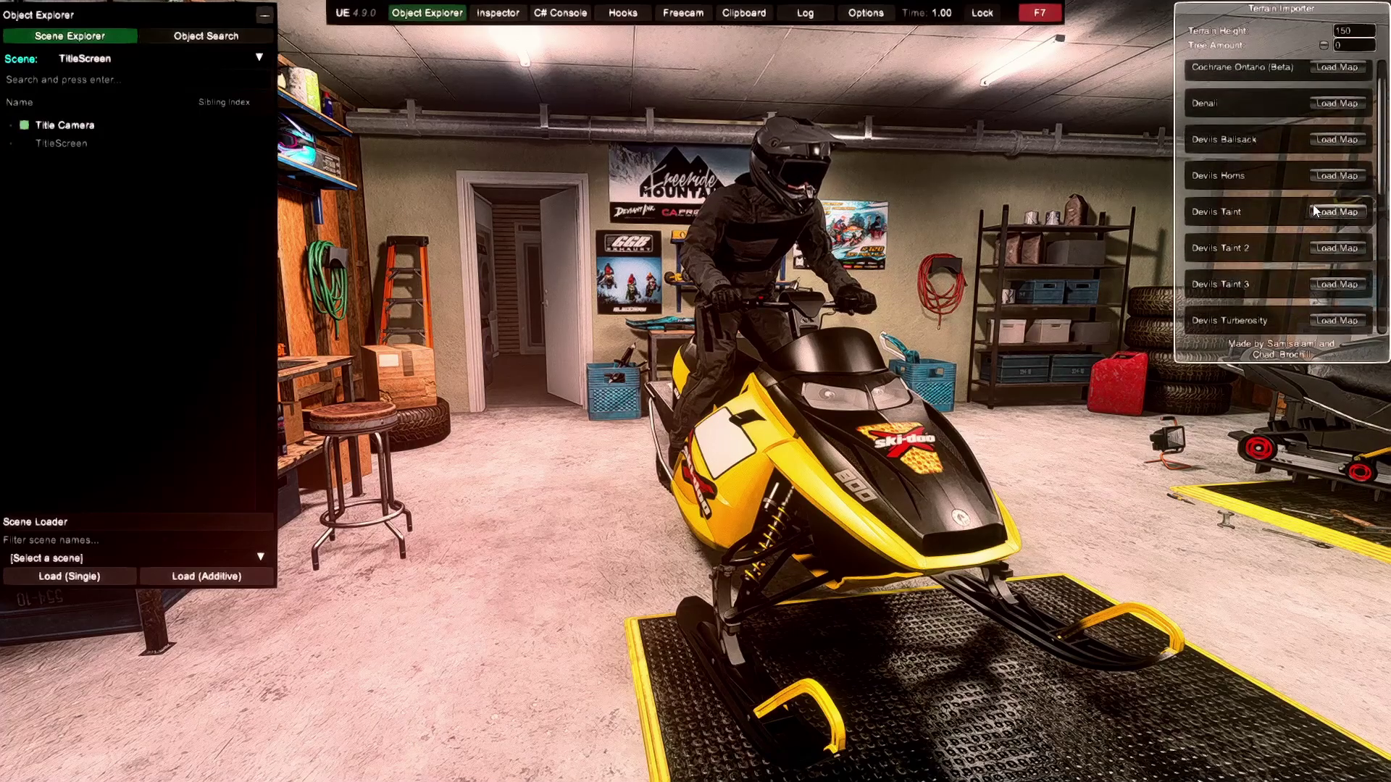
{"action": "scroll", "coordinate": [1287, 210], "scroll_direction": "down", "scroll_amount": 2}
{"action": "scroll", "coordinate": [1287, 213], "scroll_direction": "down", "scroll_amount": 1}
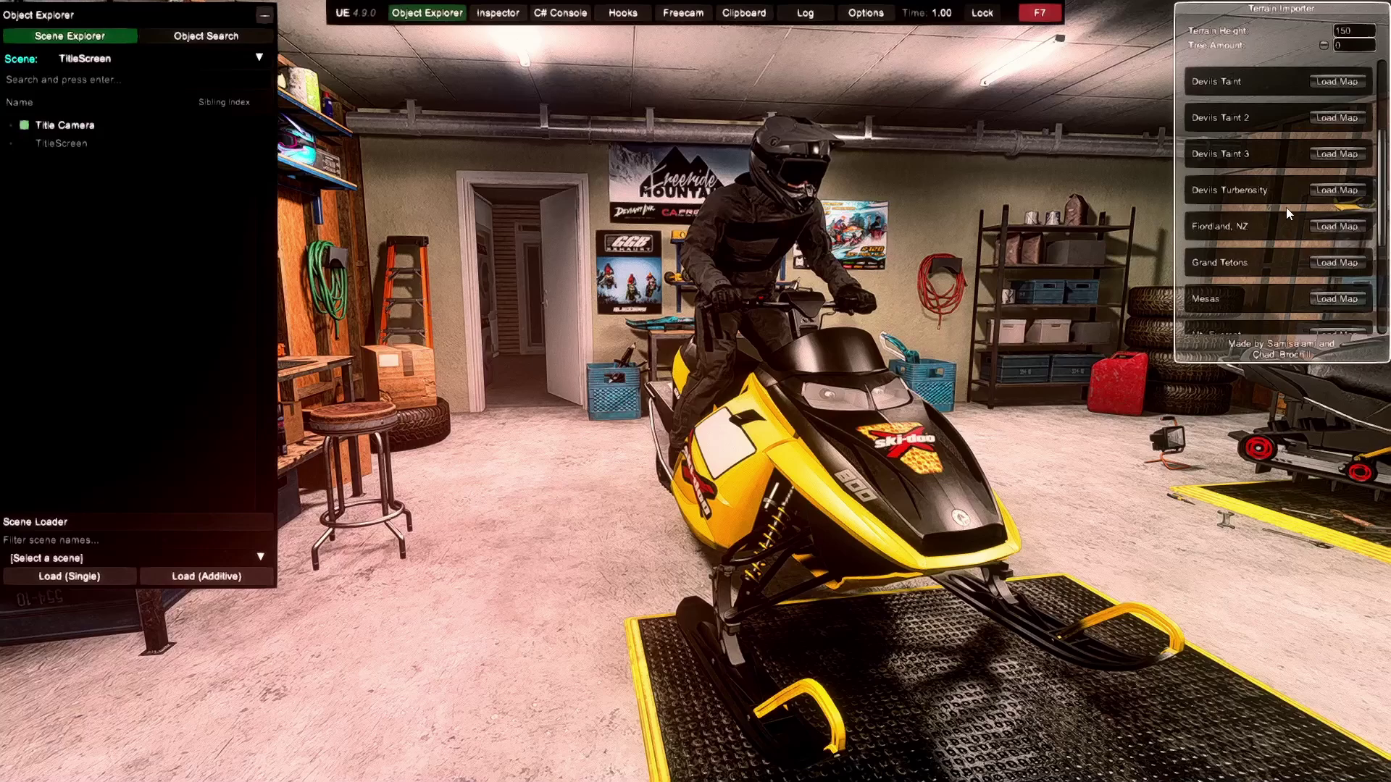
{"action": "scroll", "coordinate": [1244, 165], "scroll_direction": "down", "scroll_amount": 2}
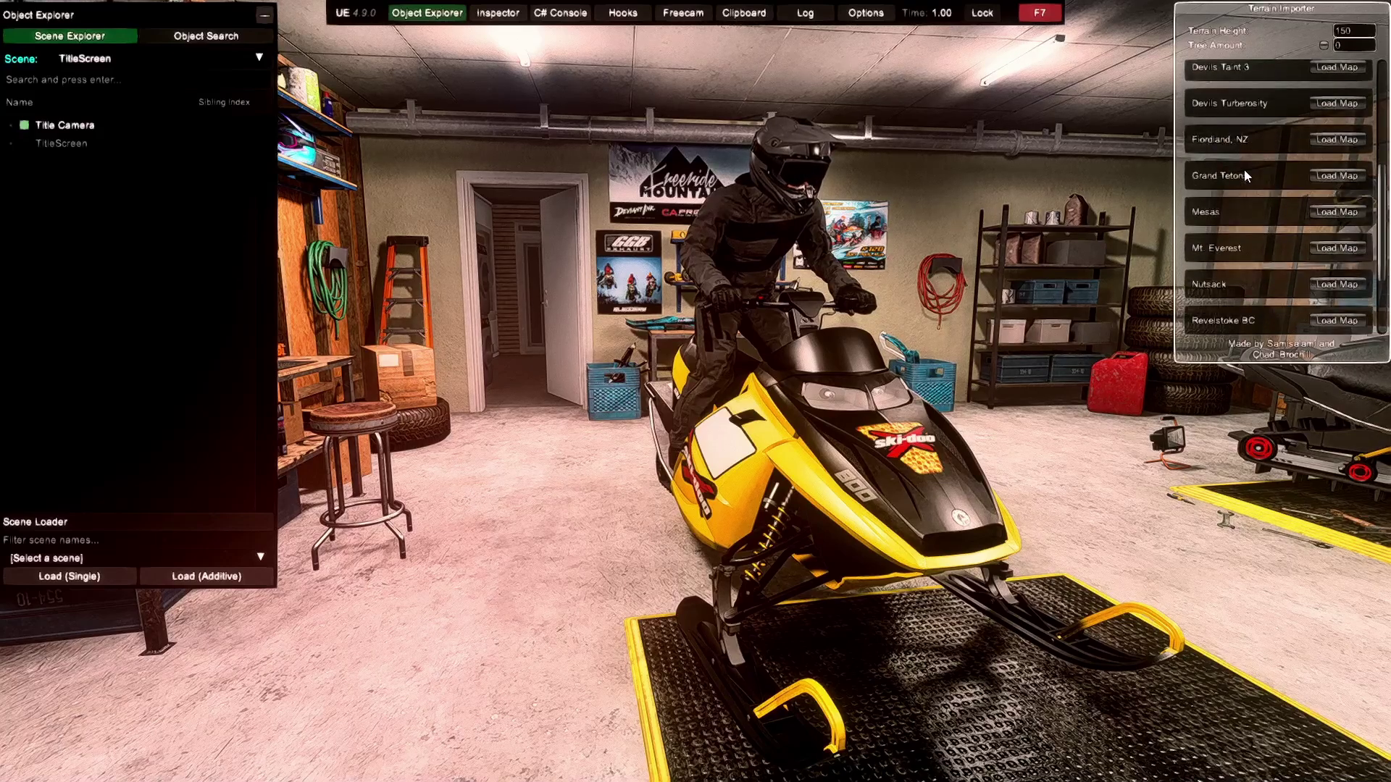
{"action": "scroll", "coordinate": [1228, 242], "scroll_direction": "down", "scroll_amount": 3}
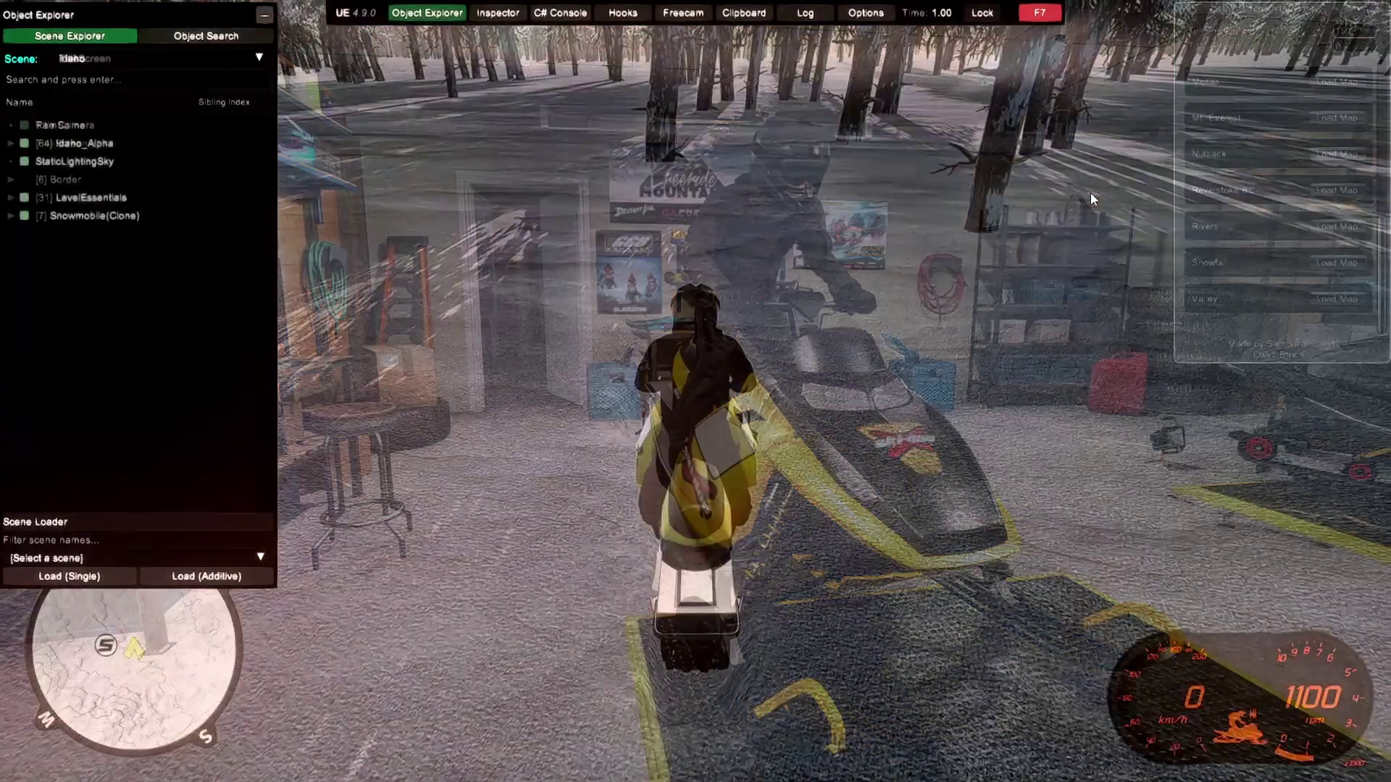
Hide the in-game Object Explorer overlay and resume play from the pause menu.
{"action": "key", "text": "F7"}
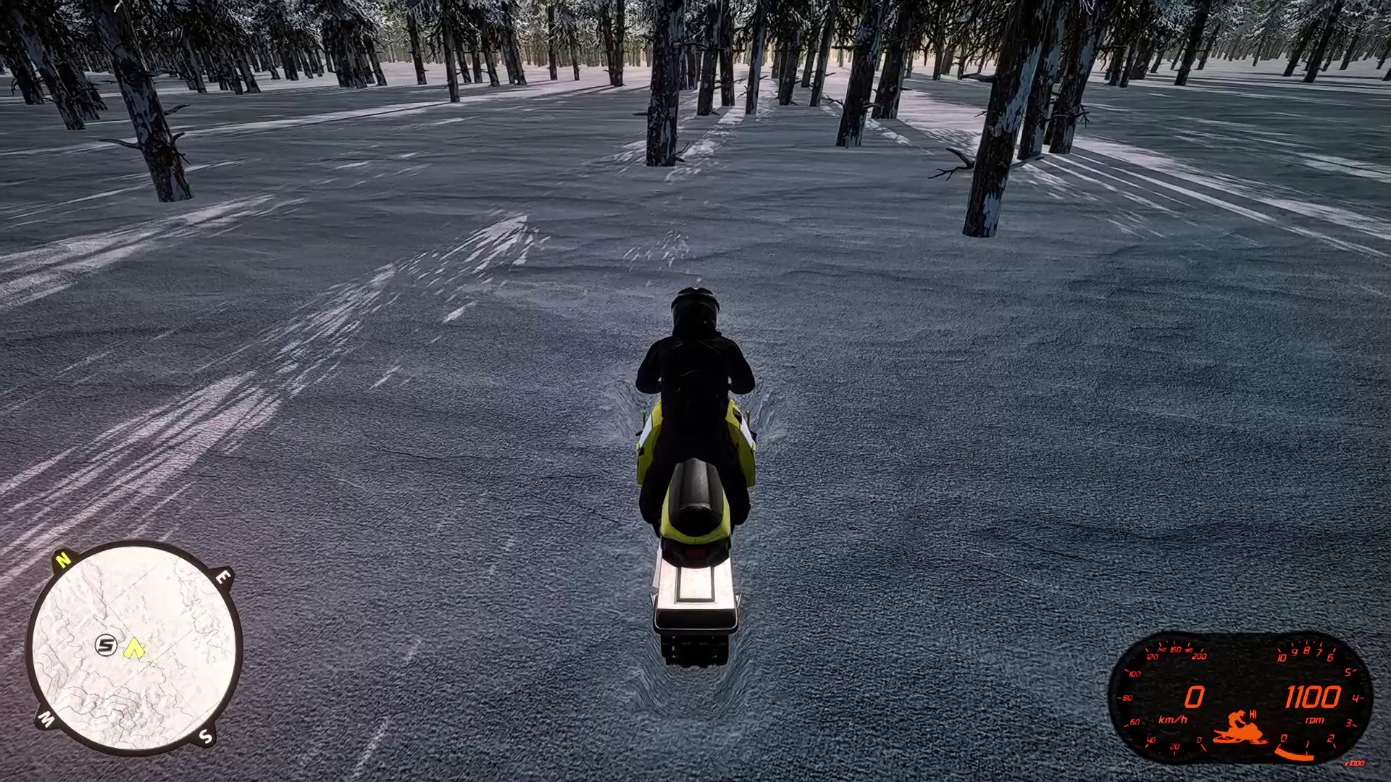
{"action": "key", "text": "h"}
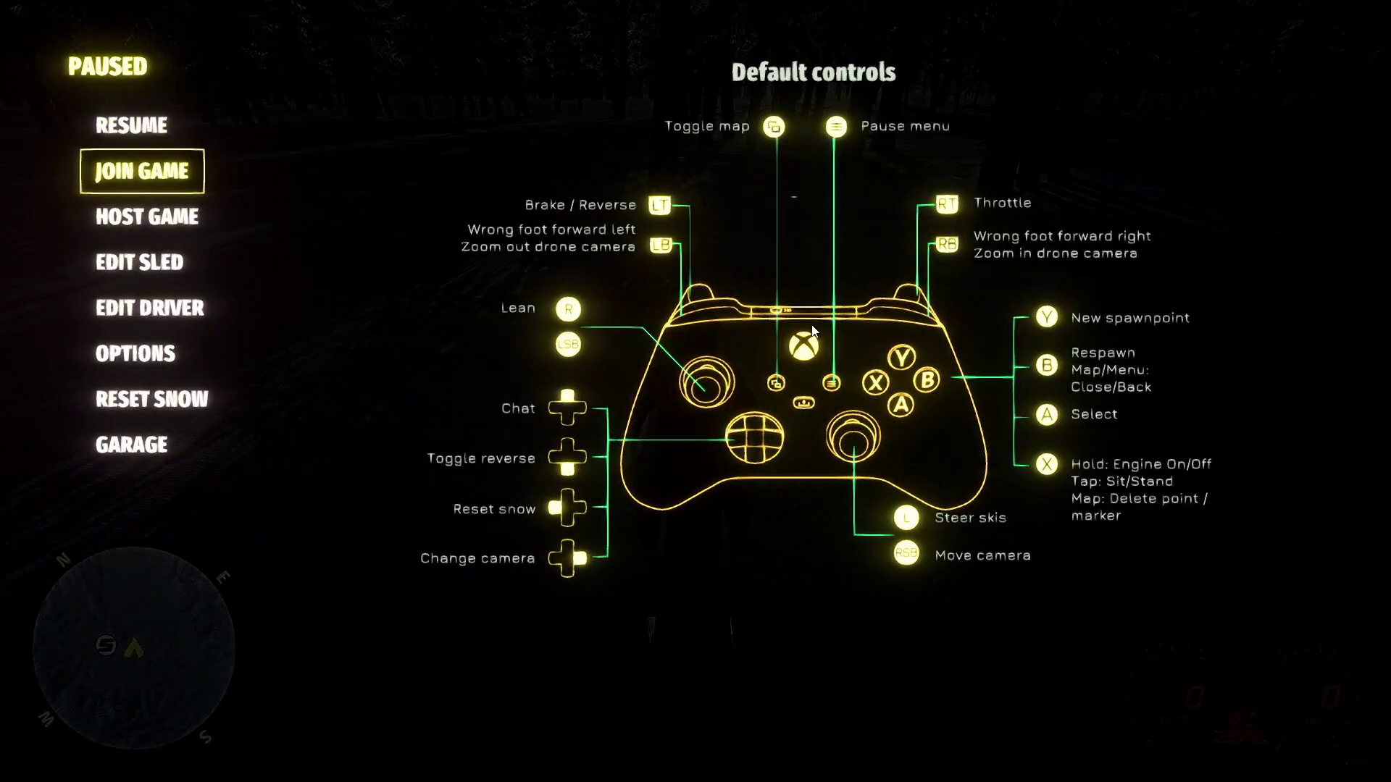
{"action": "key", "text": "Escape"}
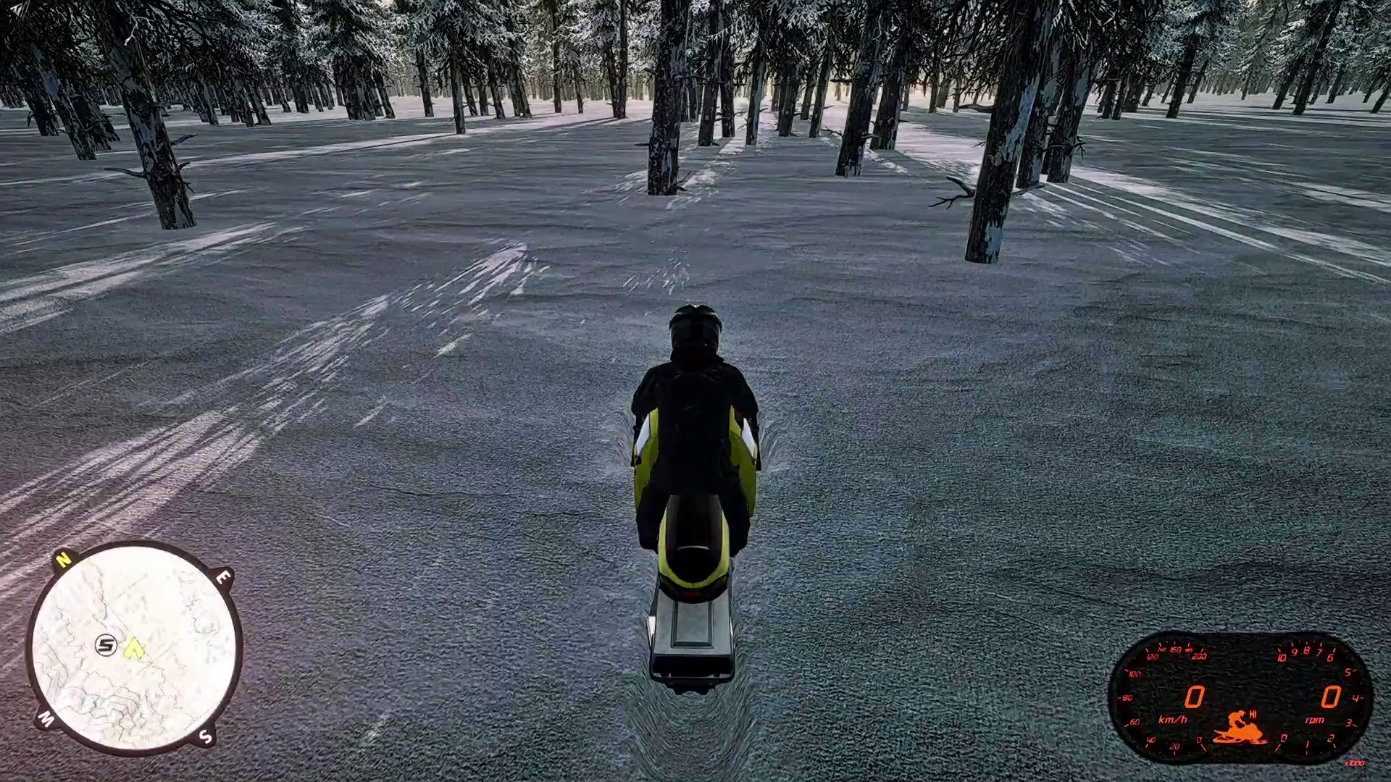
Open the multiplayer game list from the paused session, try the us-east1 region filter, and set the region back to Any.
{"action": "key", "text": "Escape"}
{"action": "key", "text": "Down"}
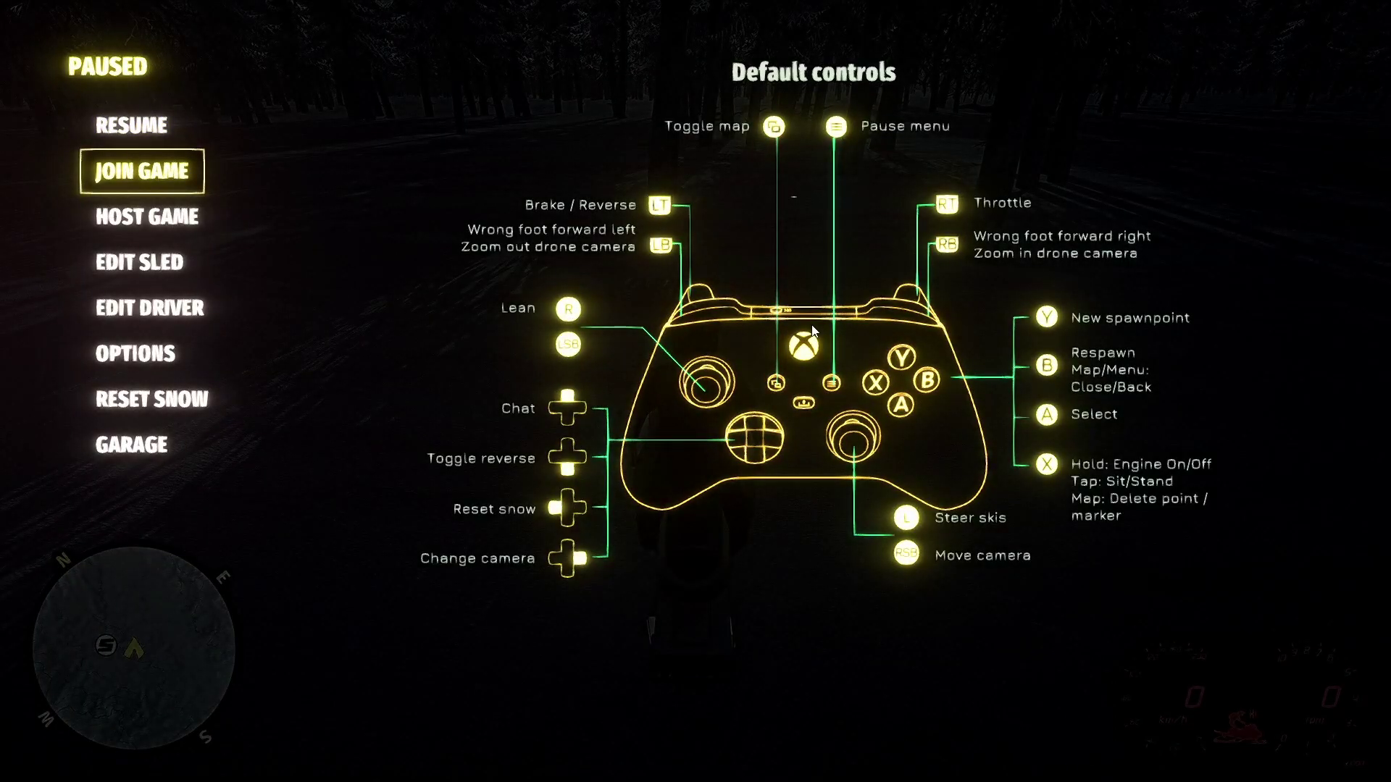
{"action": "key", "text": "Return"}
{"action": "key", "text": "Down"}
{"action": "key", "text": "Right"}
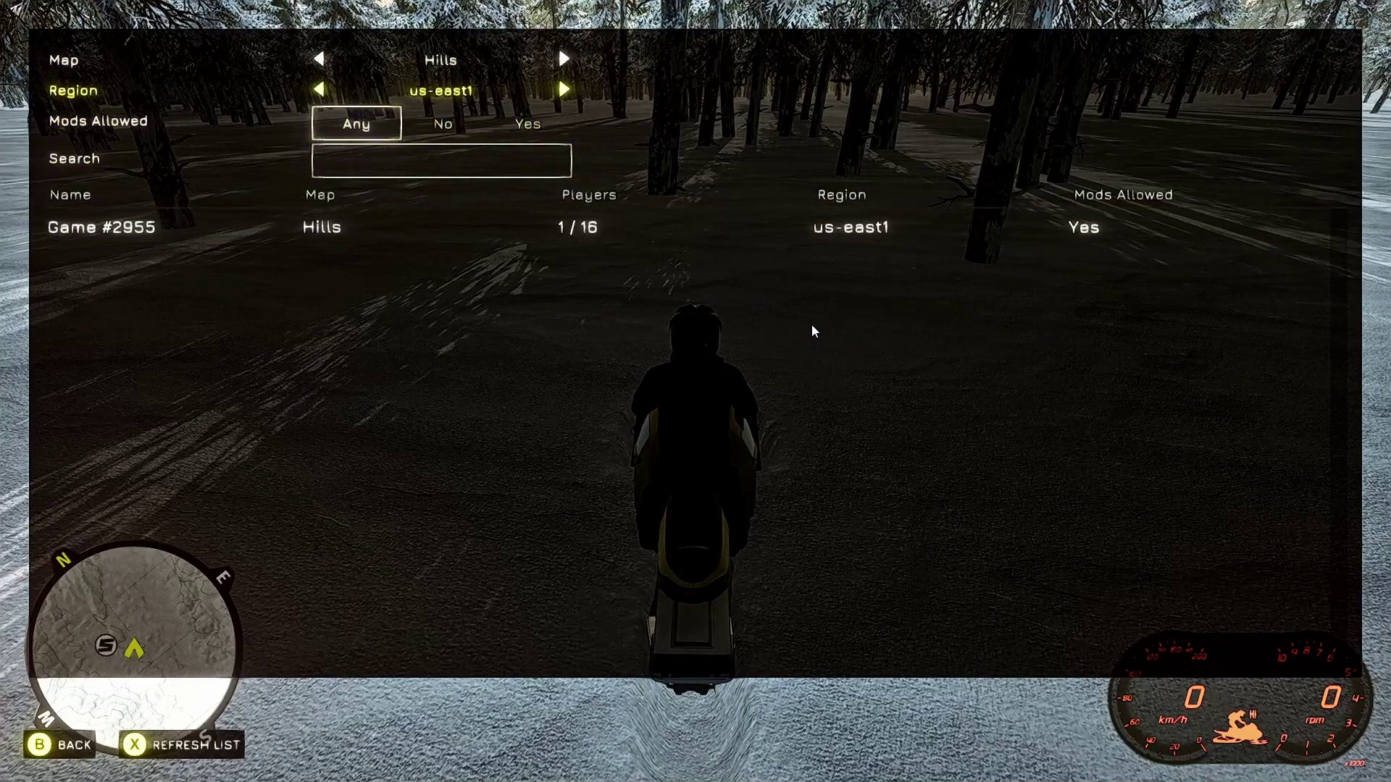
{"action": "key", "text": "Left"}
Examine the hosted Hills games and the map, region and mods filters in the multiplayer game list.
{"action": "key", "text": "Down"}
{"action": "key", "text": "Down"}
{"action": "key", "text": "Down"}
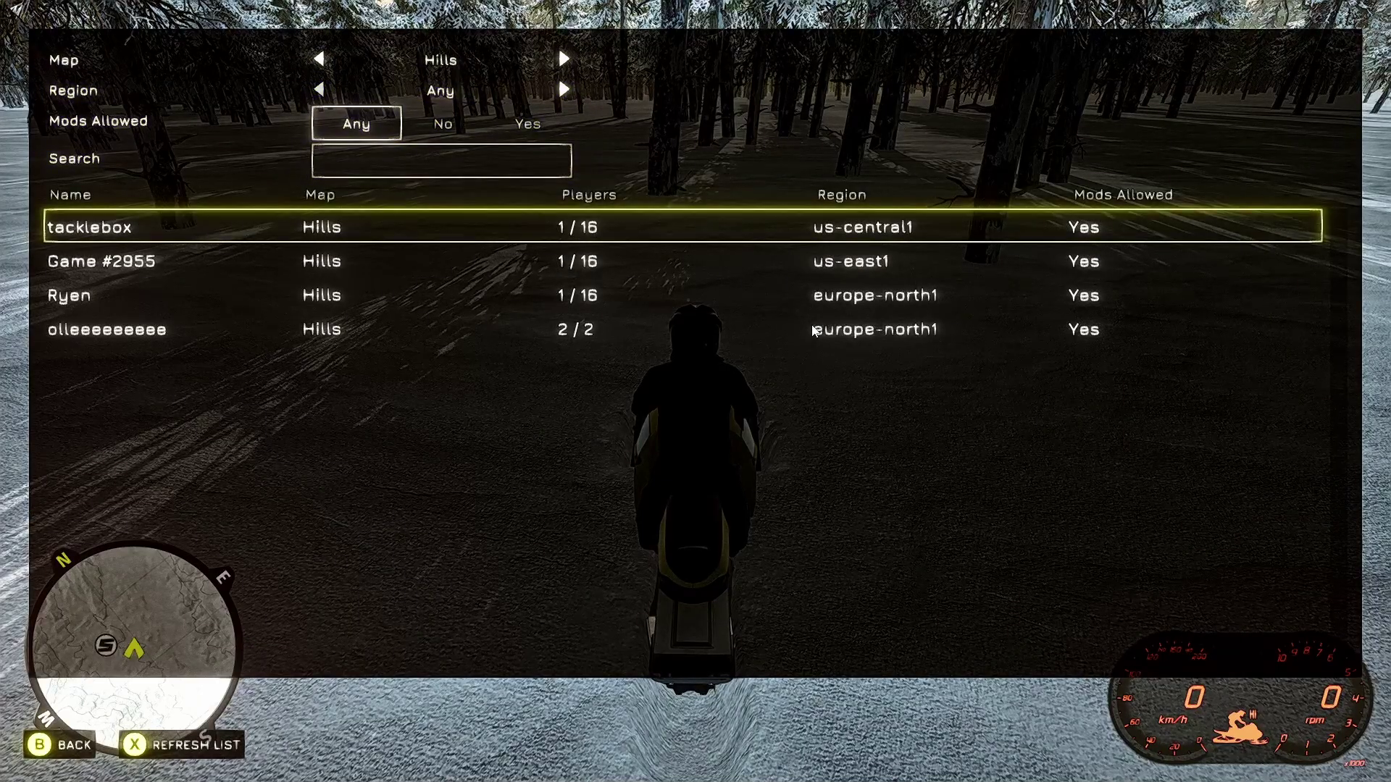
{"action": "key", "text": "Down"}
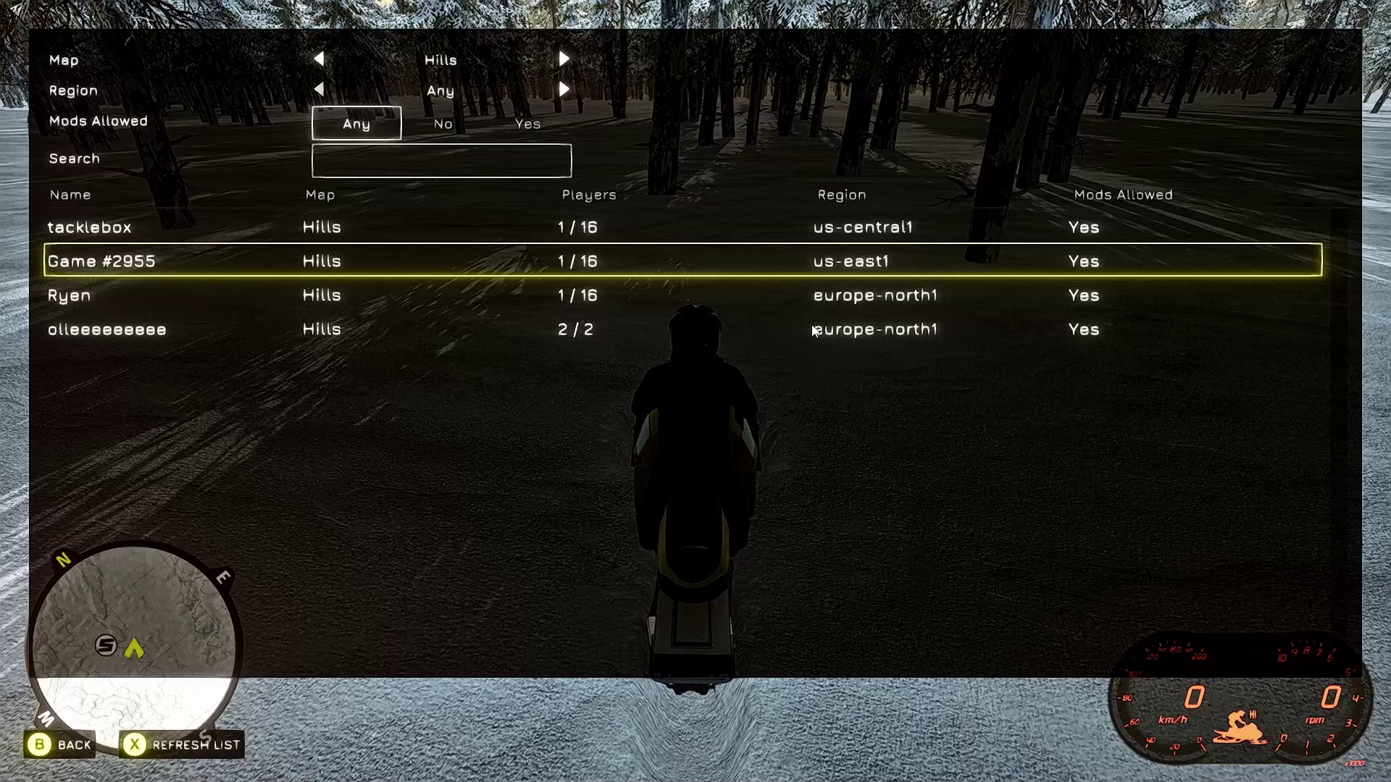
{"action": "key", "text": "Down"}
{"action": "key", "text": "Down"}
{"action": "key", "text": "Up"}
{"action": "key", "text": "Up"}
{"action": "key", "text": "Down"}
{"action": "key", "text": "Up"}
{"action": "key", "text": "Up"}
{"action": "key", "text": "Up"}
{"action": "key", "text": "Up"}
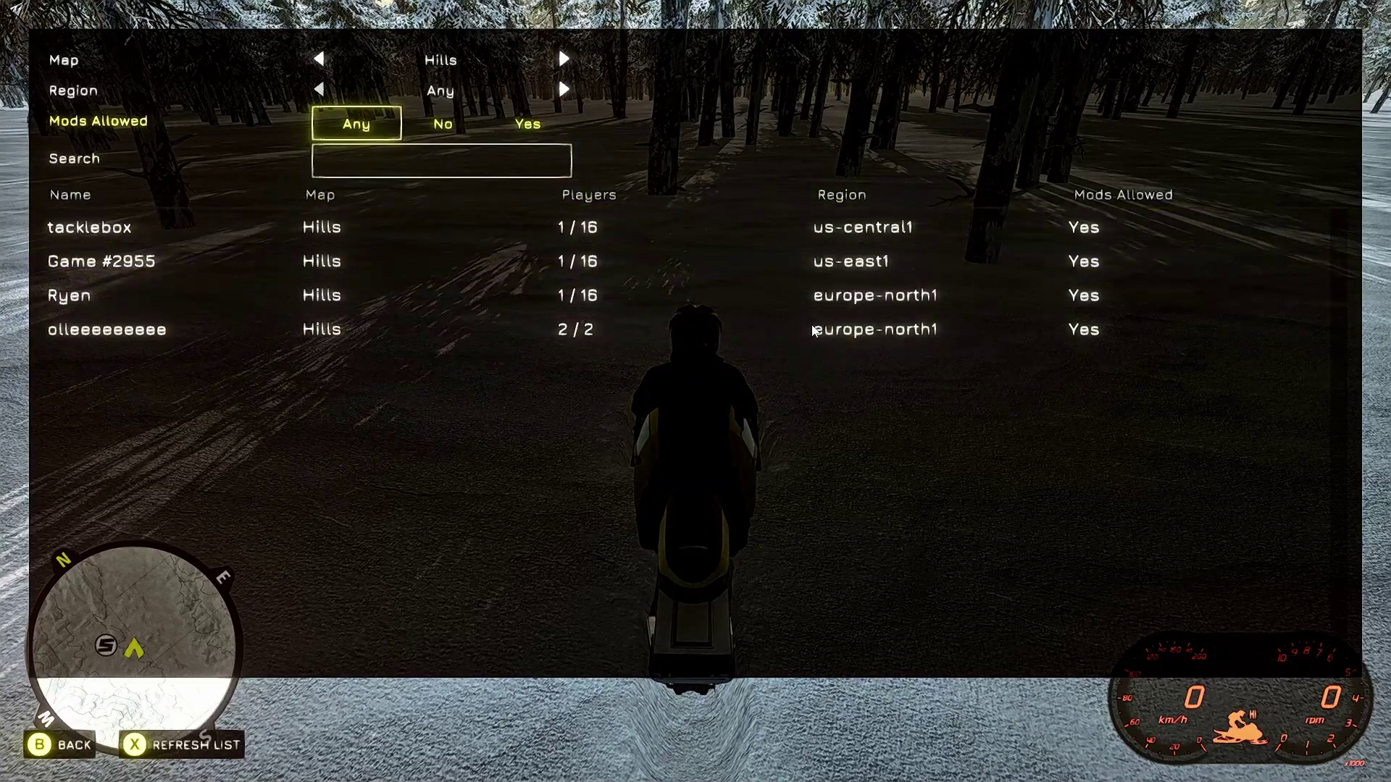
{"action": "key", "text": "Up"}
{"action": "key", "text": "Up"}
{"action": "key", "text": "Down"}
{"action": "key", "text": "Down"}
{"action": "key", "text": "Down"}
{"action": "key", "text": "Down"}
{"action": "key", "text": "Down"}
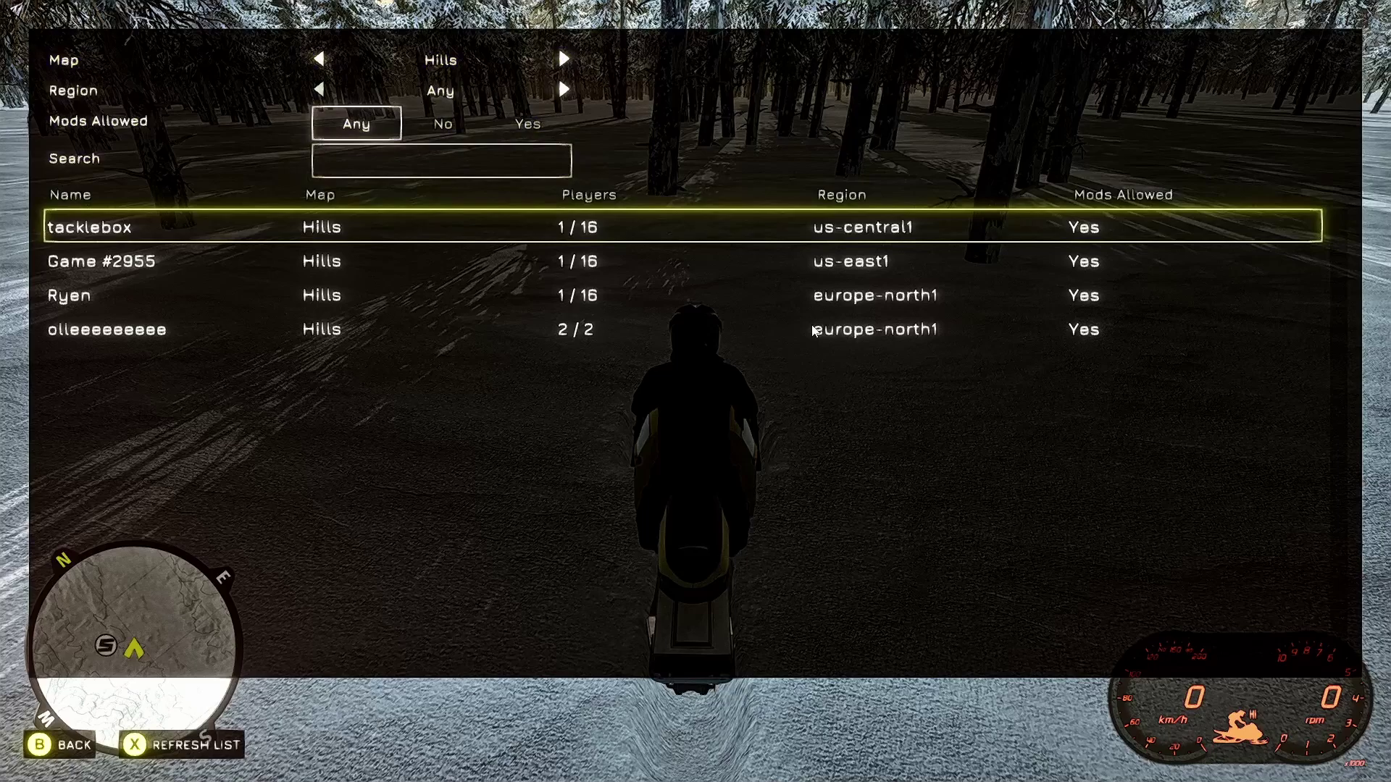
{"action": "key", "text": "Down"}
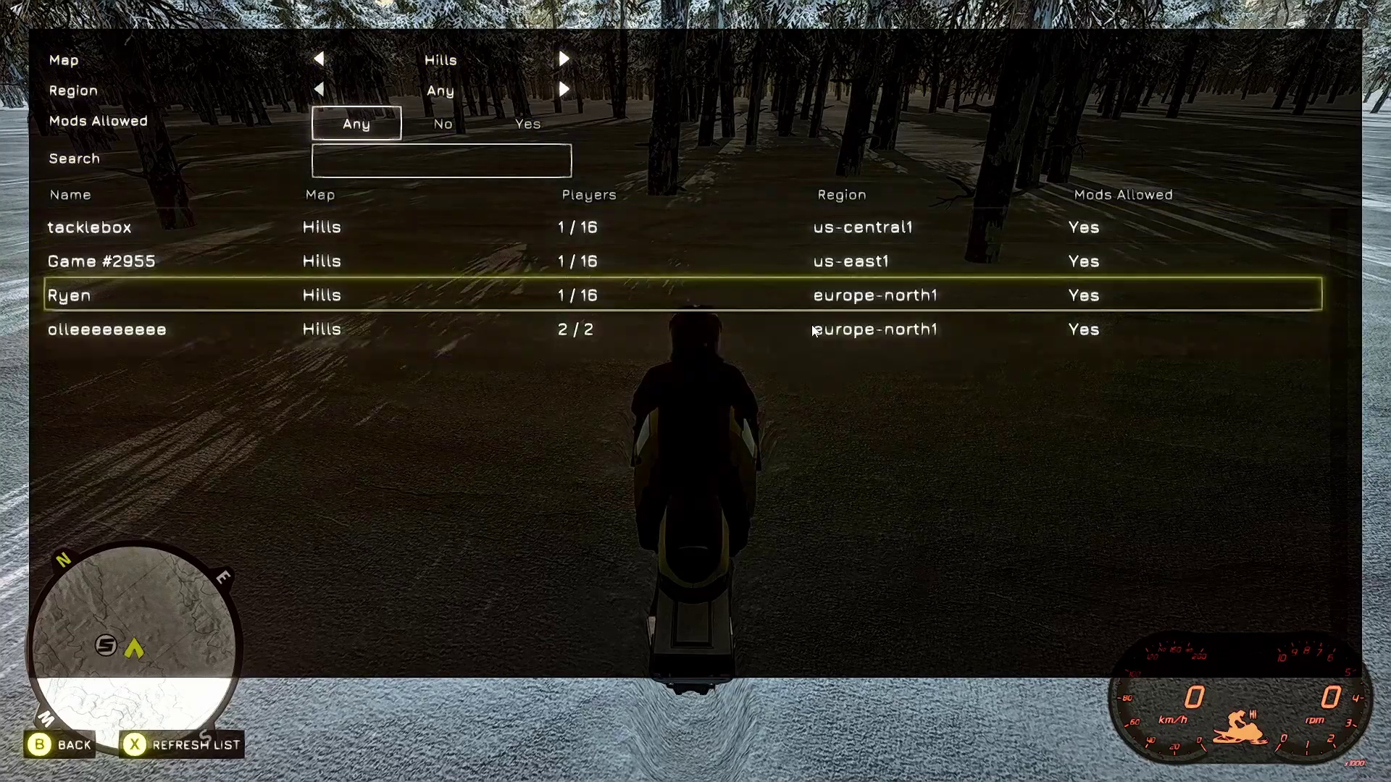
{"action": "key", "text": "Down"}
{"action": "key", "text": "Up"}
{"action": "key", "text": "Up"}
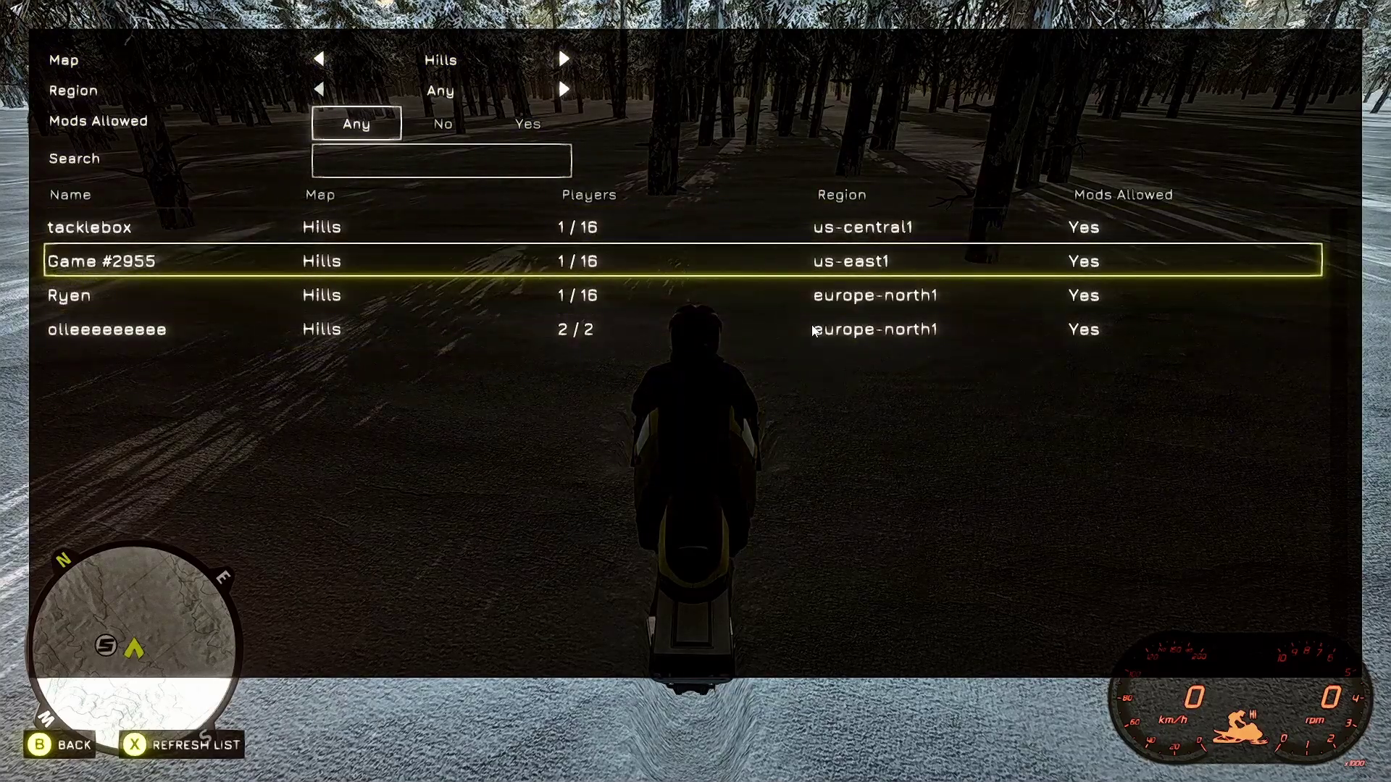
Leave the multiplayer game list, return to the garage, and exit Sledders.
{"action": "key", "text": "Escape"}
{"action": "key", "text": "Down"}
{"action": "key", "text": "Down"}
{"action": "key", "text": "Down"}
{"action": "key", "text": "Down"}
{"action": "key", "text": "Down"}
{"action": "key", "text": "Down"}
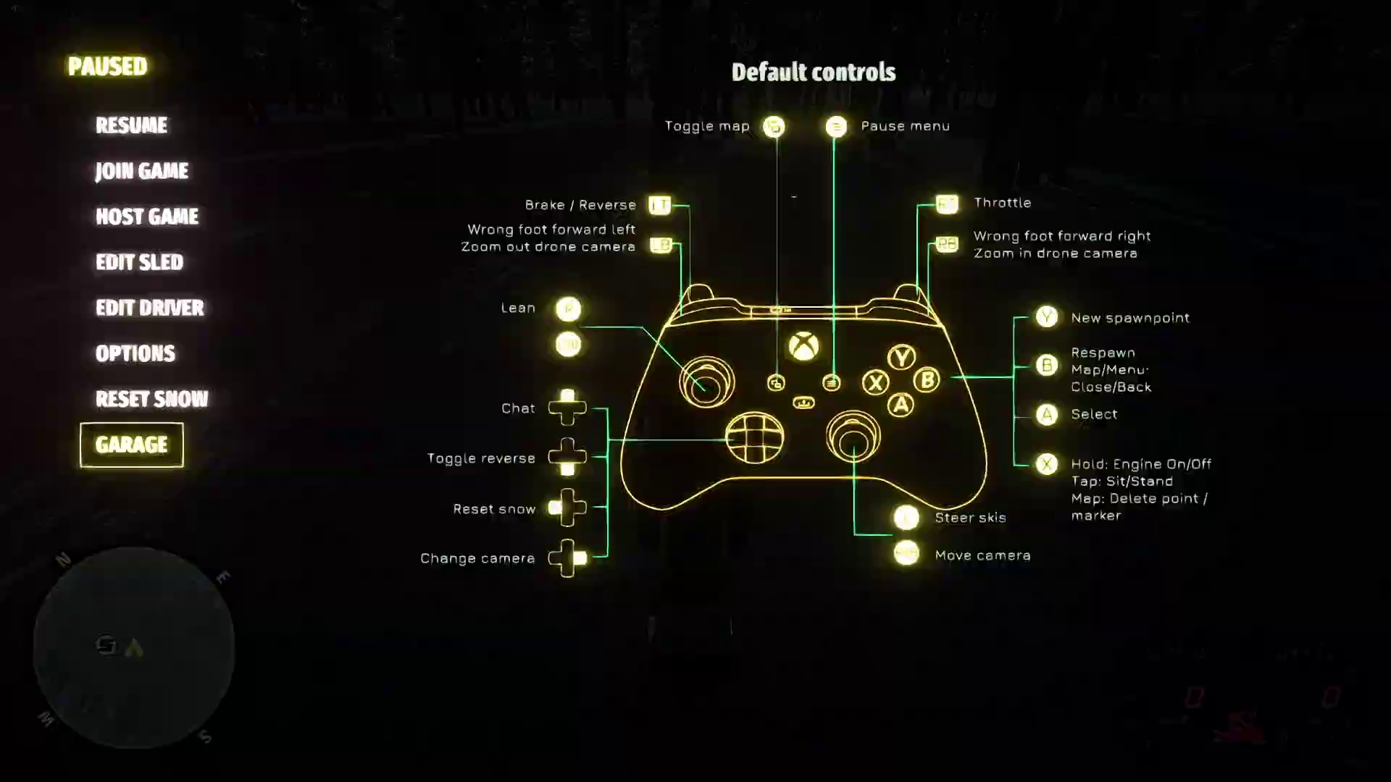
{"action": "key", "text": "Return"}
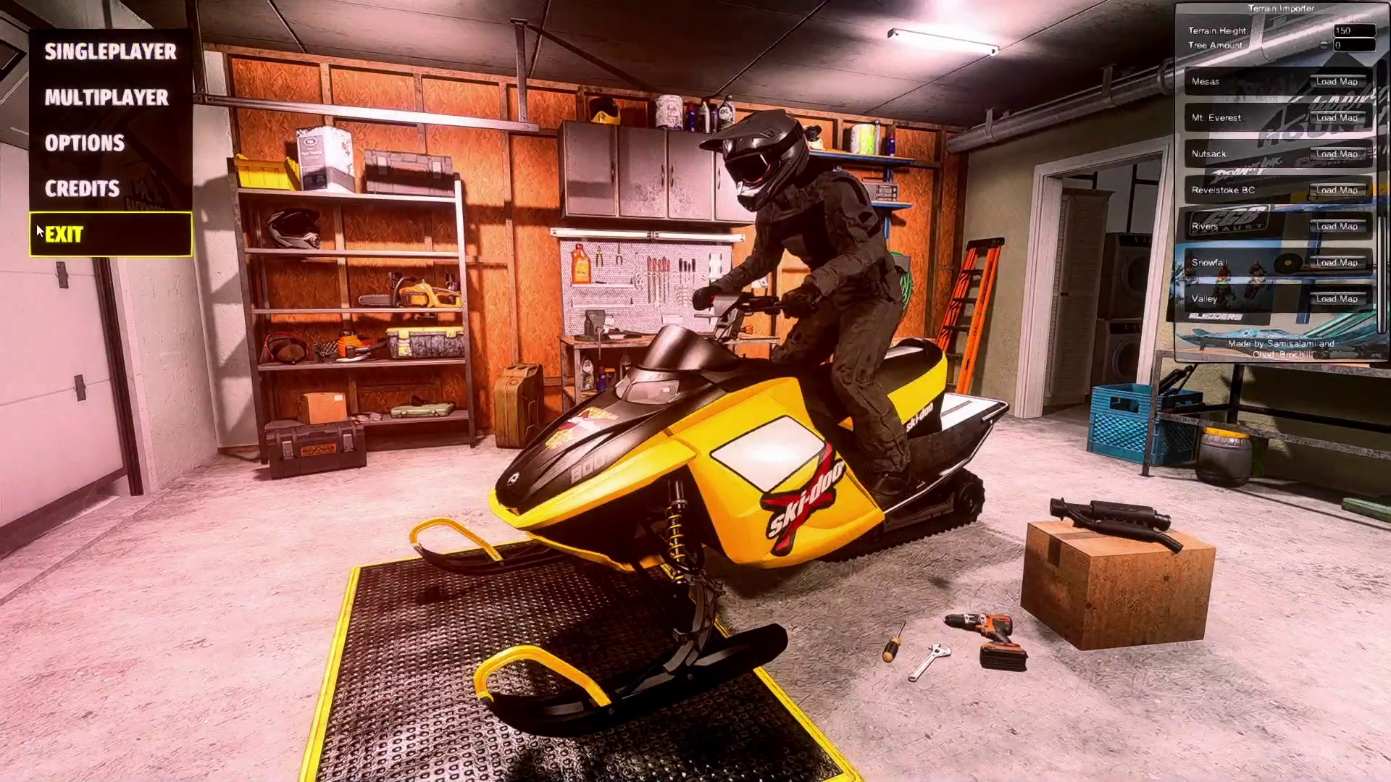
{"action": "left_click", "coordinate": [94, 239]}
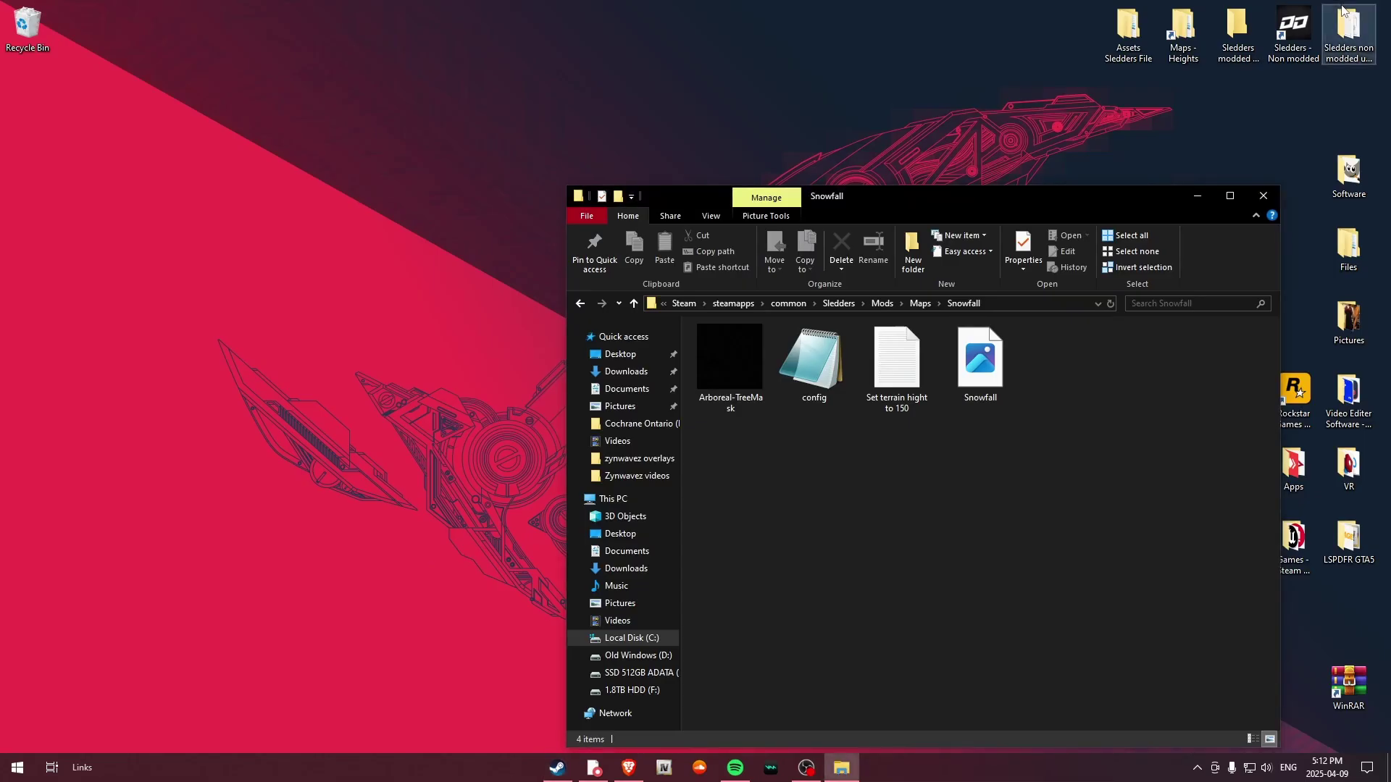
Examine the config file in the Snowfall map folder, and close both Notepad and File Explorer.
{"action": "left_click", "coordinate": [844, 161]}
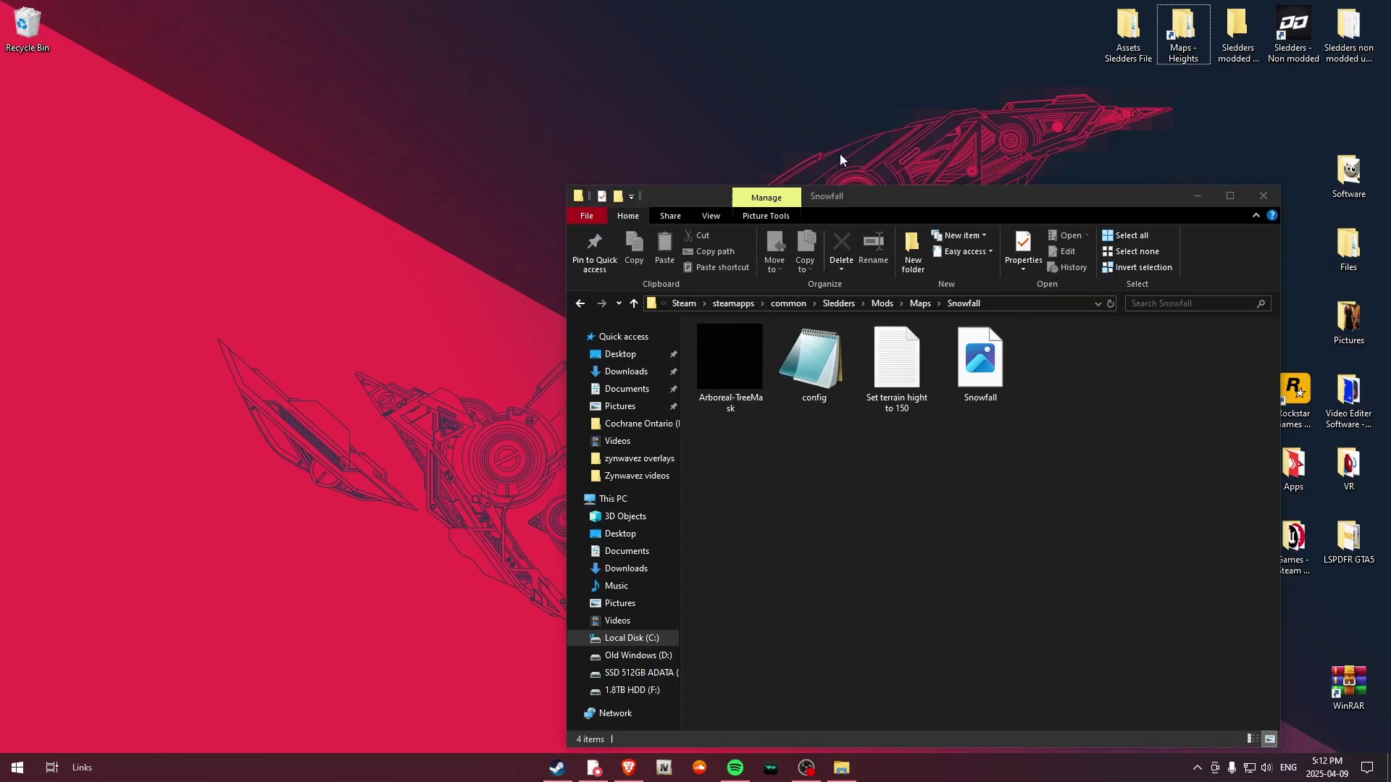
{"action": "left_click", "coordinate": [1281, 197]}
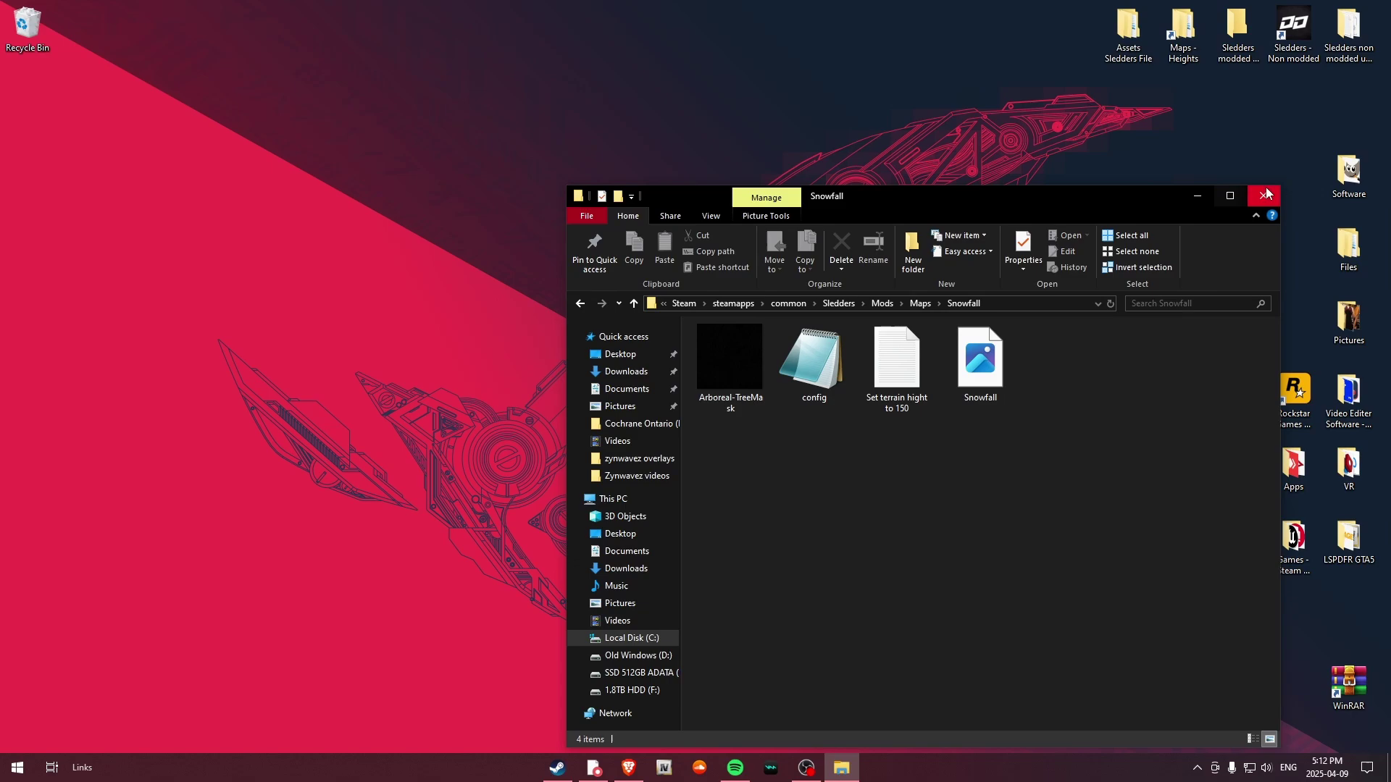
{"action": "double_click", "coordinate": [805, 381]}
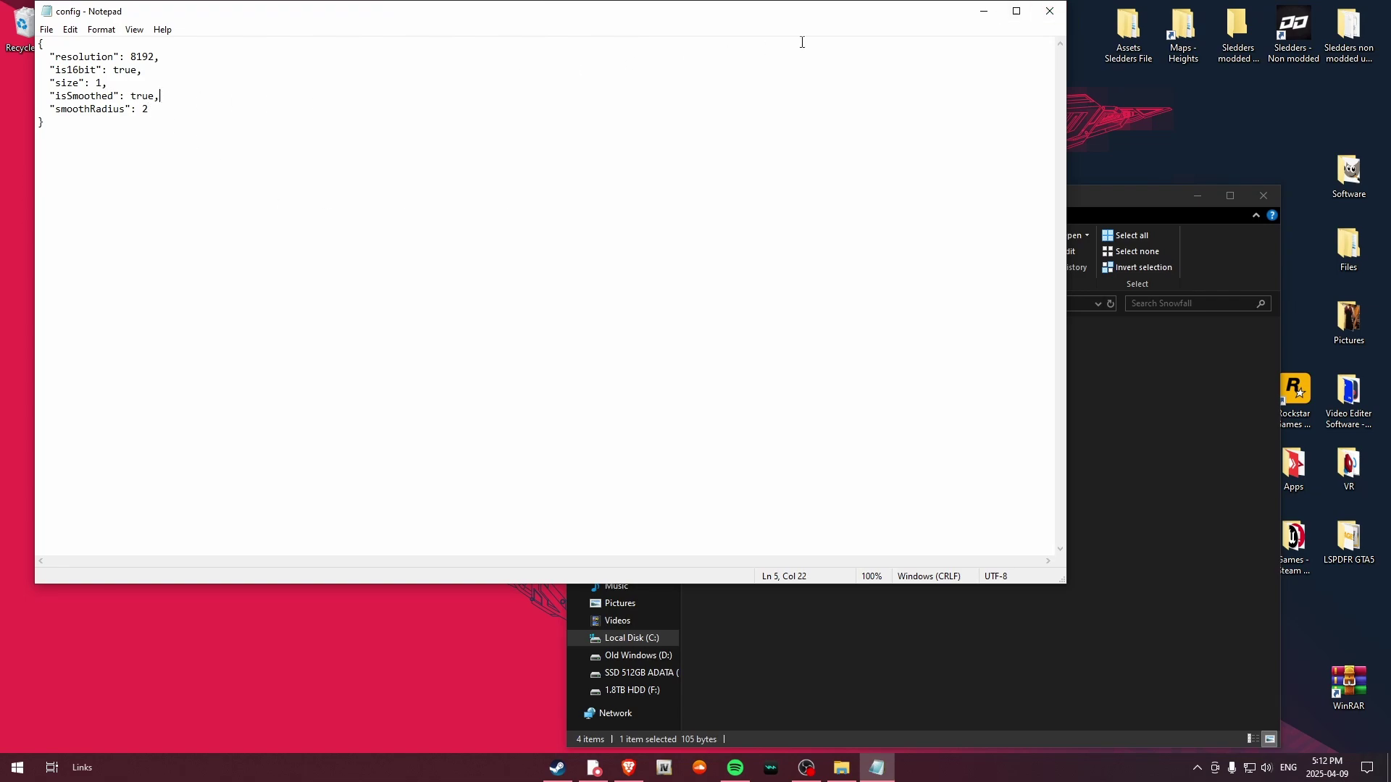
{"action": "left_click", "coordinate": [1049, 11]}
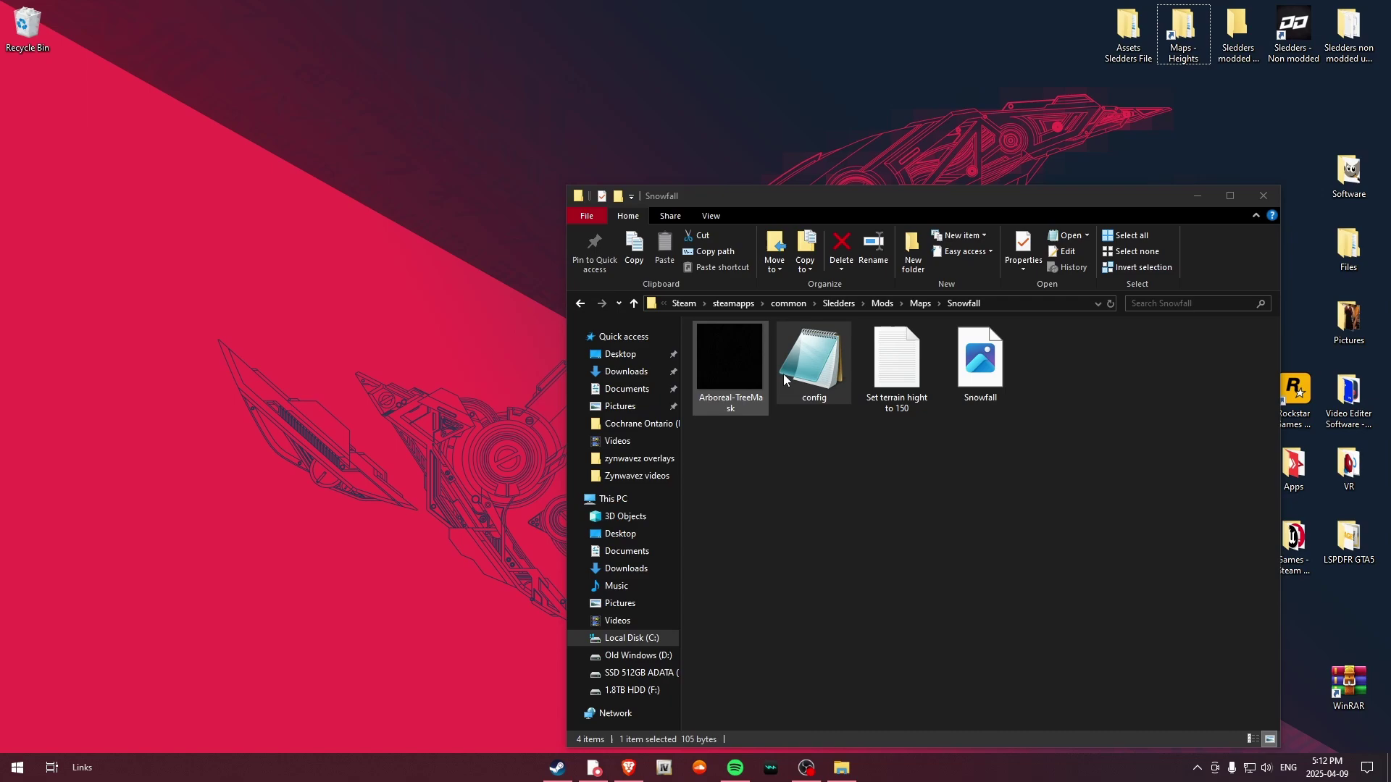
{"action": "left_click", "coordinate": [1257, 196]}
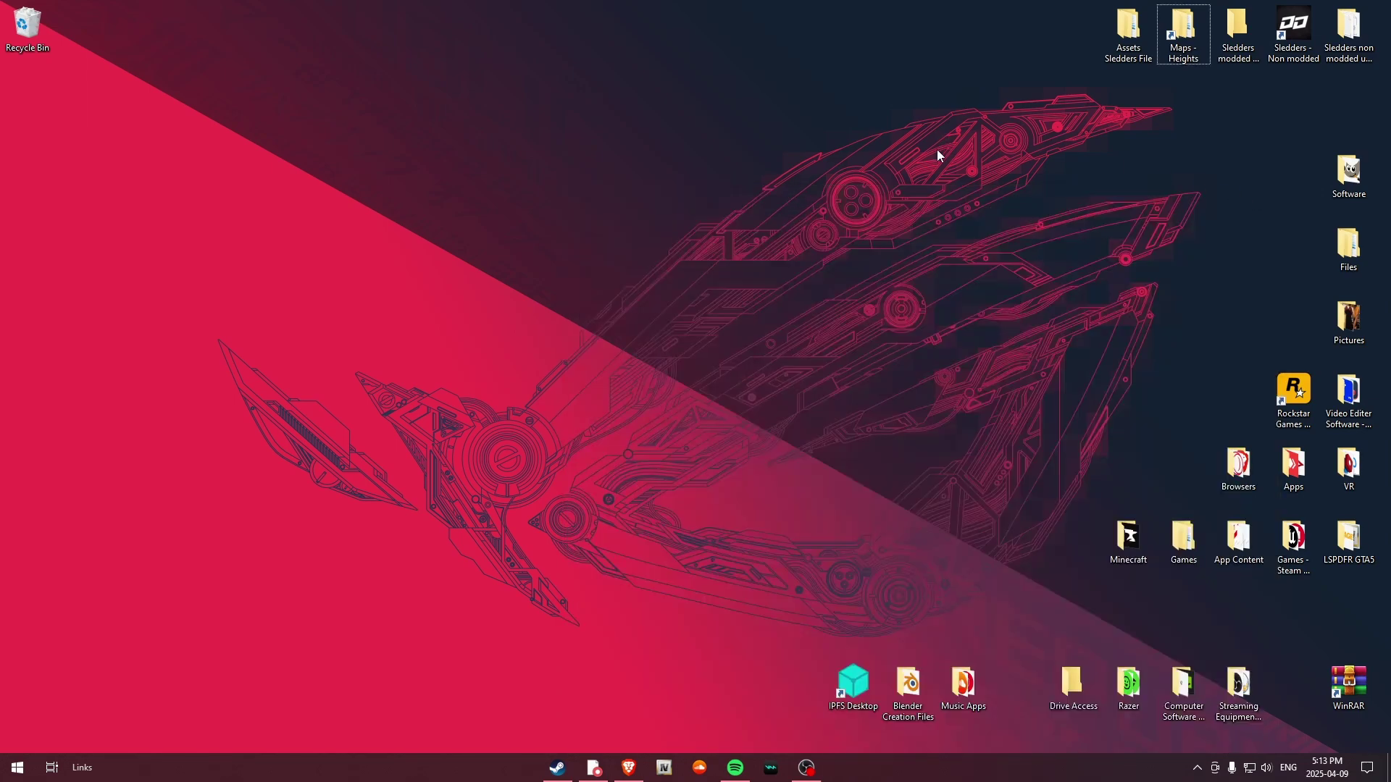